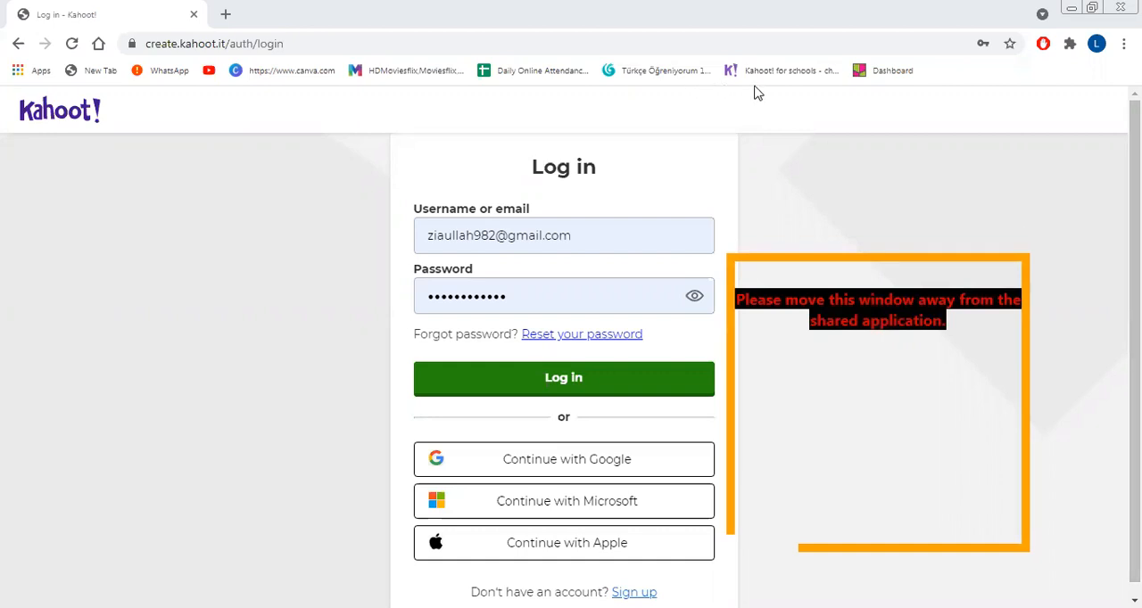
Step: View the account types offered for sign-up and return to the login page
{"action": "scroll", "coordinate": [784, 420], "scroll_direction": "down", "scroll_amount": 1}
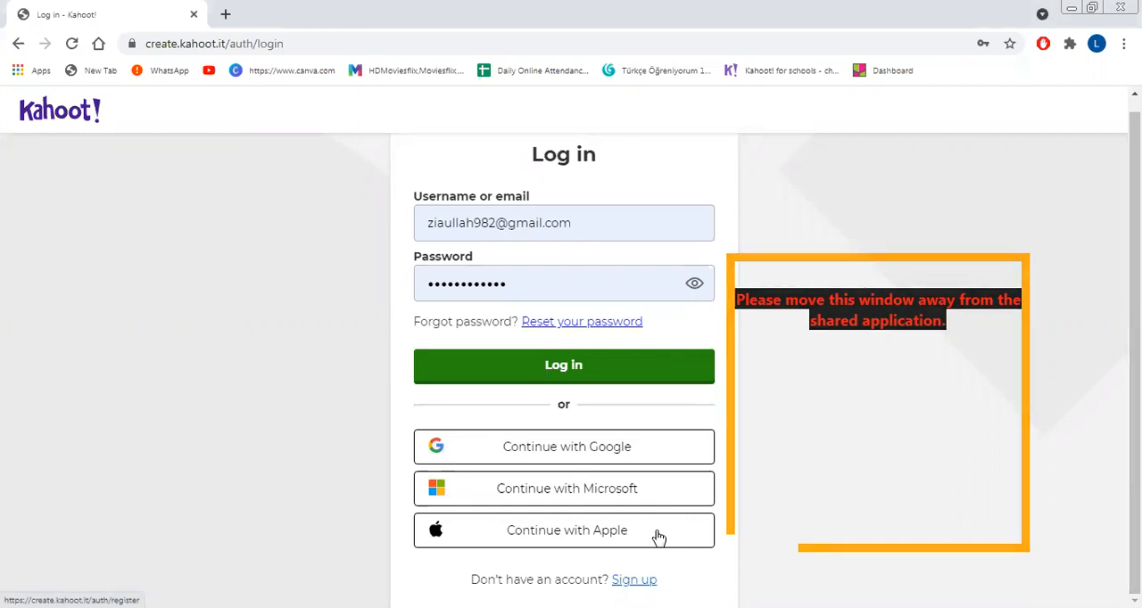
{"action": "scroll", "coordinate": [803, 369], "scroll_direction": "up", "scroll_amount": 1}
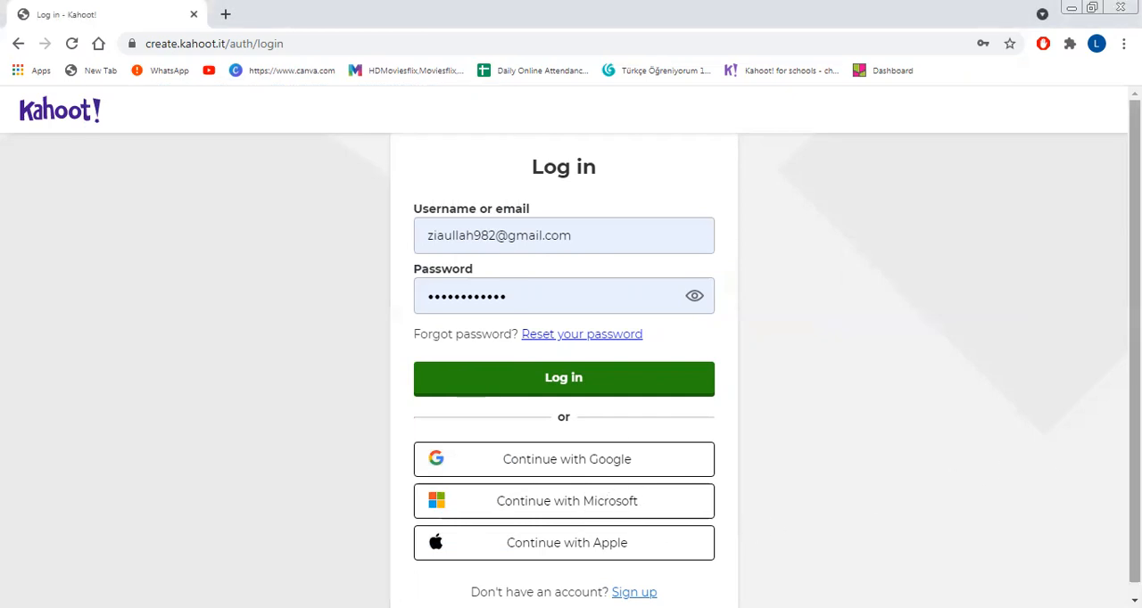
{"action": "scroll", "coordinate": [571, 357], "scroll_direction": "down", "scroll_amount": 1}
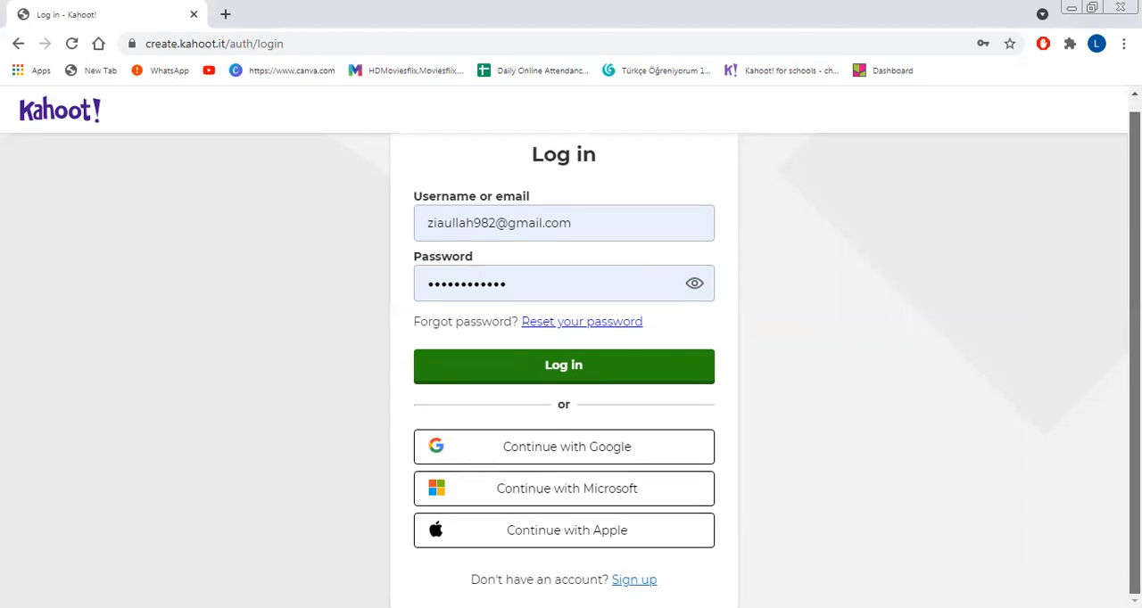
{"action": "left_click", "coordinate": [614, 535]}
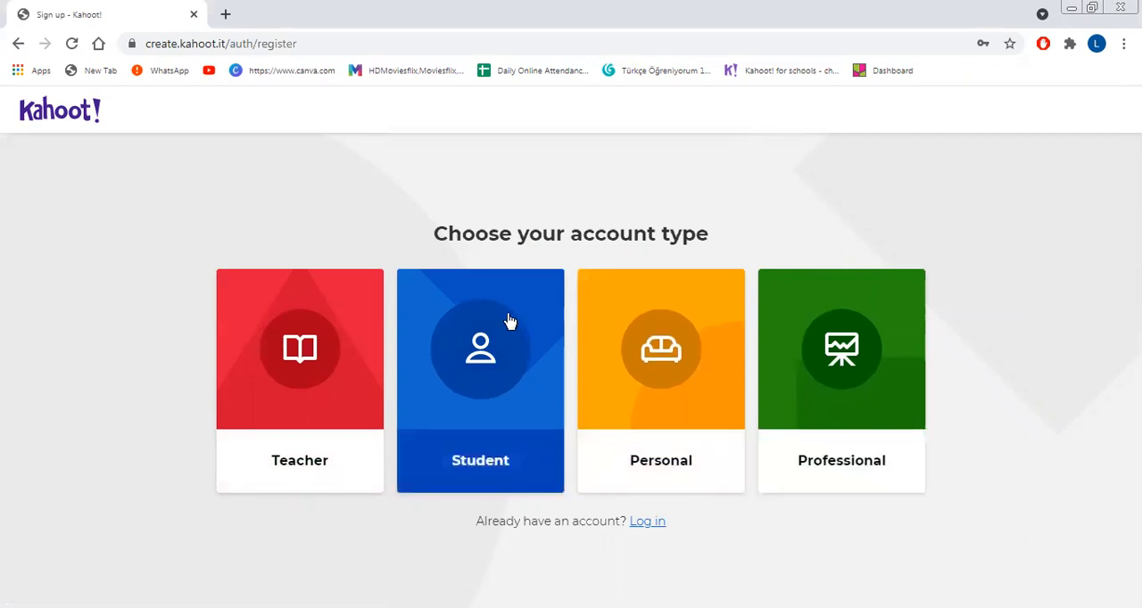
{"action": "left_click", "coordinate": [18, 45]}
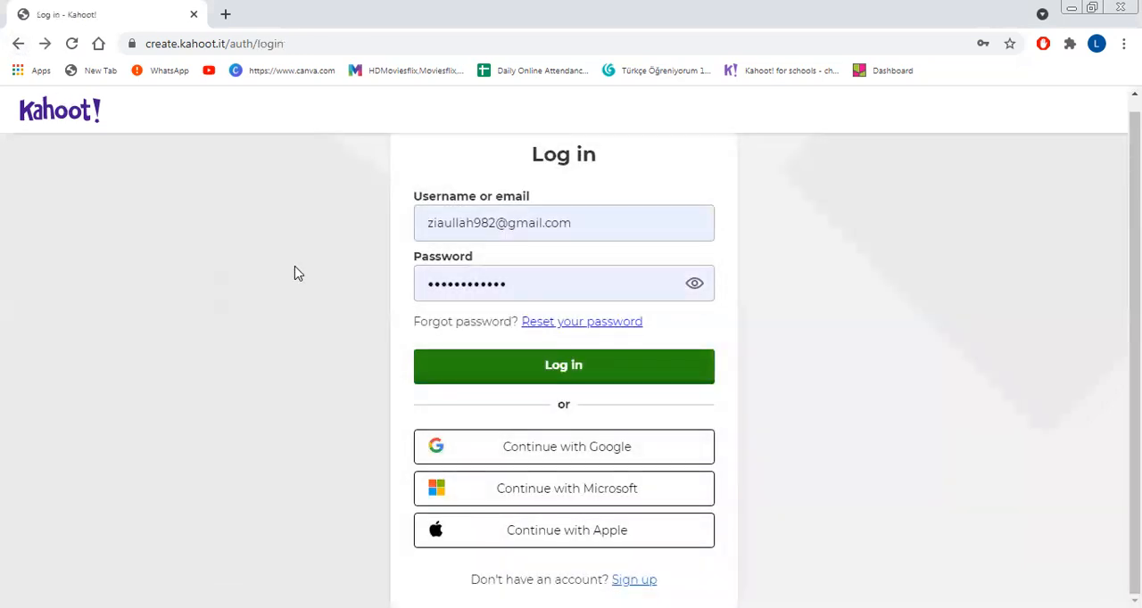
Step: Log in to the account with the prefilled username and password
{"action": "left_click", "coordinate": [473, 362]}
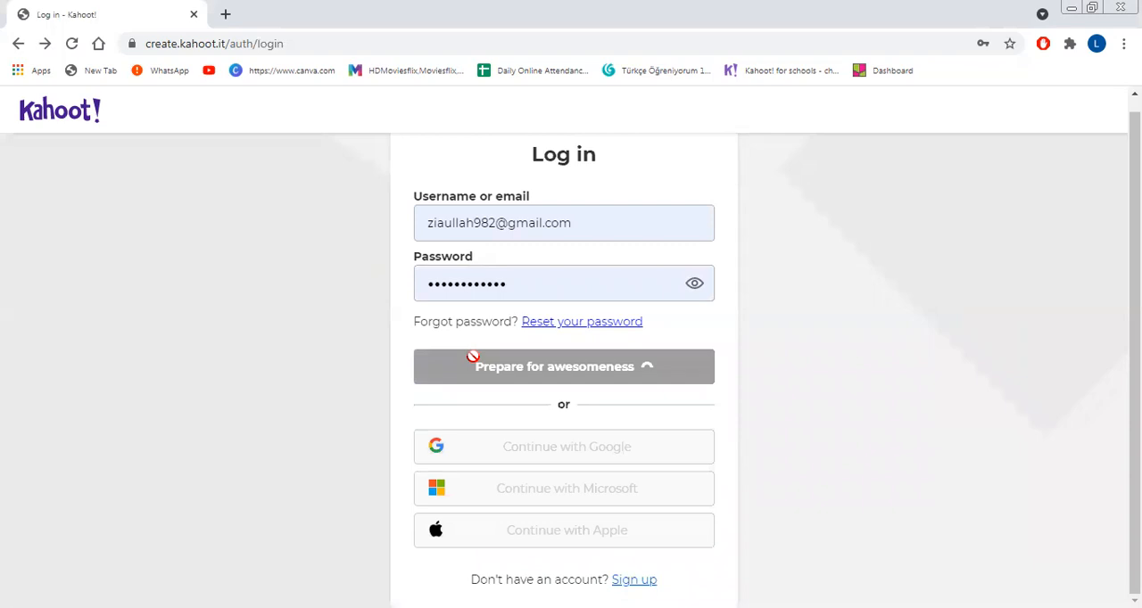
{"action": "left_click", "coordinate": [422, 365]}
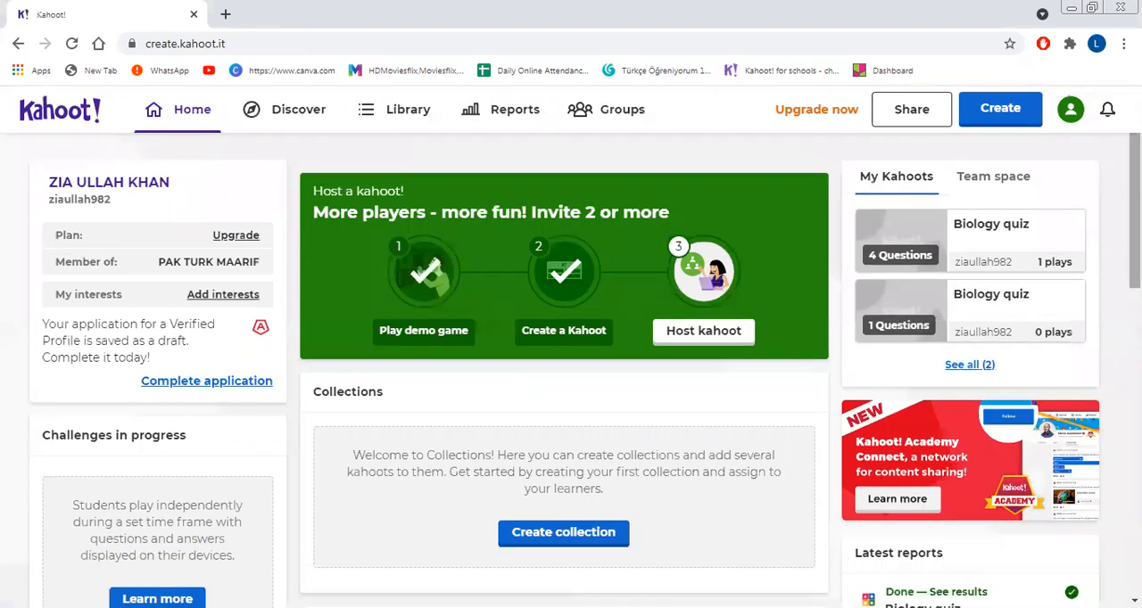
Step: Create a new blank kahoot without using a template
{"action": "scroll", "coordinate": [571, 357], "scroll_direction": "down", "scroll_amount": 3}
{"action": "scroll", "coordinate": [571, 370], "scroll_direction": "down", "scroll_amount": 2}
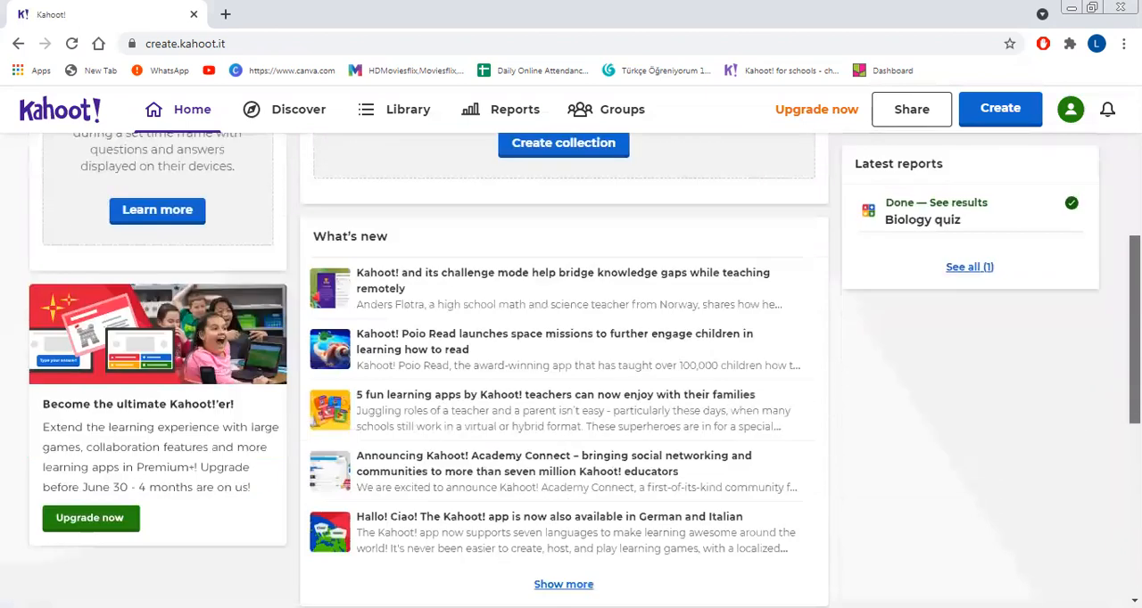
{"action": "scroll", "coordinate": [571, 370], "scroll_direction": "up", "scroll_amount": 5}
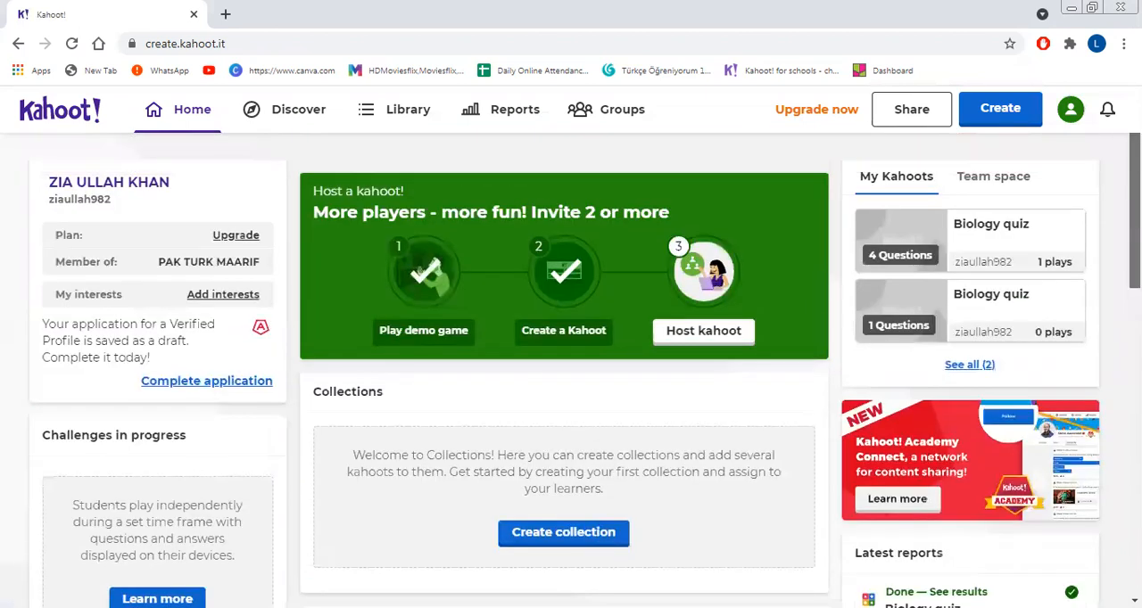
{"action": "scroll", "coordinate": [999, 188], "scroll_direction": "down", "scroll_amount": 1}
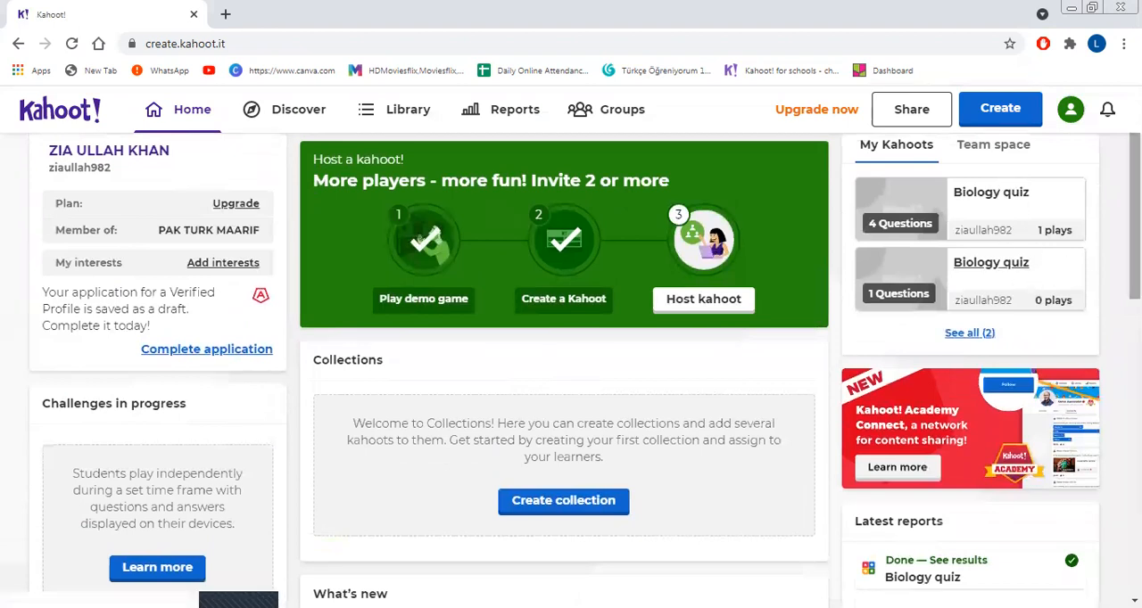
{"action": "scroll", "coordinate": [1113, 298], "scroll_direction": "up", "scroll_amount": 1}
{"action": "left_click", "coordinate": [1009, 117]}
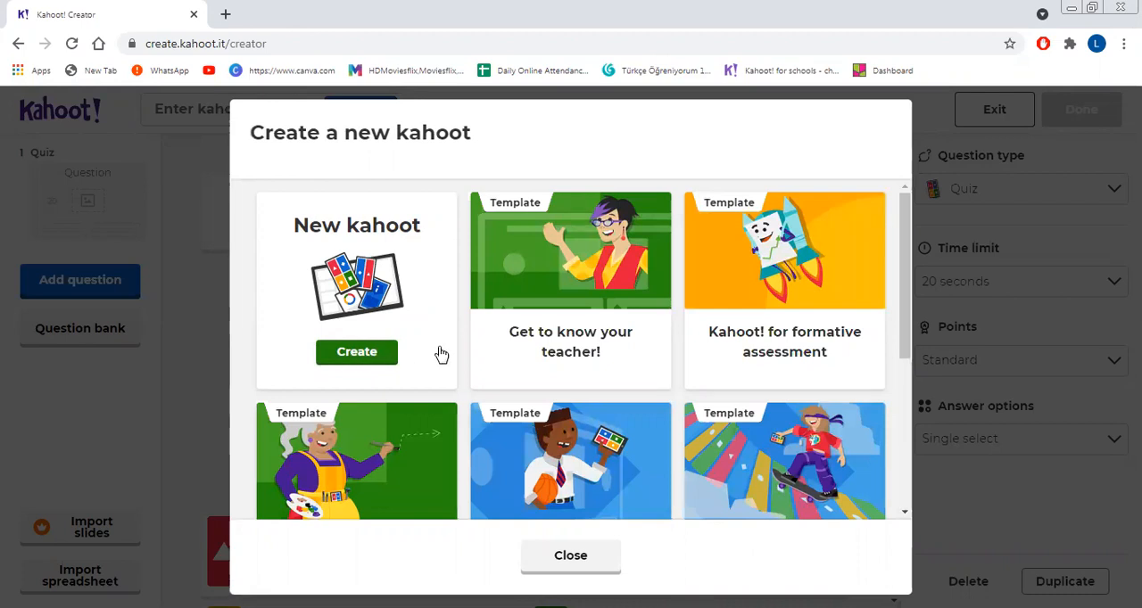
{"action": "left_click", "coordinate": [376, 355]}
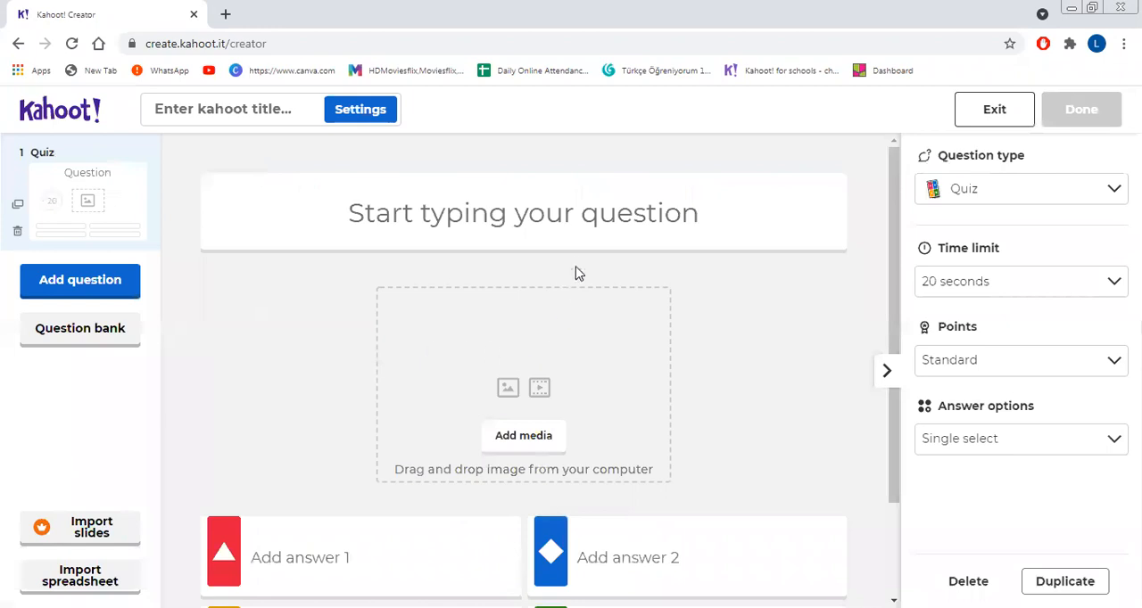
Step: Enter "which of following is branch of biology" as the text of the first quiz question
{"action": "left_click", "coordinate": [527, 217]}
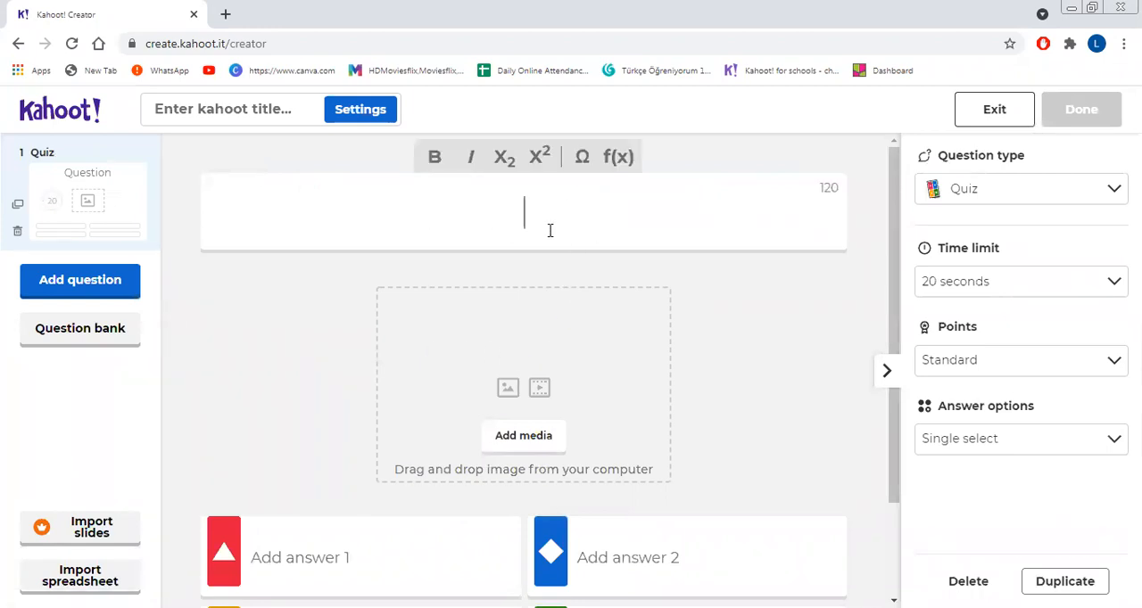
{"action": "type", "text": "which of following is"}
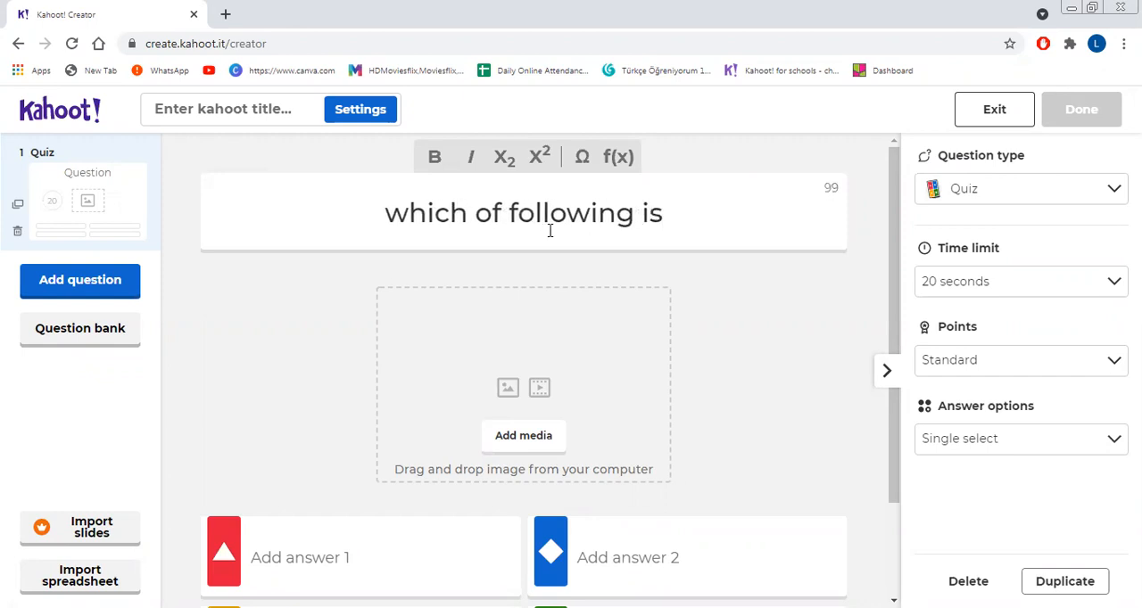
{"action": "type", "text": " brahc"}
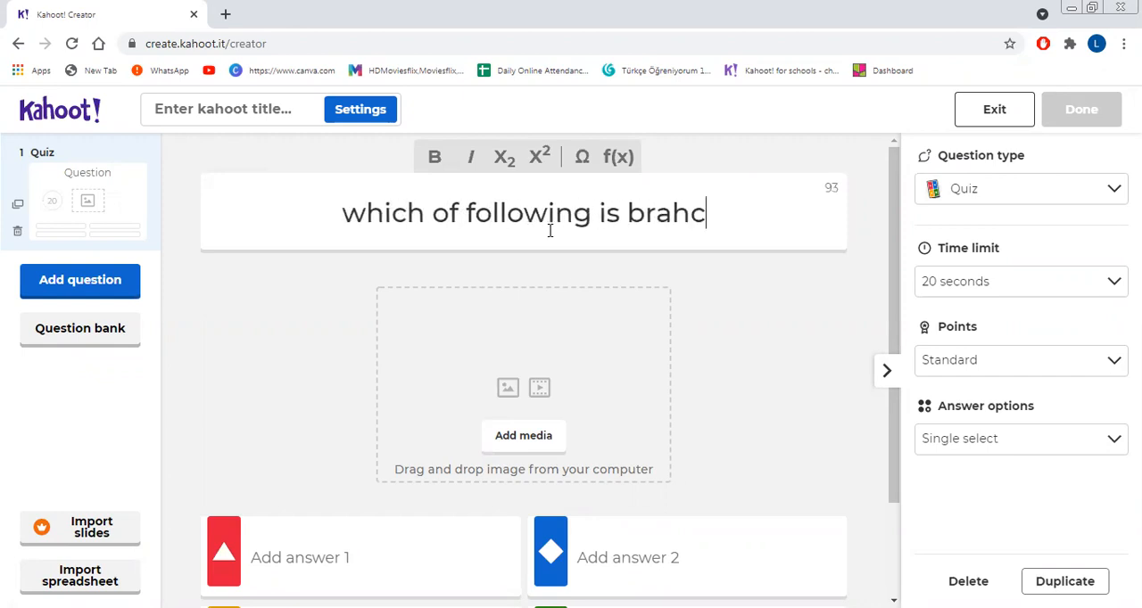
{"action": "key", "text": "BackSpace"}
{"action": "key", "text": "BackSpace"}
{"action": "key", "text": "BackSpace"}
{"action": "type", "text": "n"}
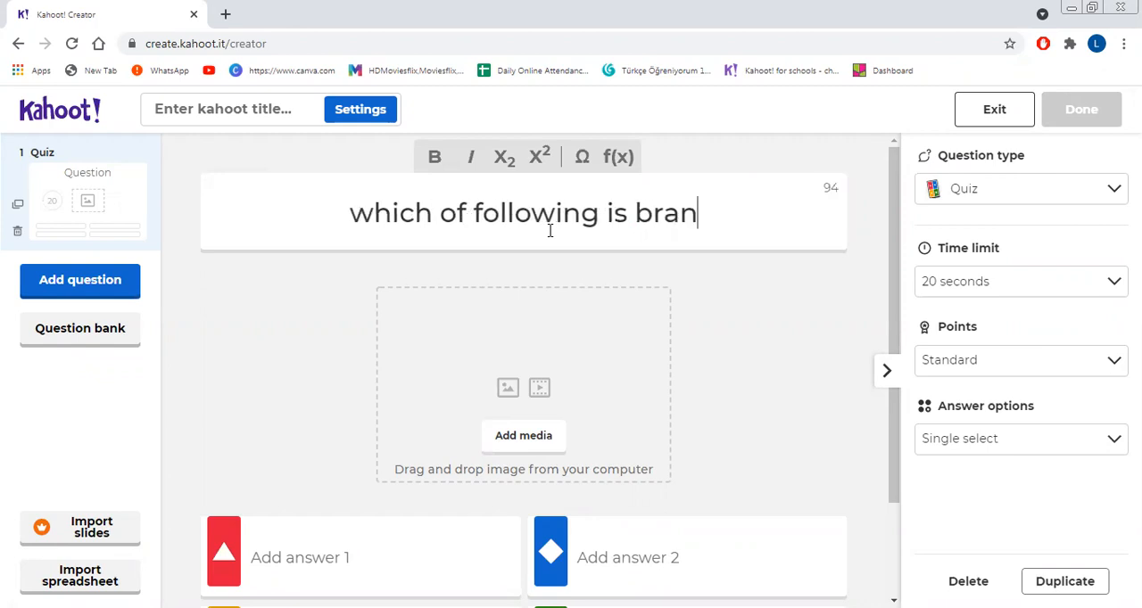
{"action": "type", "text": "ch of b"}
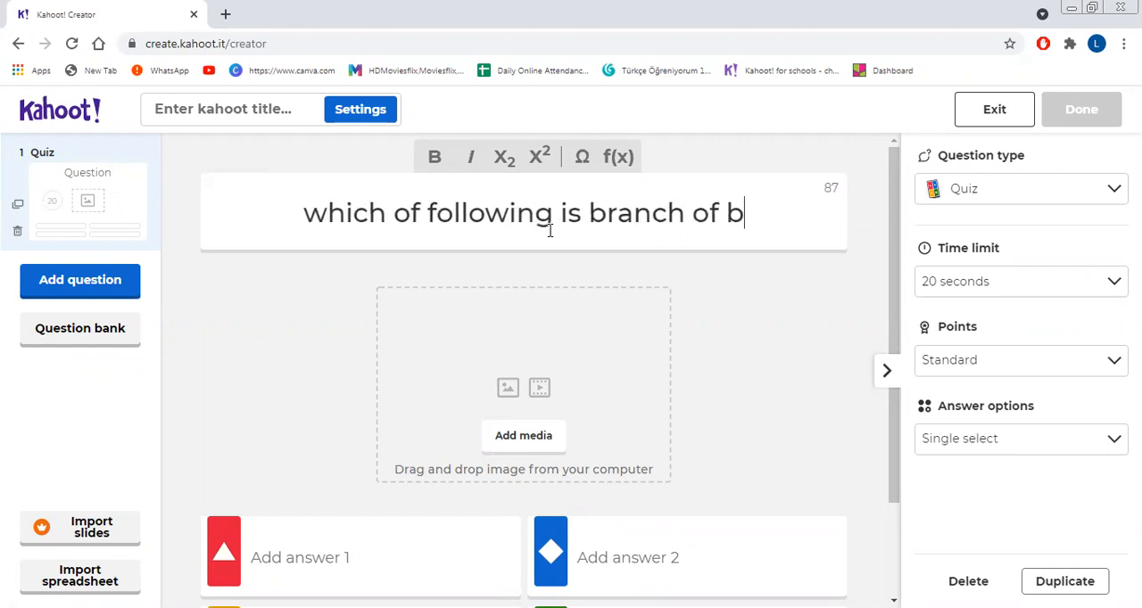
{"action": "type", "text": "iology"}
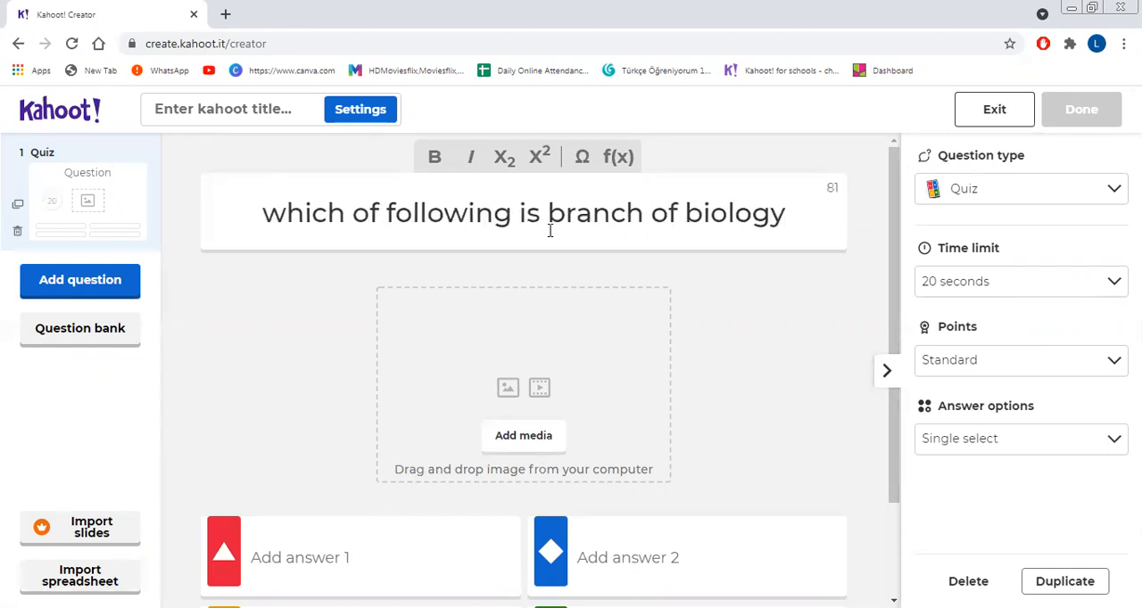
Step: Add the halved avocado picture from the image library to the question
{"action": "left_click", "coordinate": [543, 435]}
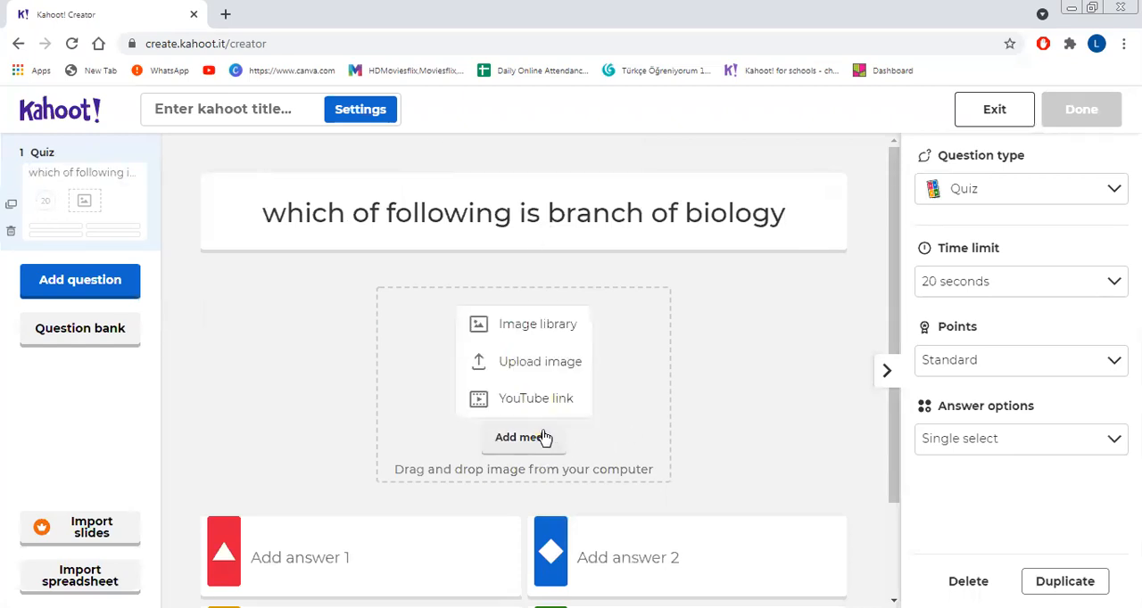
{"action": "left_click", "coordinate": [537, 324]}
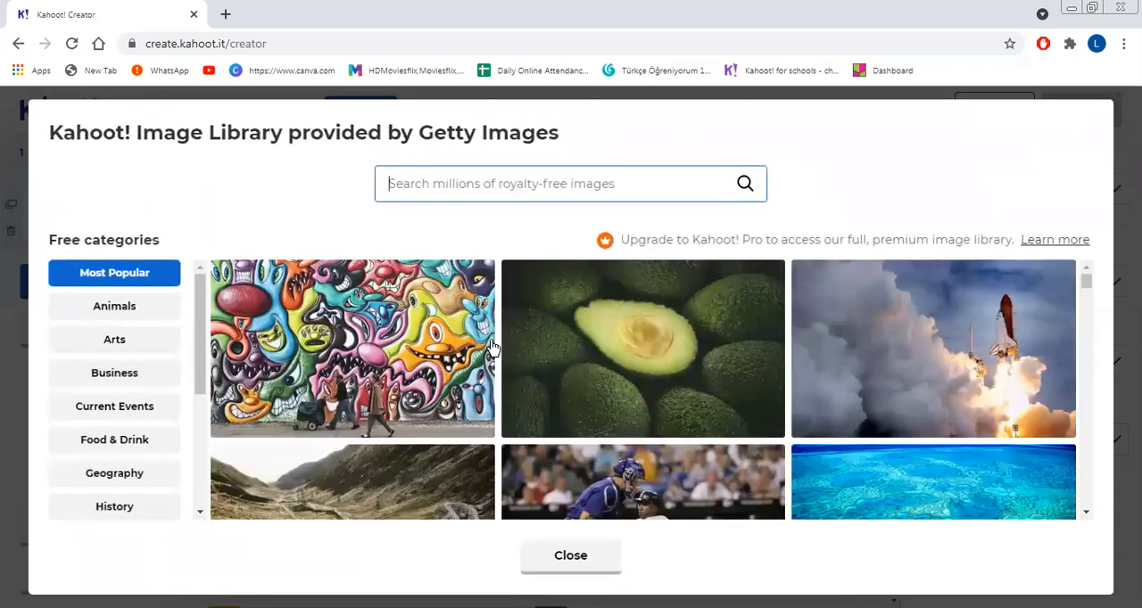
{"action": "left_click", "coordinate": [674, 359]}
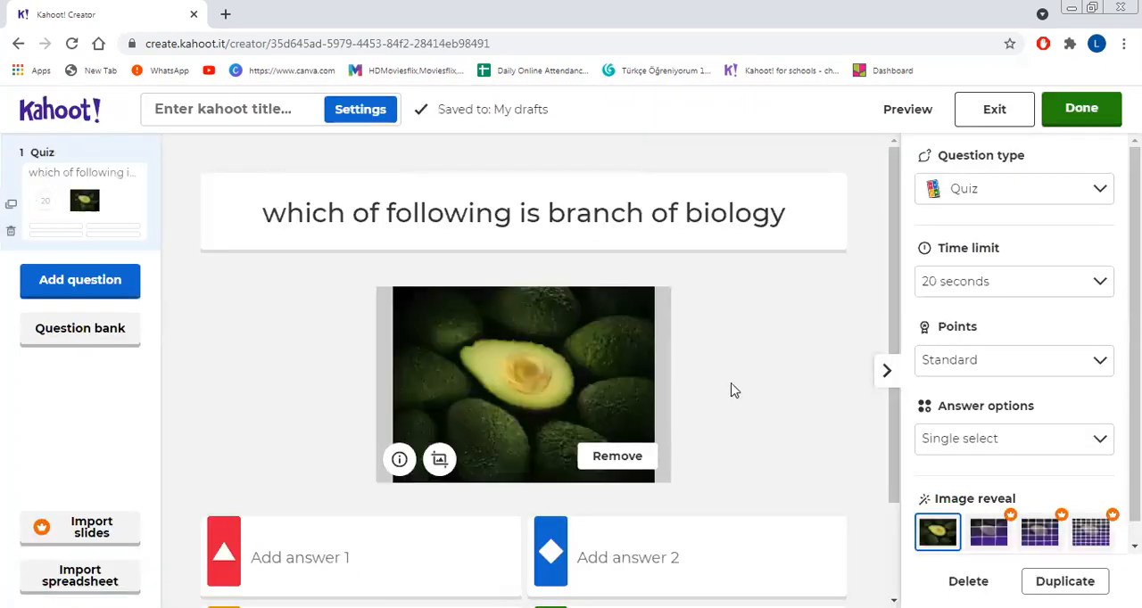
Step: Enter "anatomy" as answer 1 and "botany" as answer 3
{"action": "scroll", "coordinate": [895, 499], "scroll_direction": "down", "scroll_amount": 3}
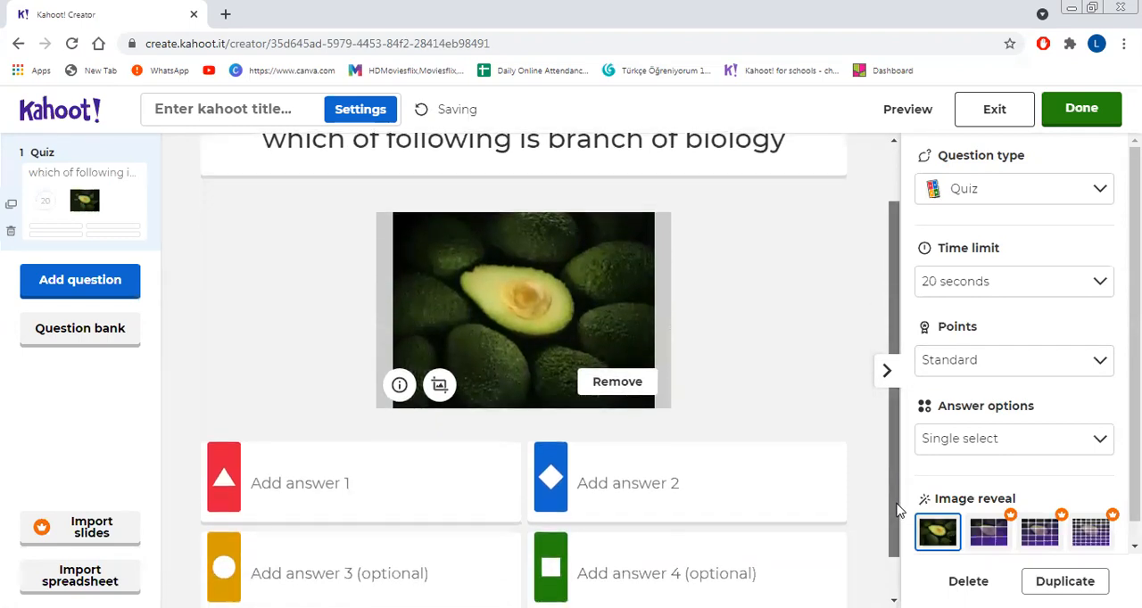
{"action": "left_click", "coordinate": [346, 438]}
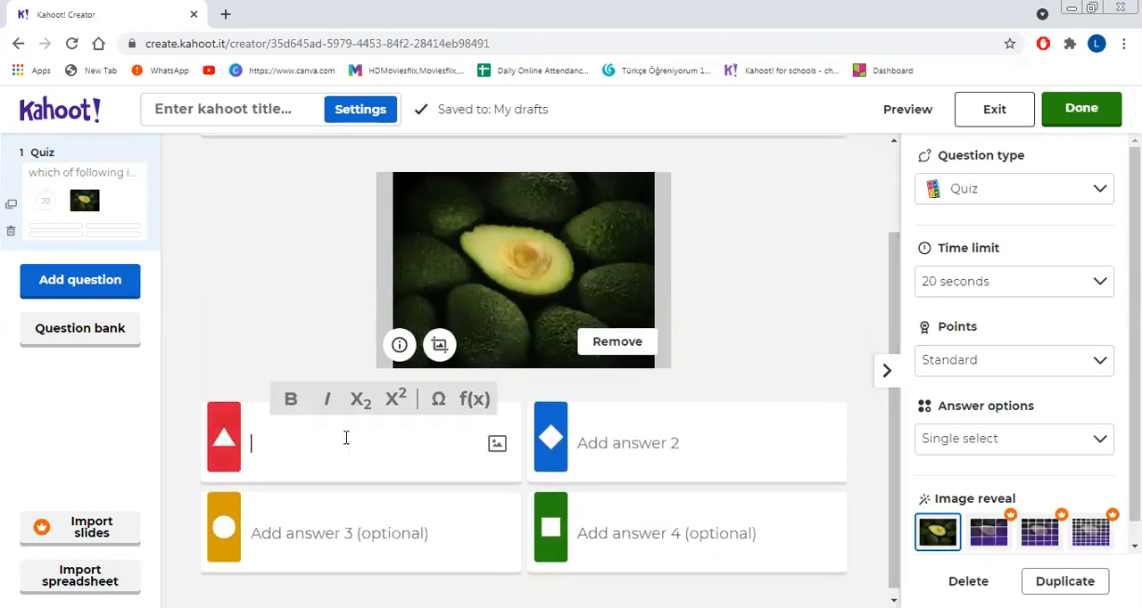
{"action": "type", "text": "anatomy"}
{"action": "left_click", "coordinate": [316, 532]}
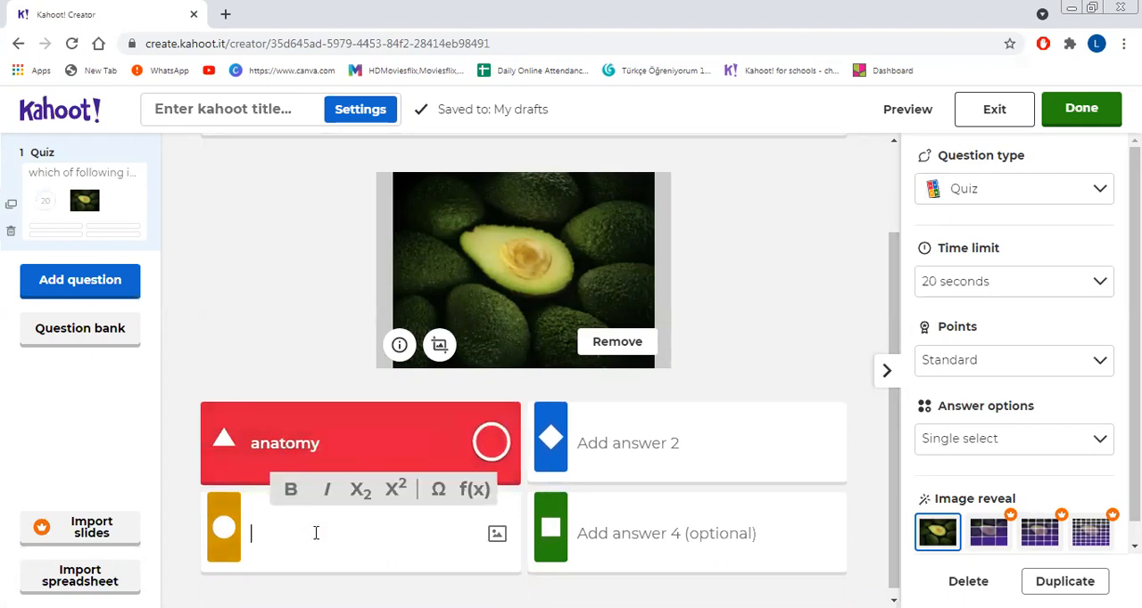
{"action": "type", "text": "botany"}
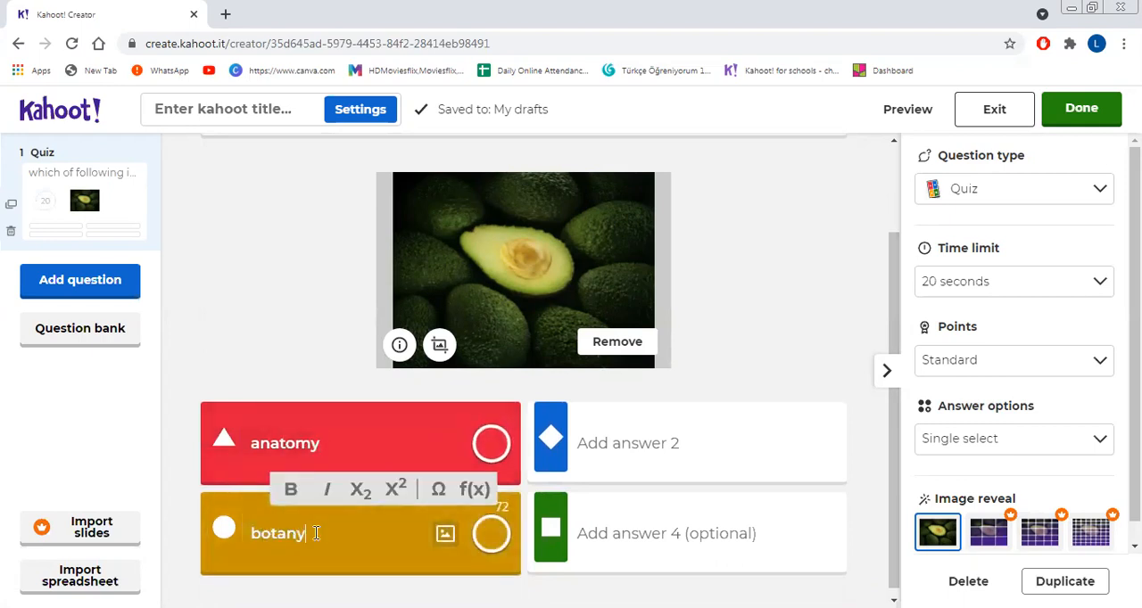
Step: Enter "mechanics" as answer 2 and "microbiology" as answer 4
{"action": "left_click", "coordinate": [632, 439]}
{"action": "type", "text": "o"}
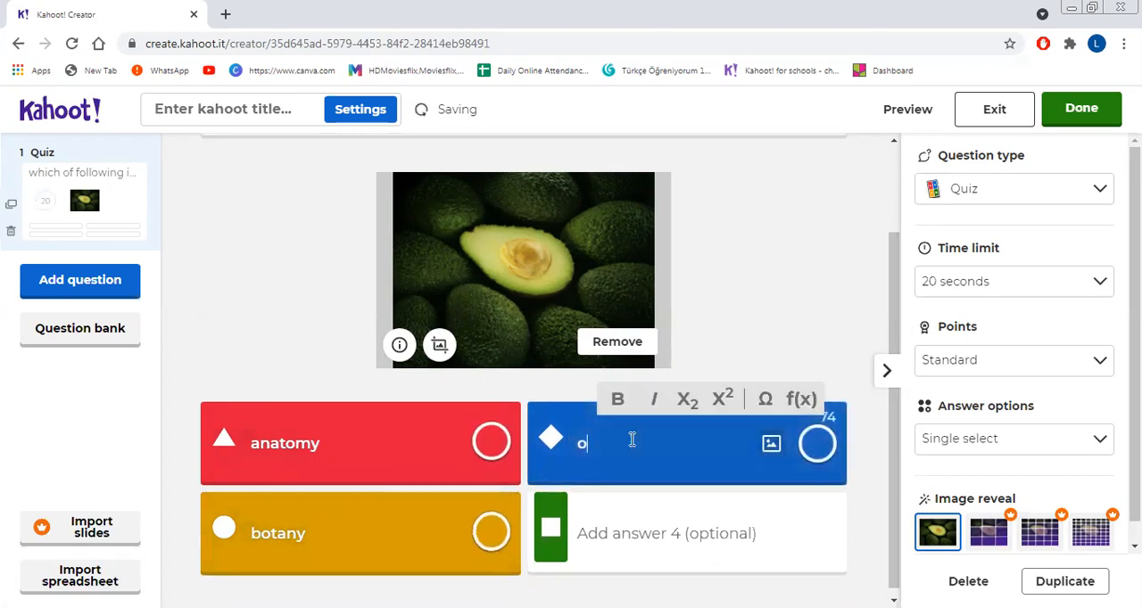
{"action": "key", "text": "BackSpace"}
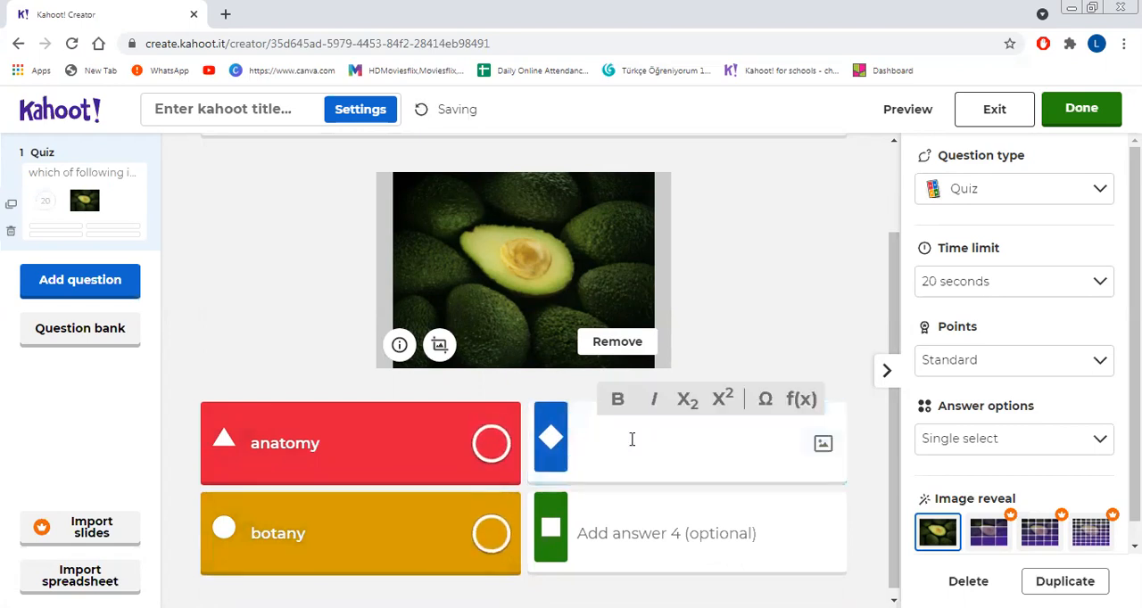
{"action": "type", "text": "mechanics"}
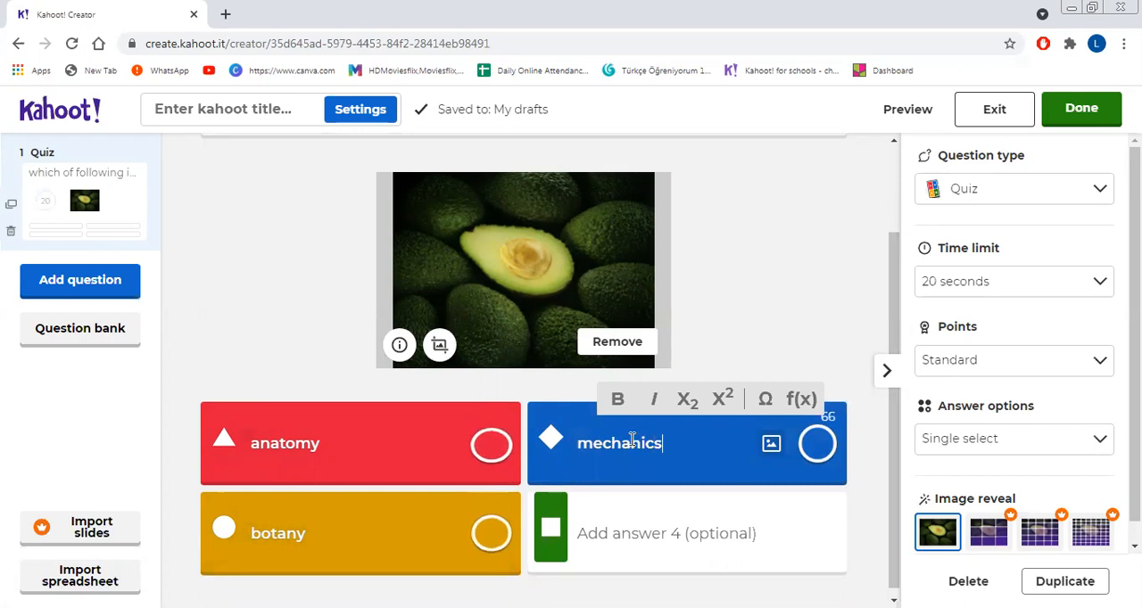
{"action": "left_click", "coordinate": [666, 533]}
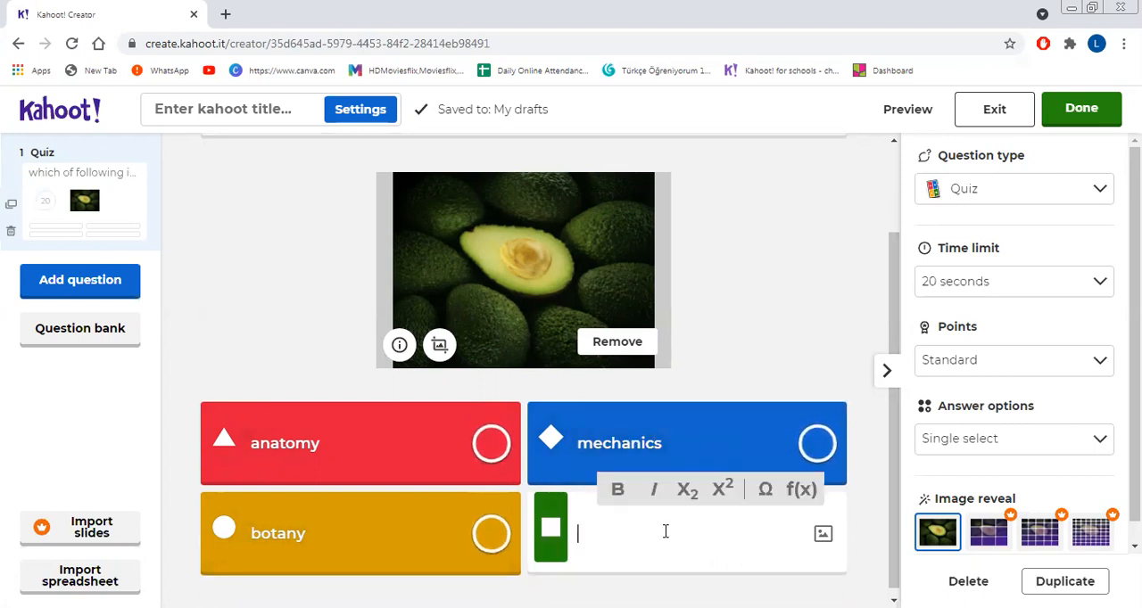
{"action": "type", "text": "micro"}
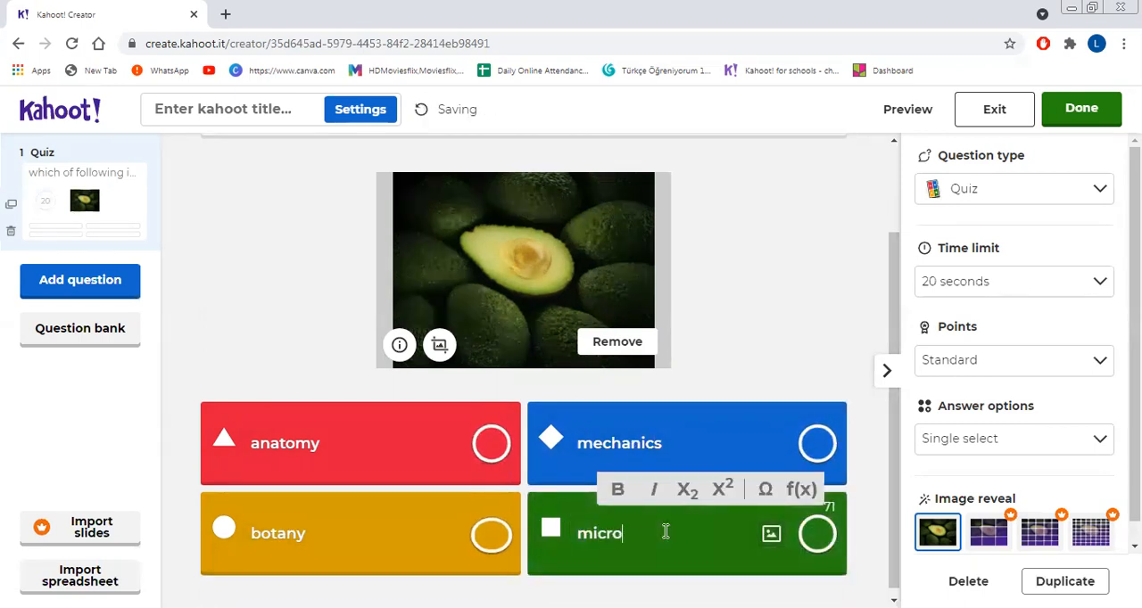
{"action": "type", "text": "biology"}
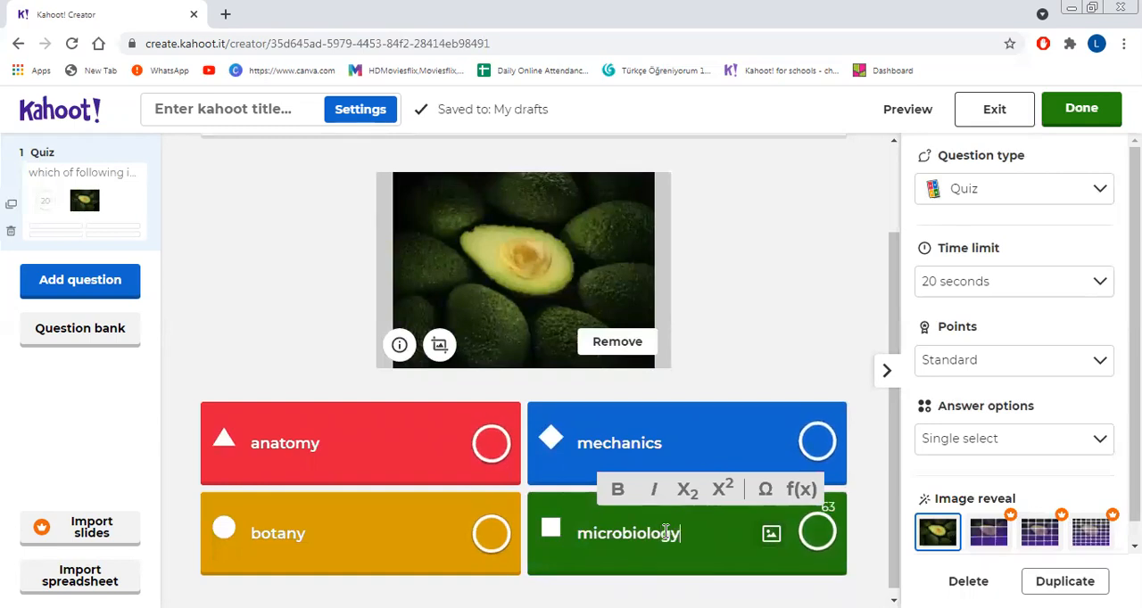
Step: Insert "not" into the question so it reads "which of following is not branch of biology"
{"action": "scroll", "coordinate": [893, 306], "scroll_direction": "up", "scroll_amount": 3}
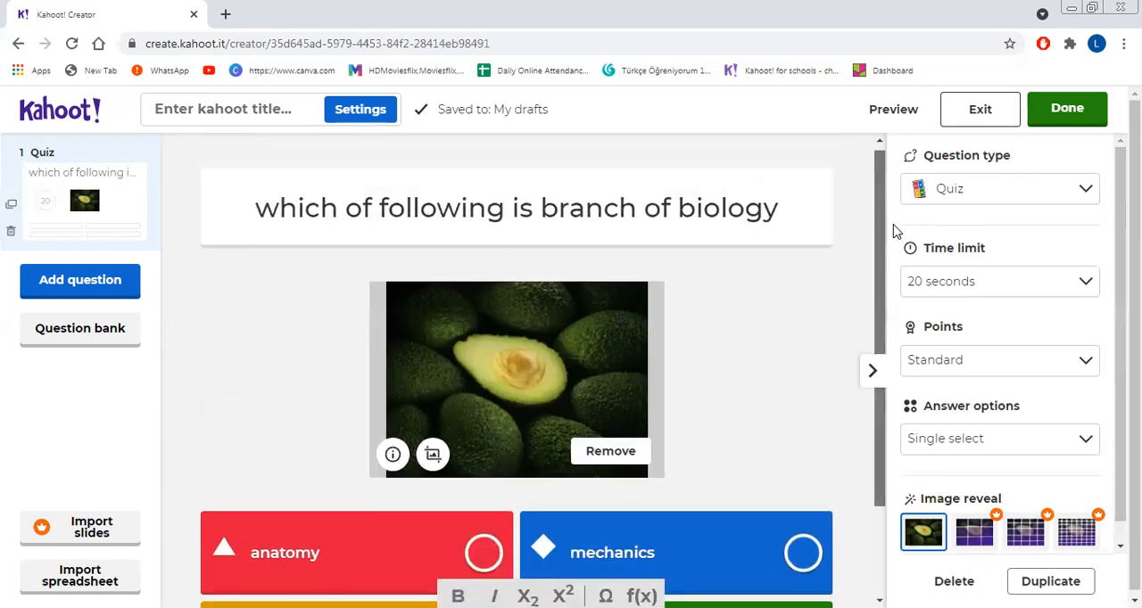
{"action": "left_click", "coordinate": [540, 209]}
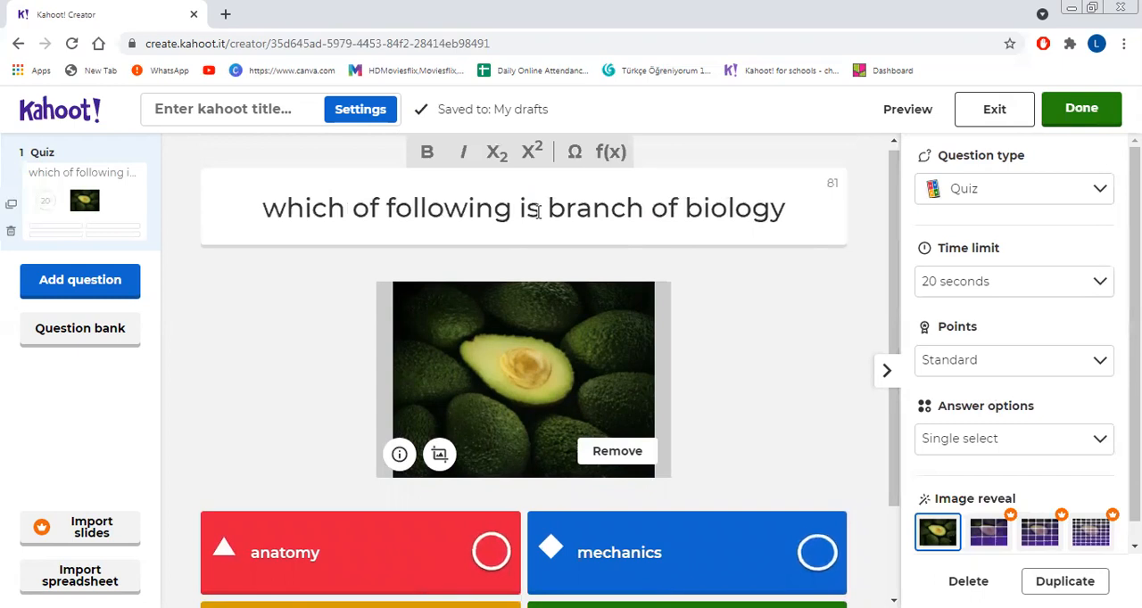
{"action": "type", "text": "not"}
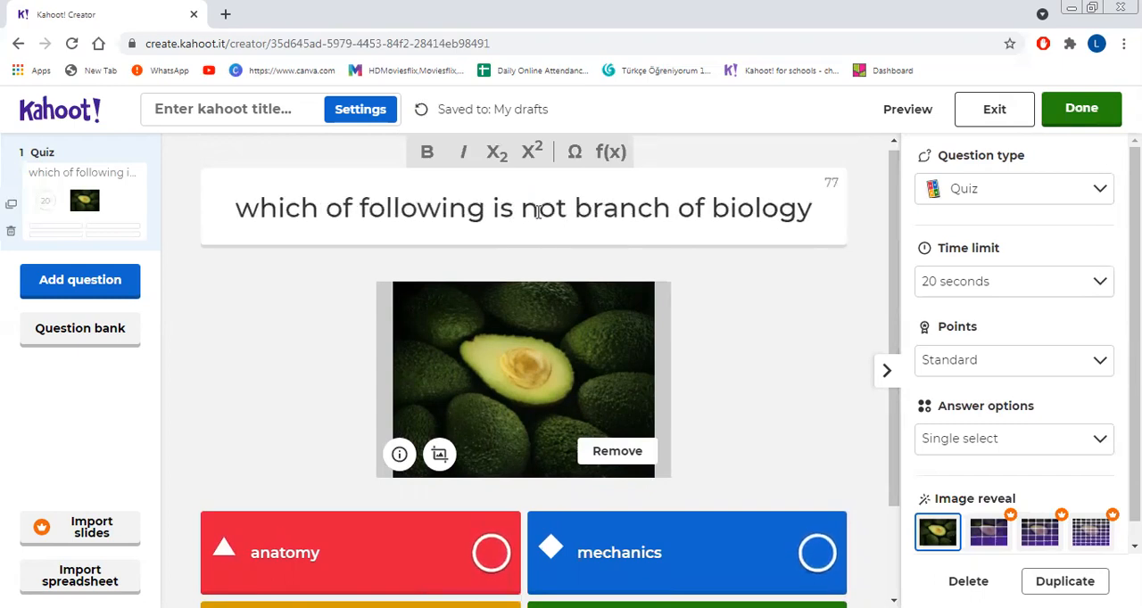
{"action": "left_click_drag", "start_coordinate": [889, 316], "coordinate": [888, 439]}
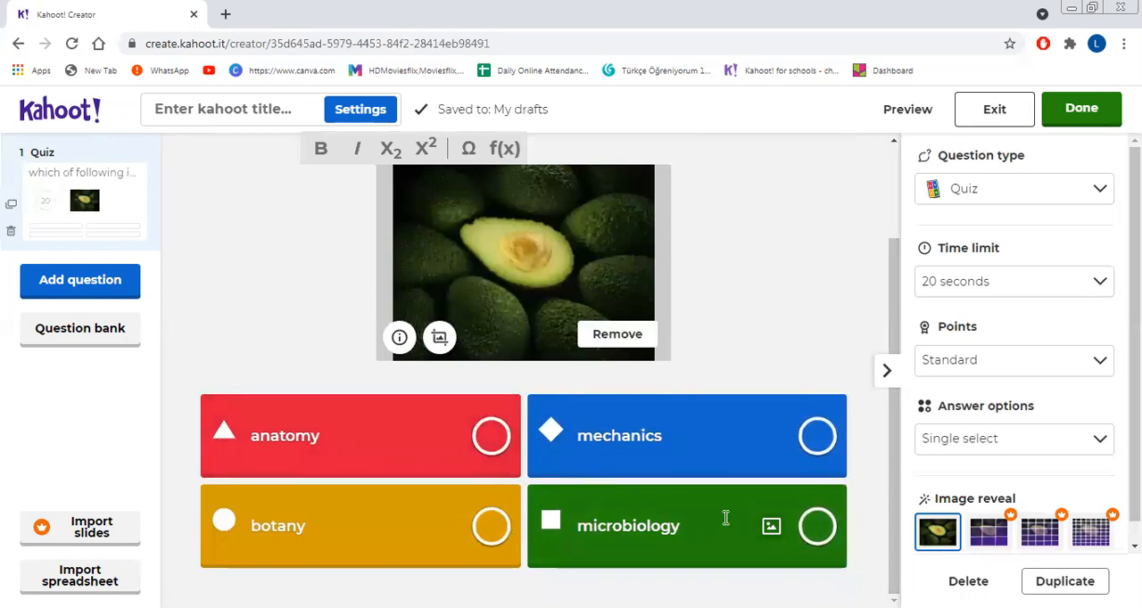
Step: Mark "mechanics" as the correct answer and add a second question of the Quiz type
{"action": "left_click", "coordinate": [817, 436]}
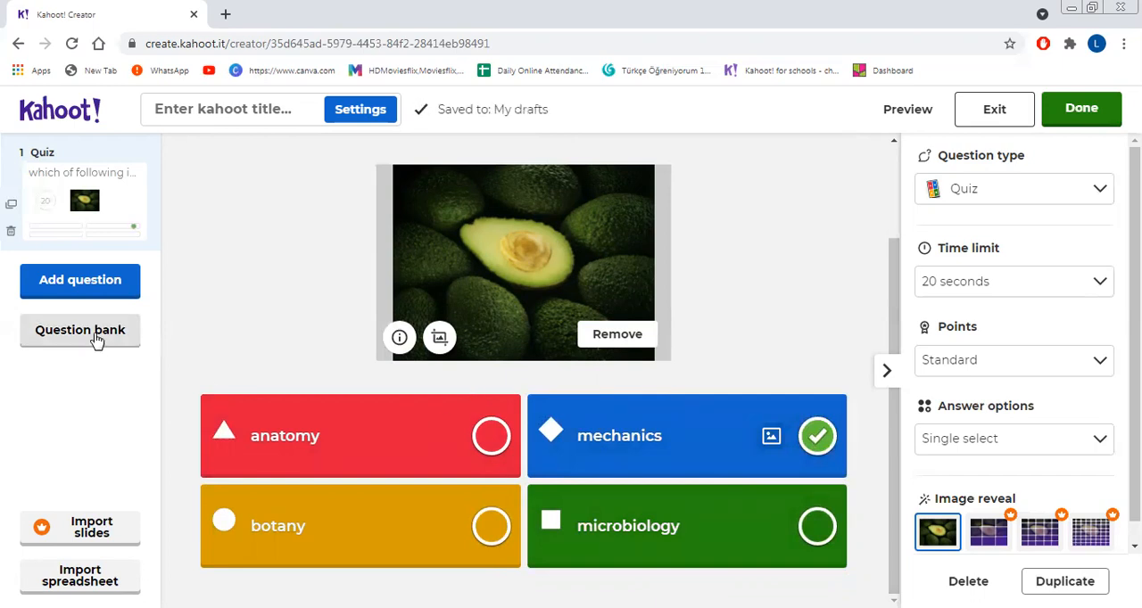
{"action": "left_click", "coordinate": [89, 284]}
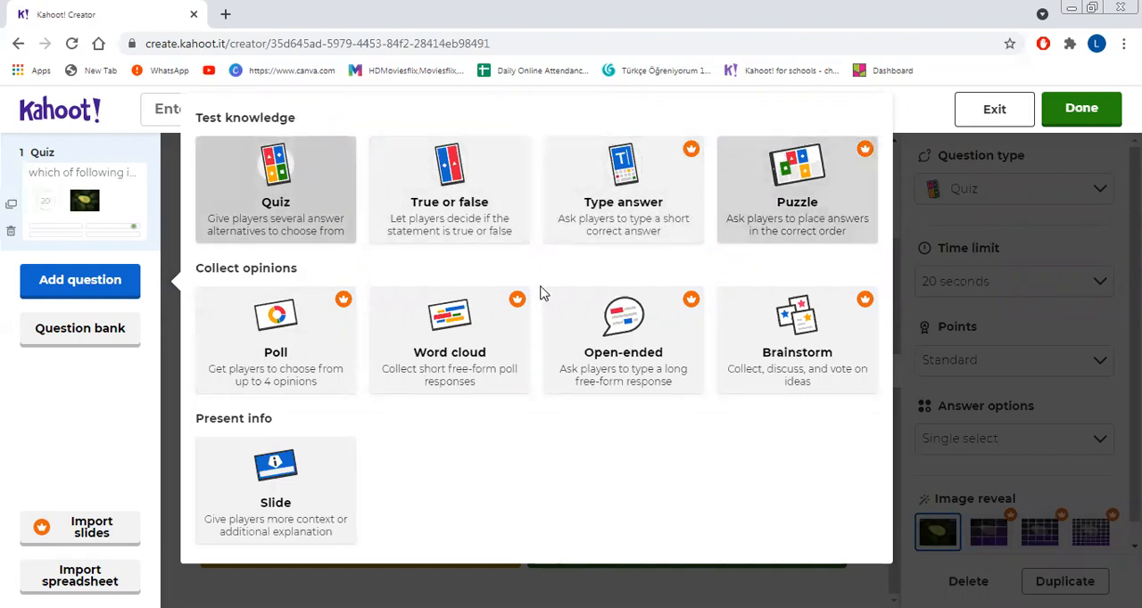
{"action": "left_click", "coordinate": [265, 198]}
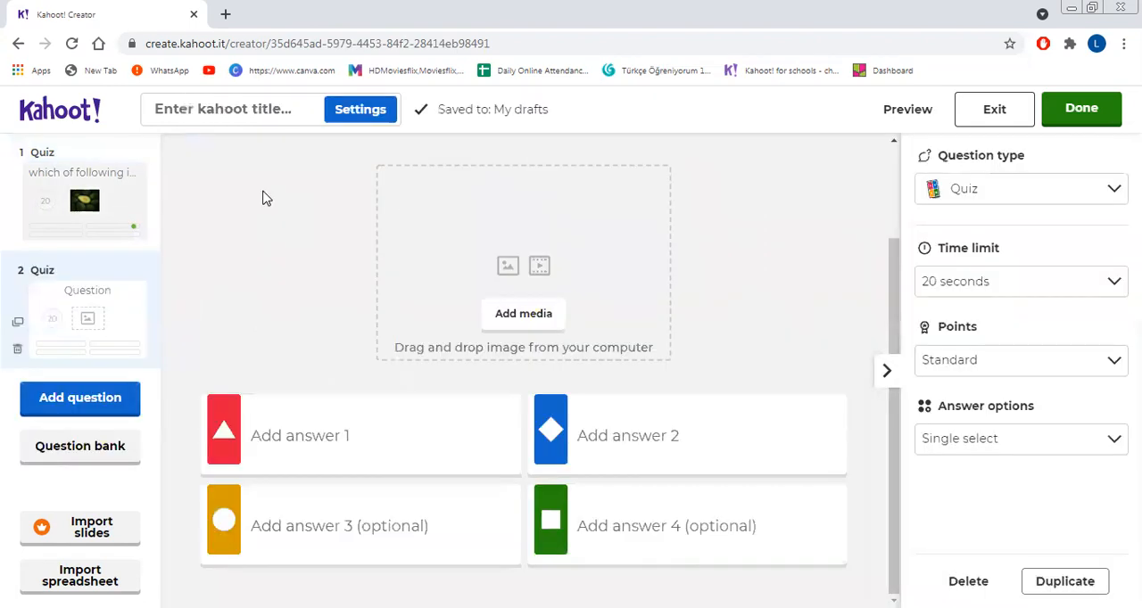
Step: Enter "which of following is not biological issue" as the text of the second question
{"action": "scroll", "coordinate": [615, 320], "scroll_direction": "up", "scroll_amount": 2}
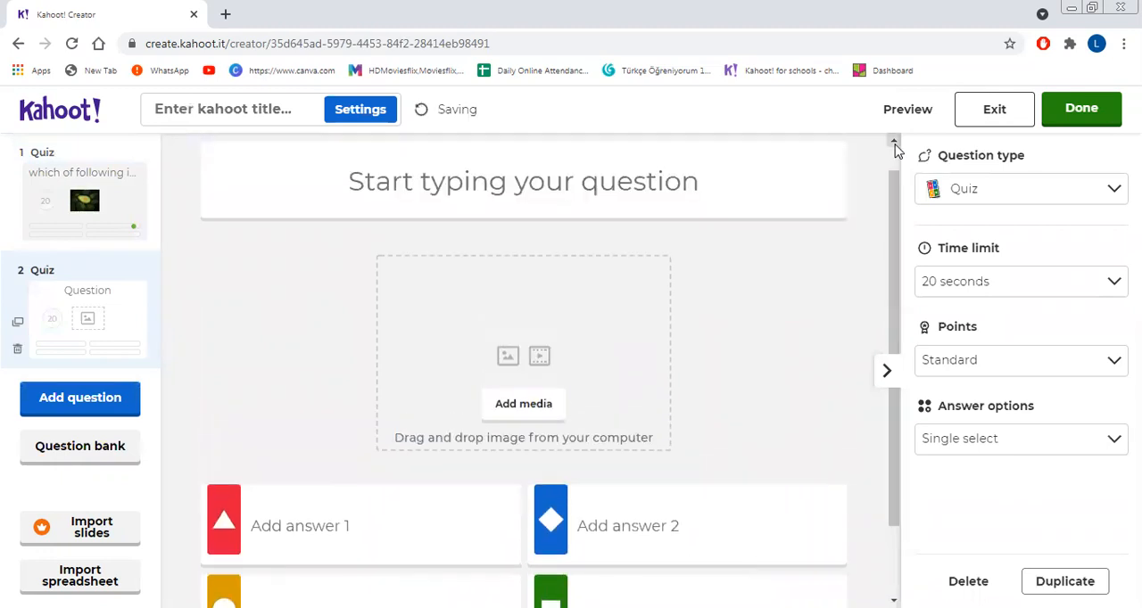
{"action": "left_click", "coordinate": [644, 215]}
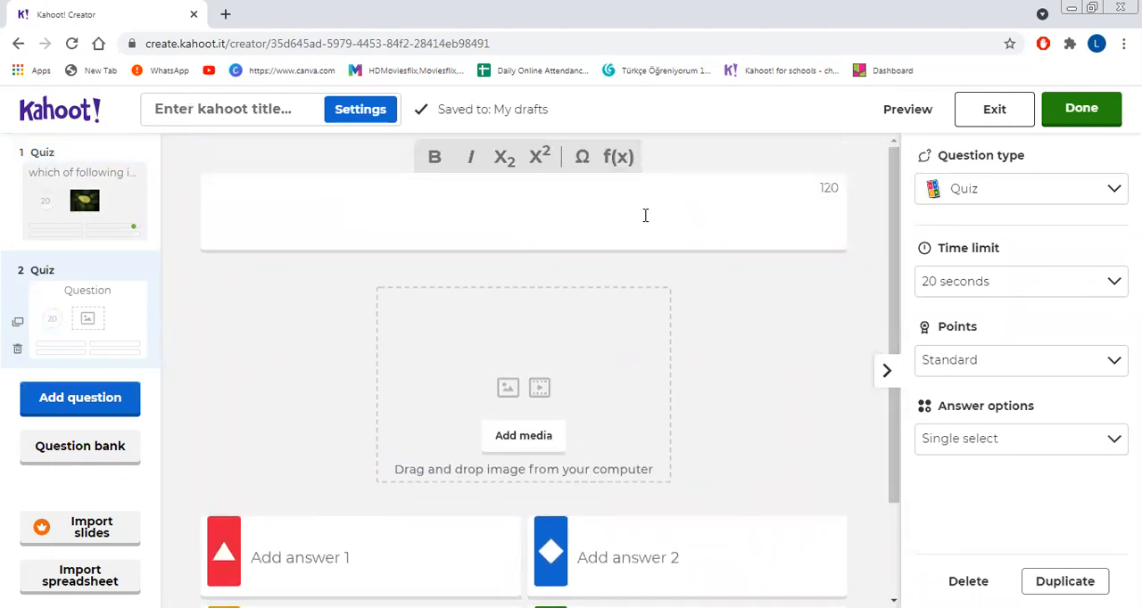
{"action": "type", "text": "which "}
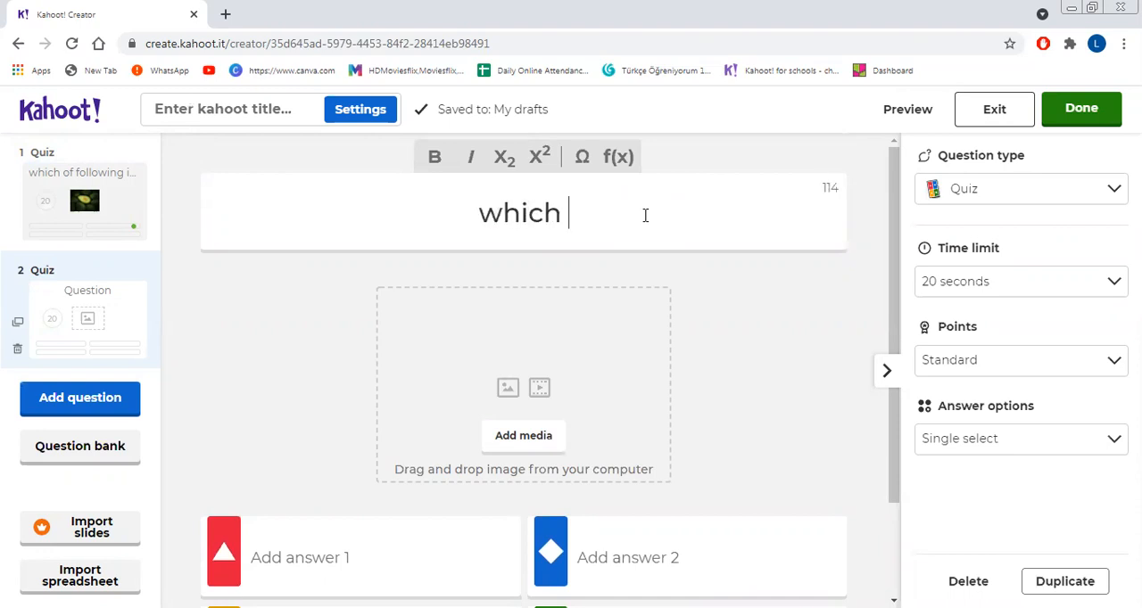
{"action": "type", "text": "of foll"}
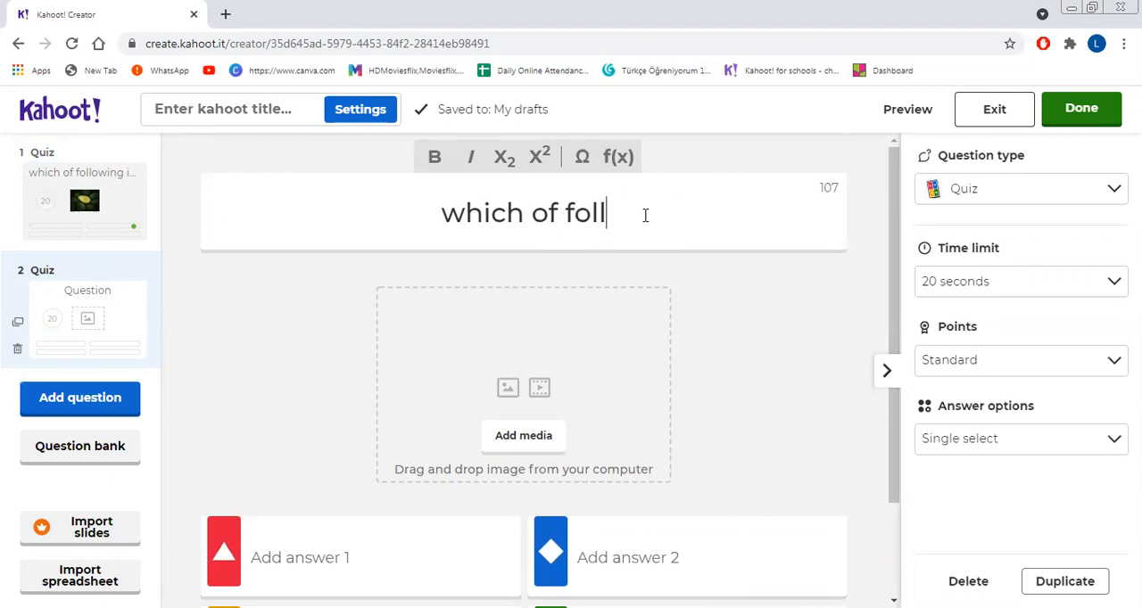
{"action": "type", "text": "owing "}
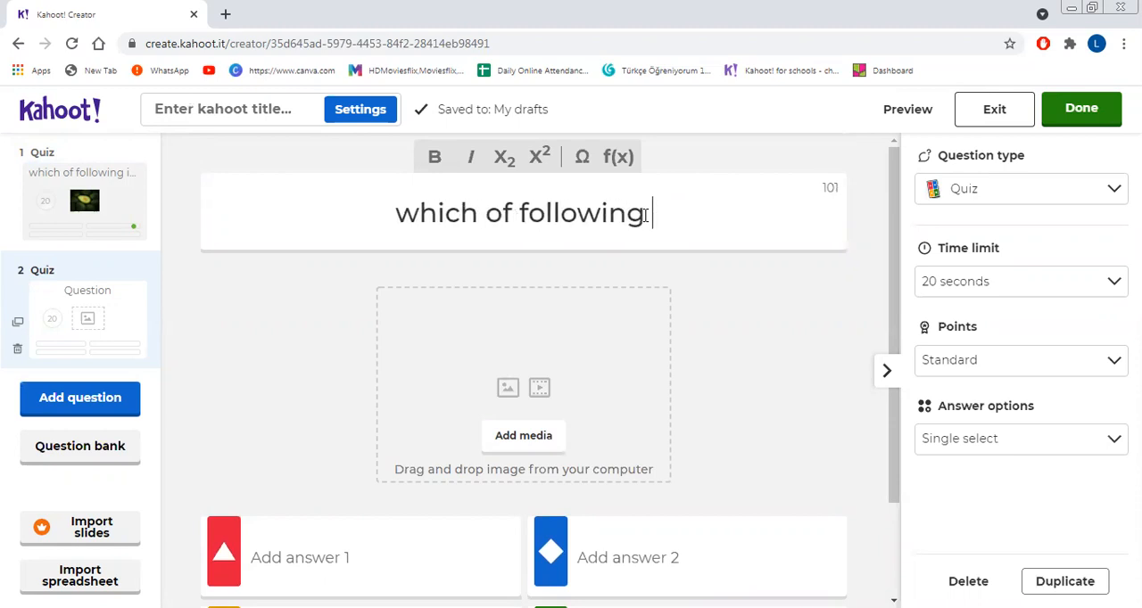
{"action": "type", "text": "is no"}
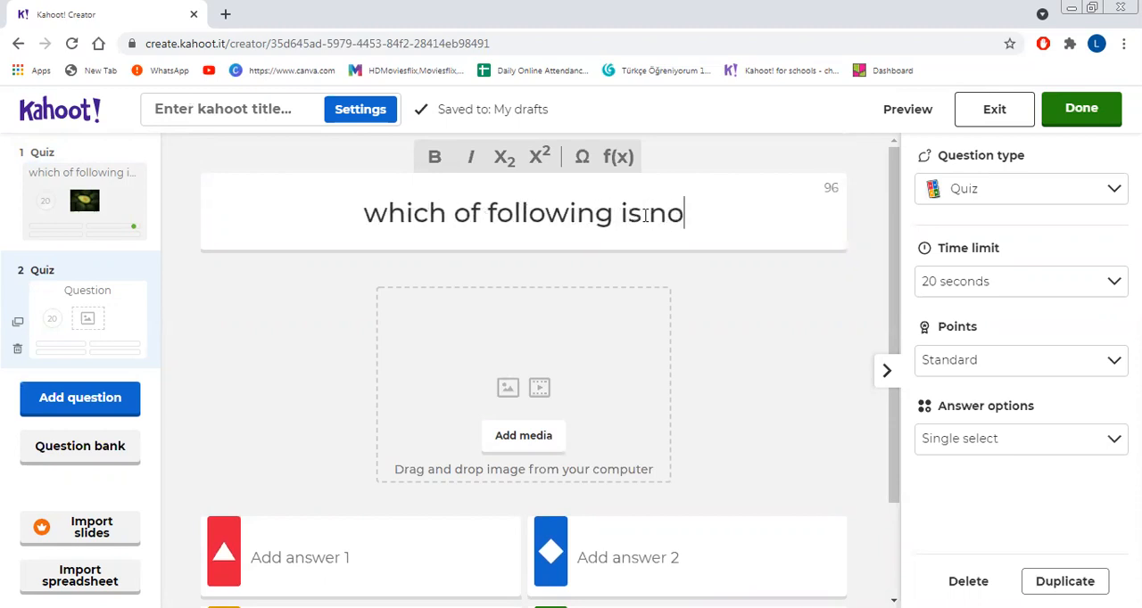
{"action": "type", "text": "t biolo"}
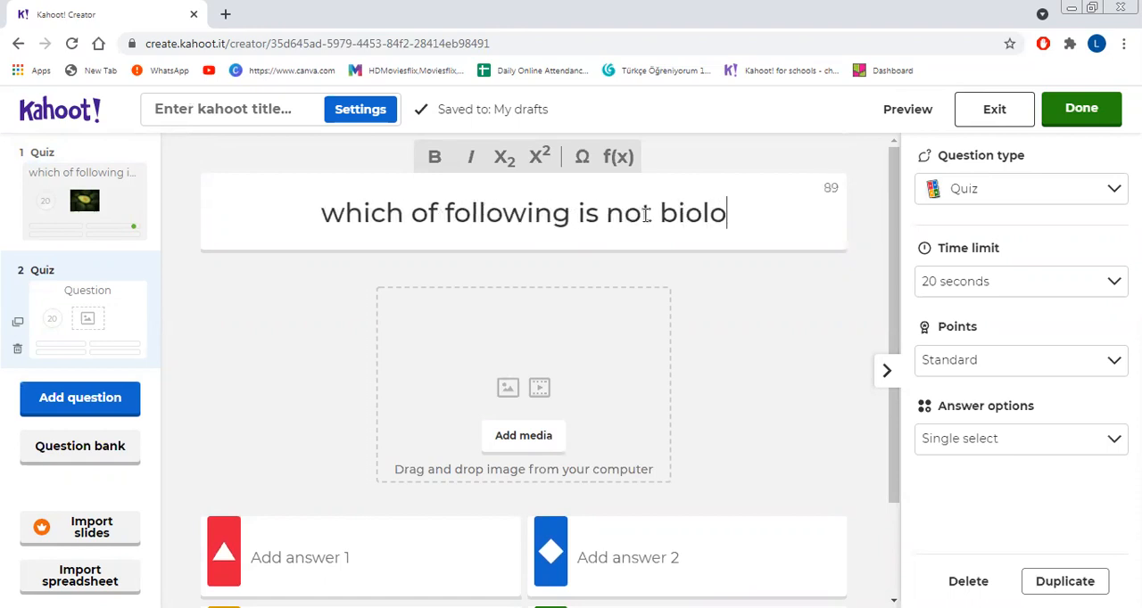
{"action": "type", "text": "gical issue"}
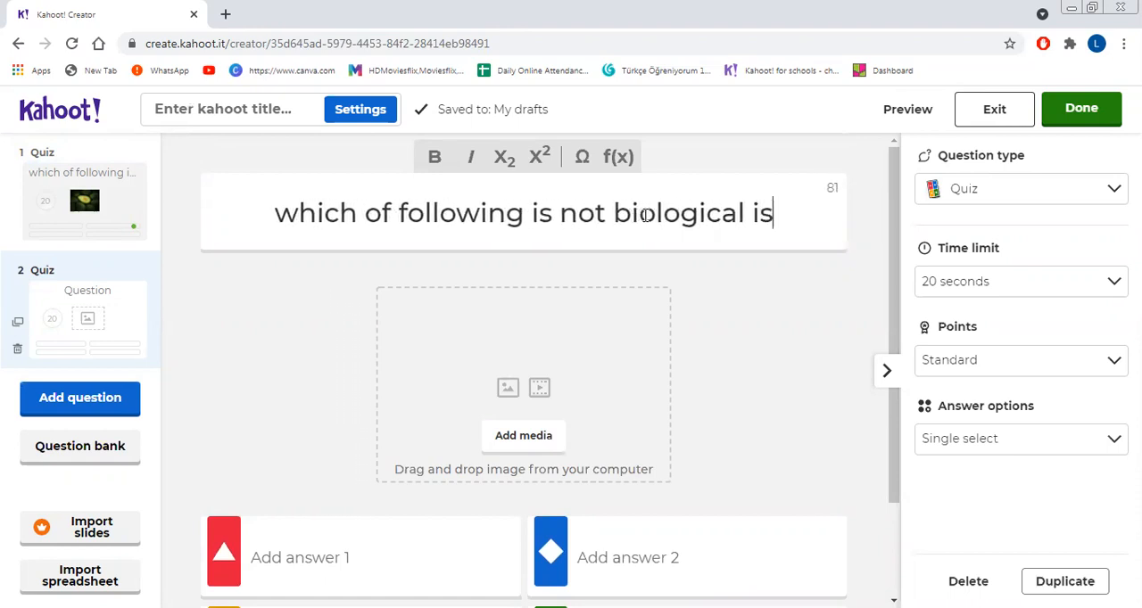
Step: Enter "pollution" as answer 1 and "addictive drugs" as answer 3 of the second question
{"action": "left_click_drag", "start_coordinate": [893, 469], "coordinate": [891, 567]}
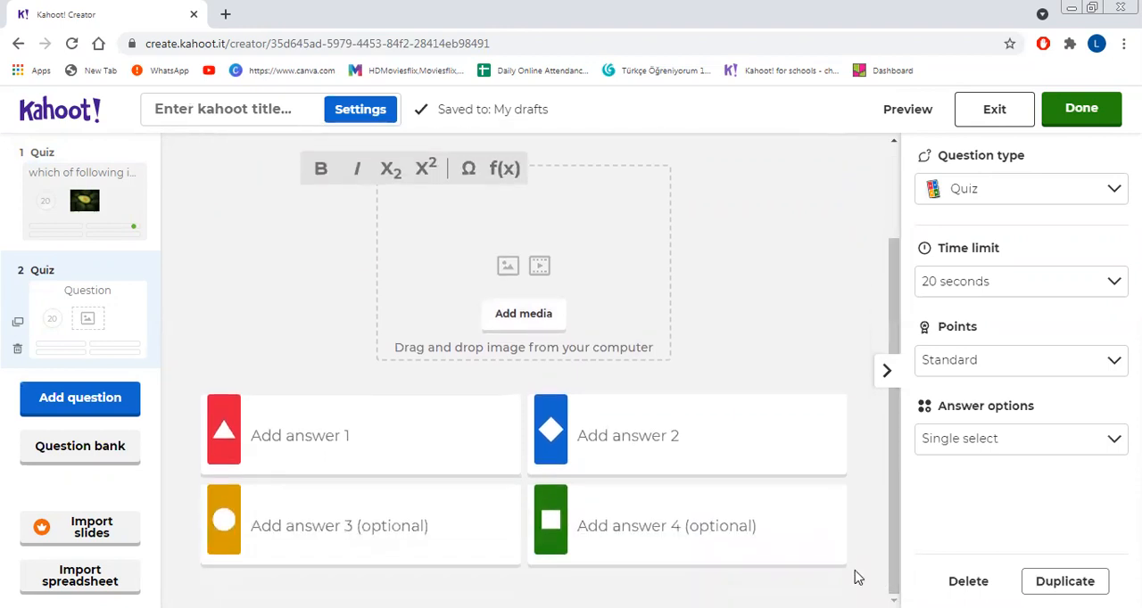
{"action": "left_click", "coordinate": [370, 434]}
{"action": "type", "text": "pollu"}
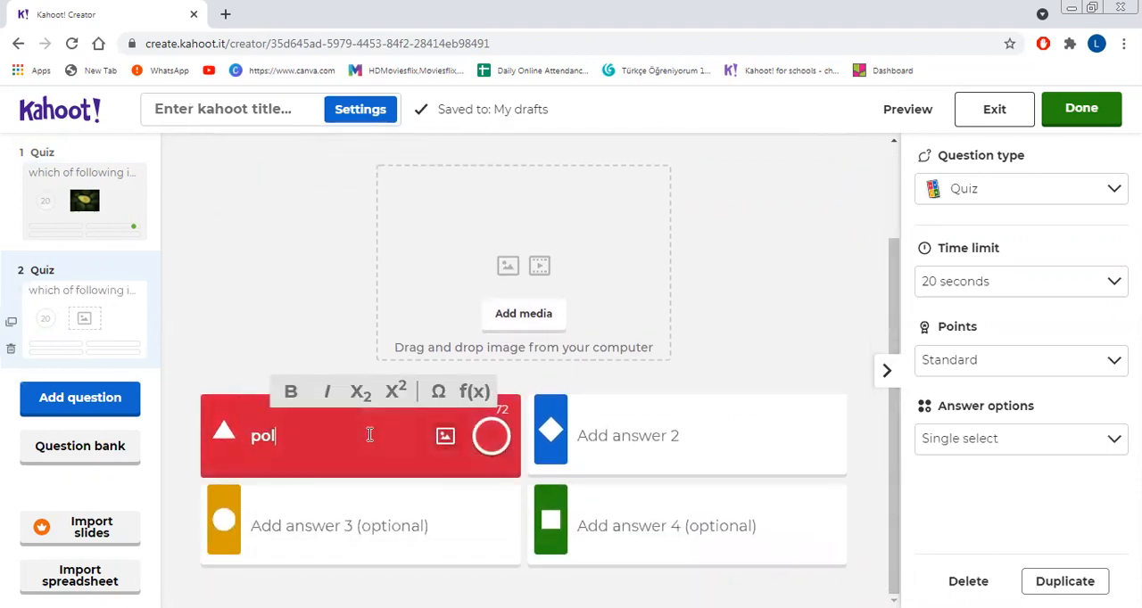
{"action": "type", "text": "n"}
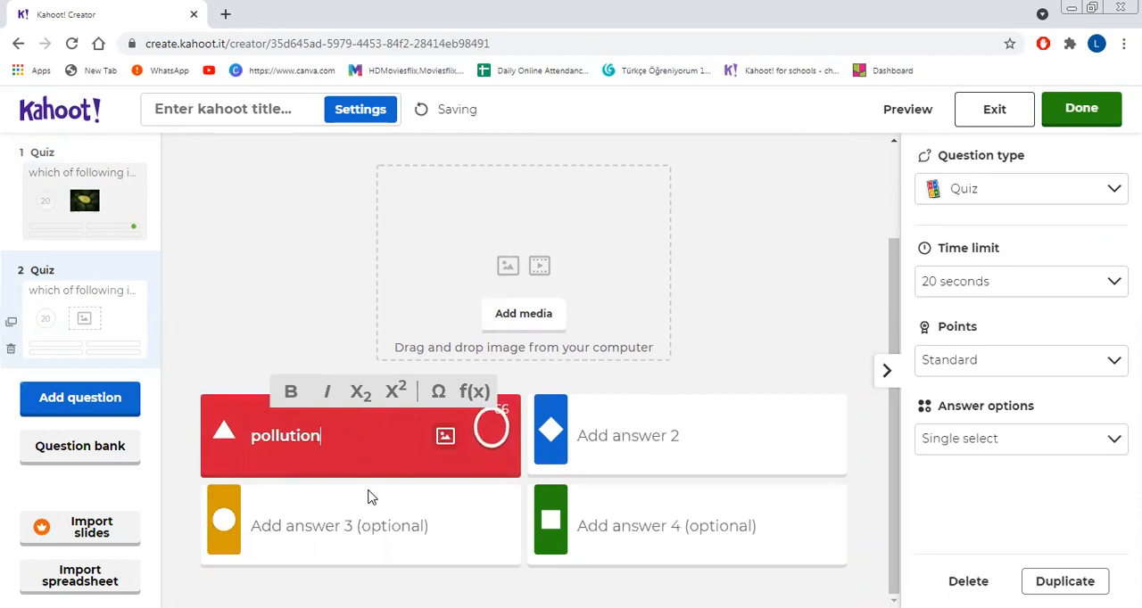
{"action": "left_click", "coordinate": [363, 511]}
{"action": "type", "text": "addictive drugs"}
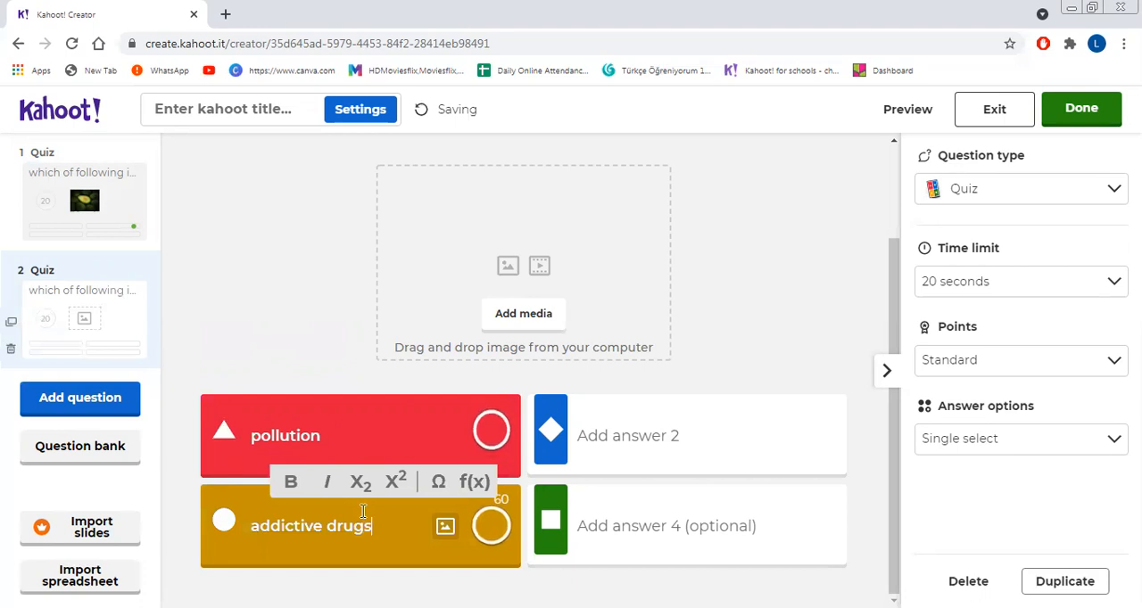
Step: Enter "infectious diseases" as answer 2 of the second question
{"action": "left_click", "coordinate": [629, 428]}
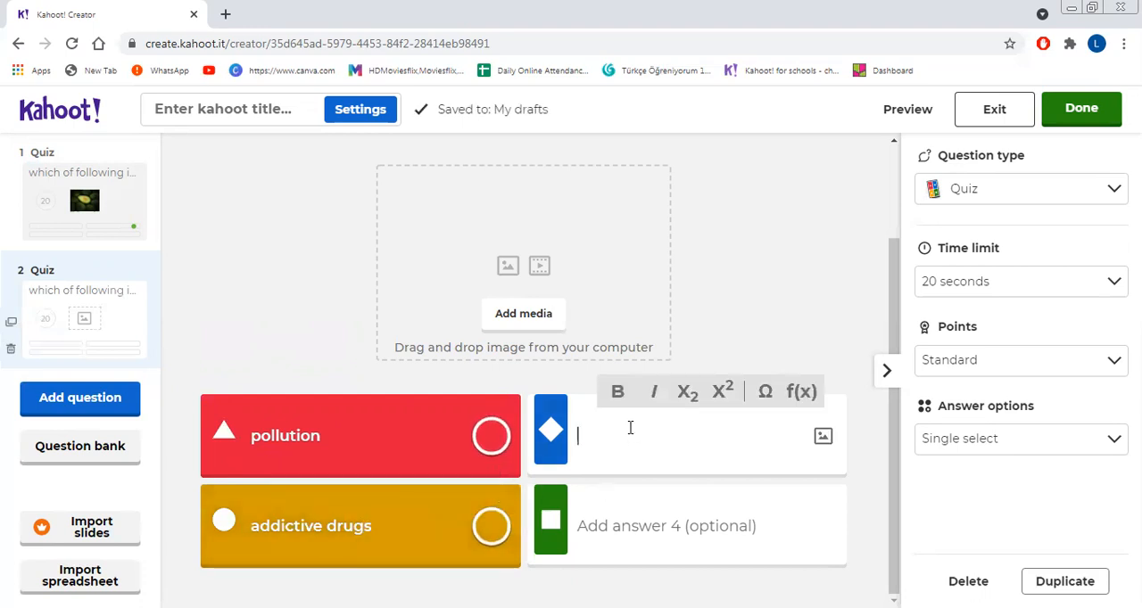
{"action": "type", "text": "infect"}
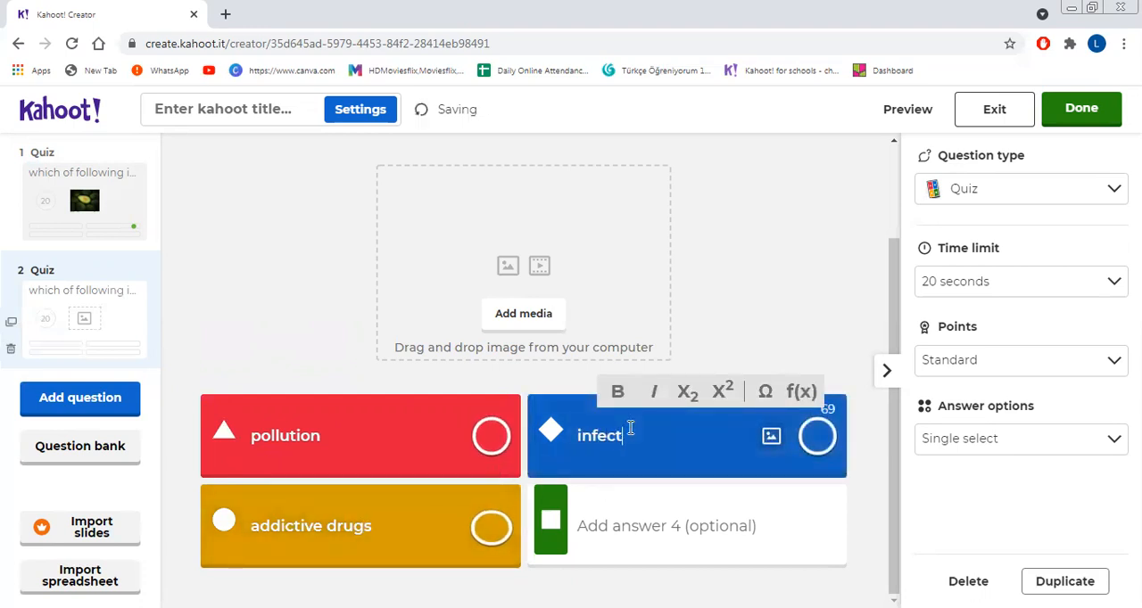
{"action": "type", "text": "ious dis"}
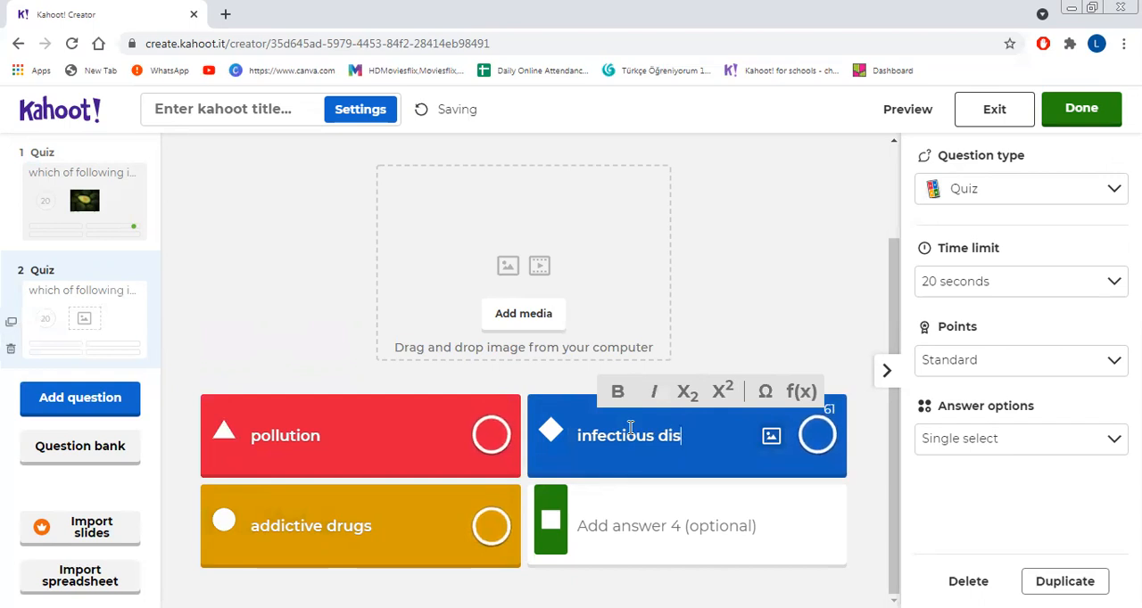
{"action": "type", "text": "eases"}
Step: Enter "motion" as answer 4 of the second question and mark it as the correct answer
{"action": "left_click", "coordinate": [647, 521]}
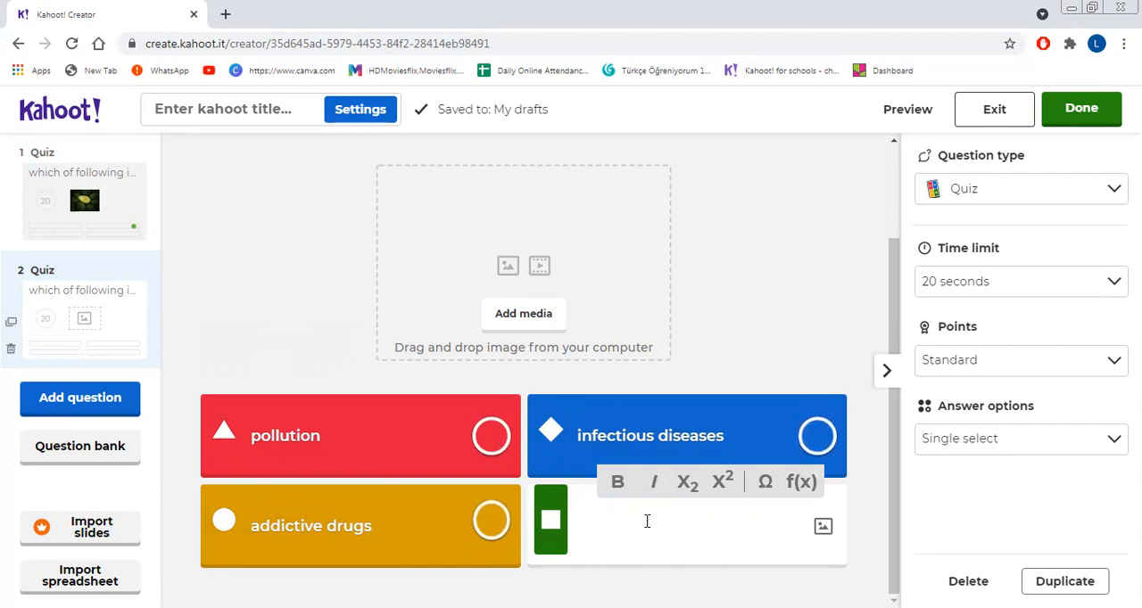
{"action": "type", "text": "mo"}
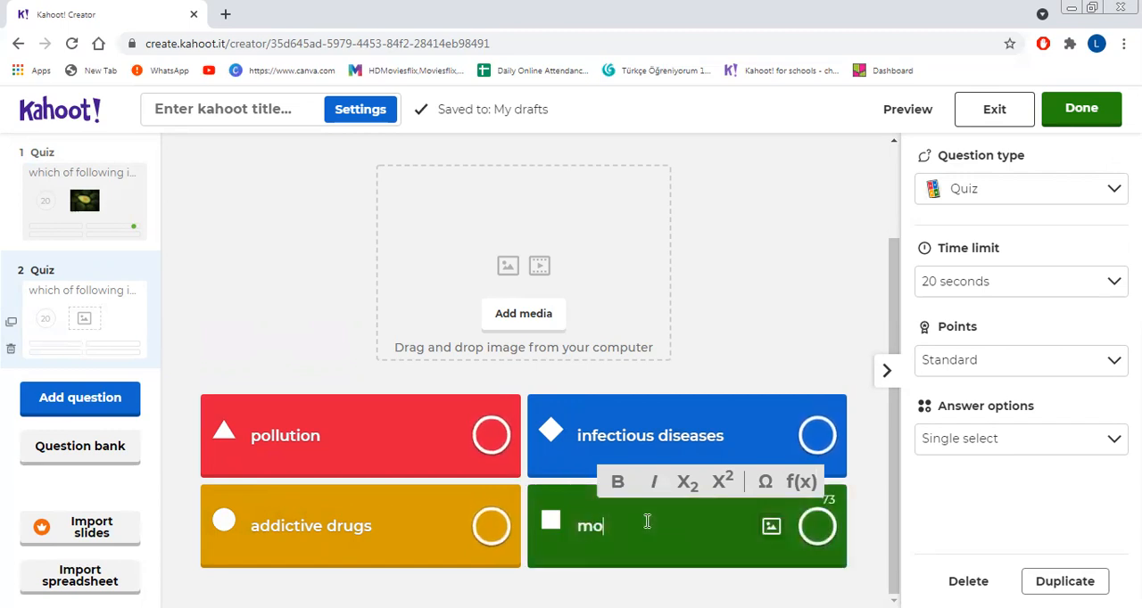
{"action": "type", "text": "tion"}
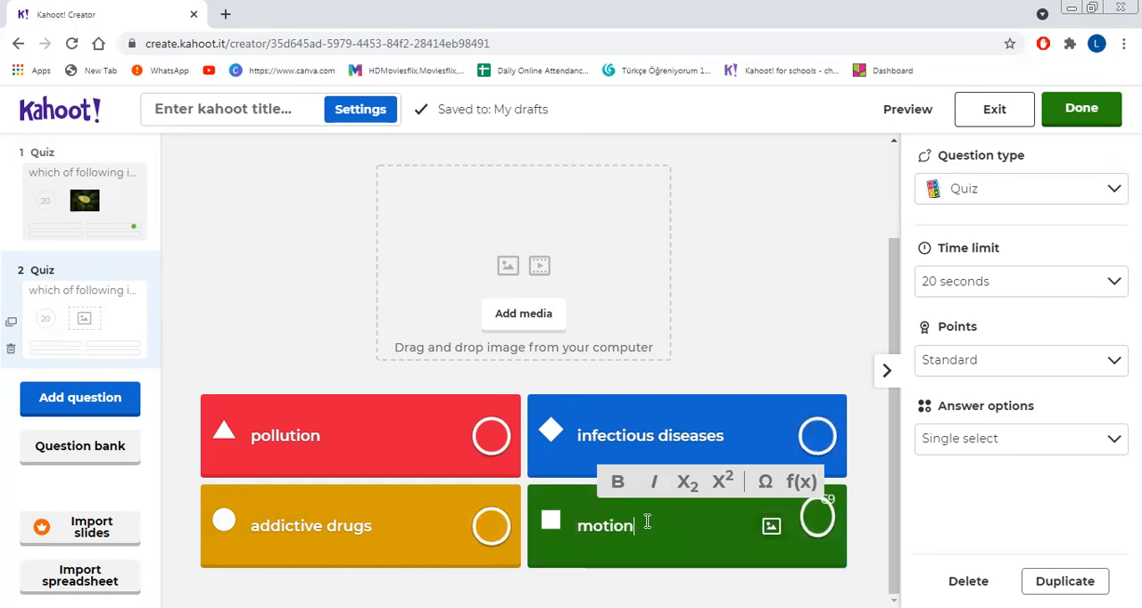
{"action": "left_click", "coordinate": [817, 528]}
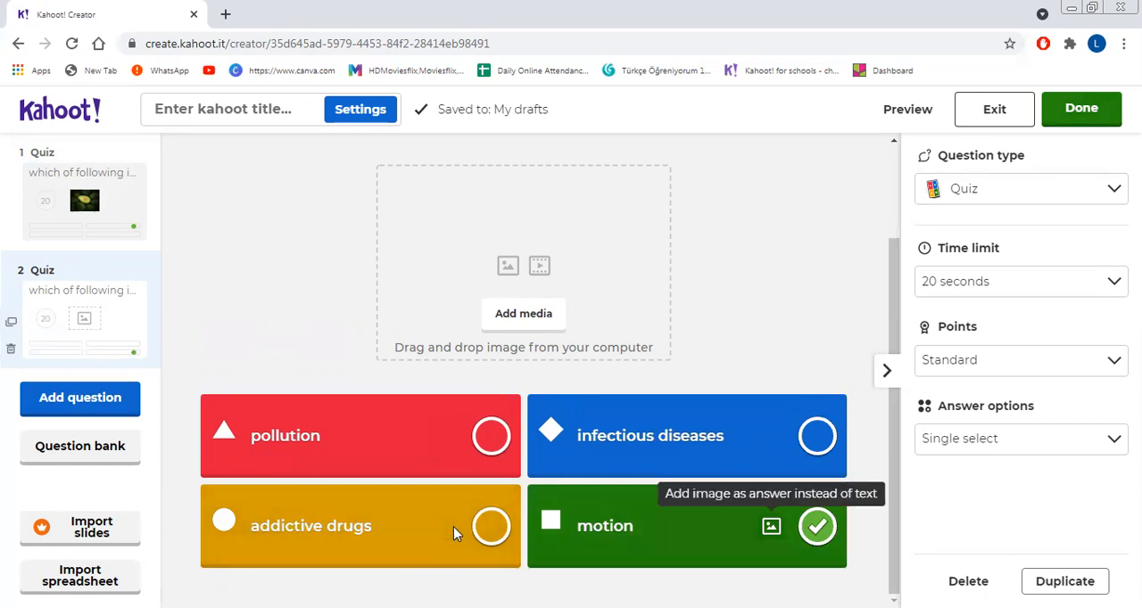
Step: Add a third question of the Quiz type with the text "anatomy deals with"
{"action": "left_click", "coordinate": [124, 405]}
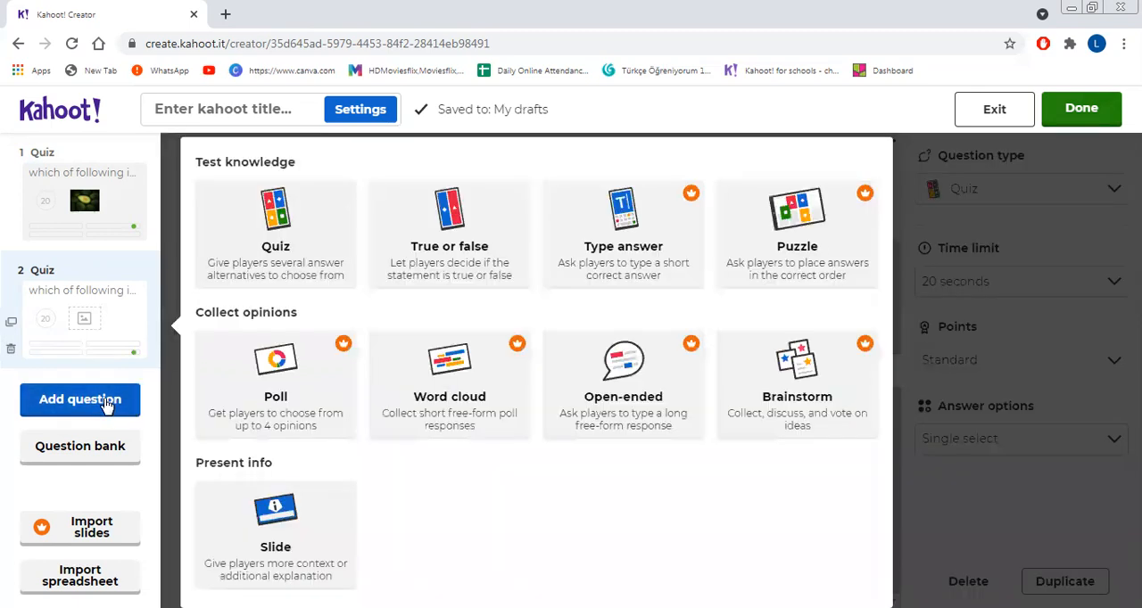
{"action": "left_click", "coordinate": [299, 226]}
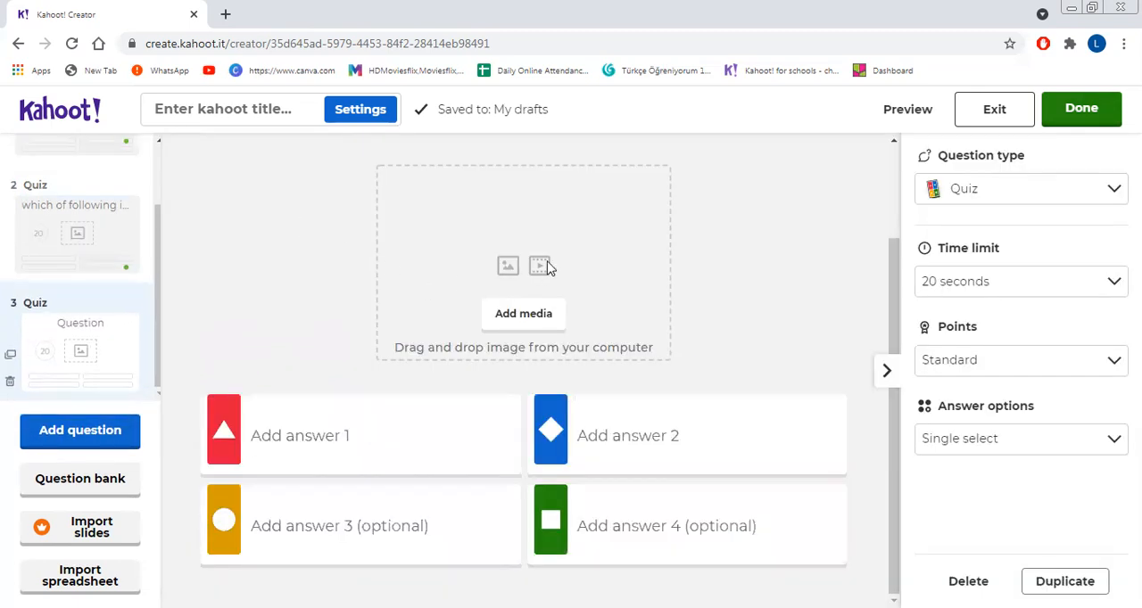
{"action": "scroll", "coordinate": [624, 267], "scroll_direction": "up", "scroll_amount": 2}
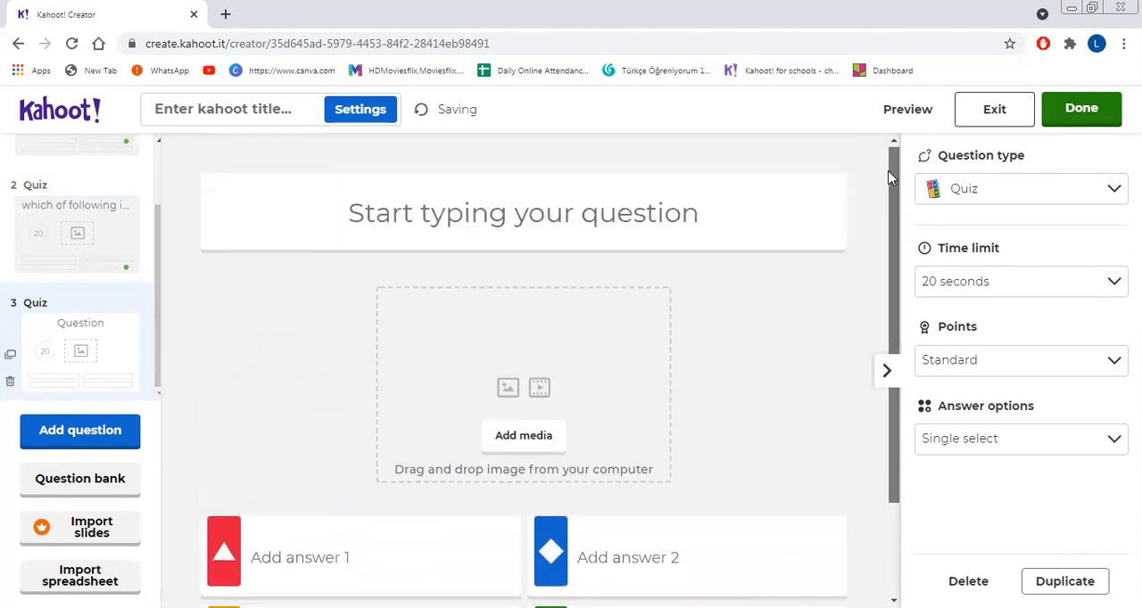
{"action": "left_click", "coordinate": [610, 204]}
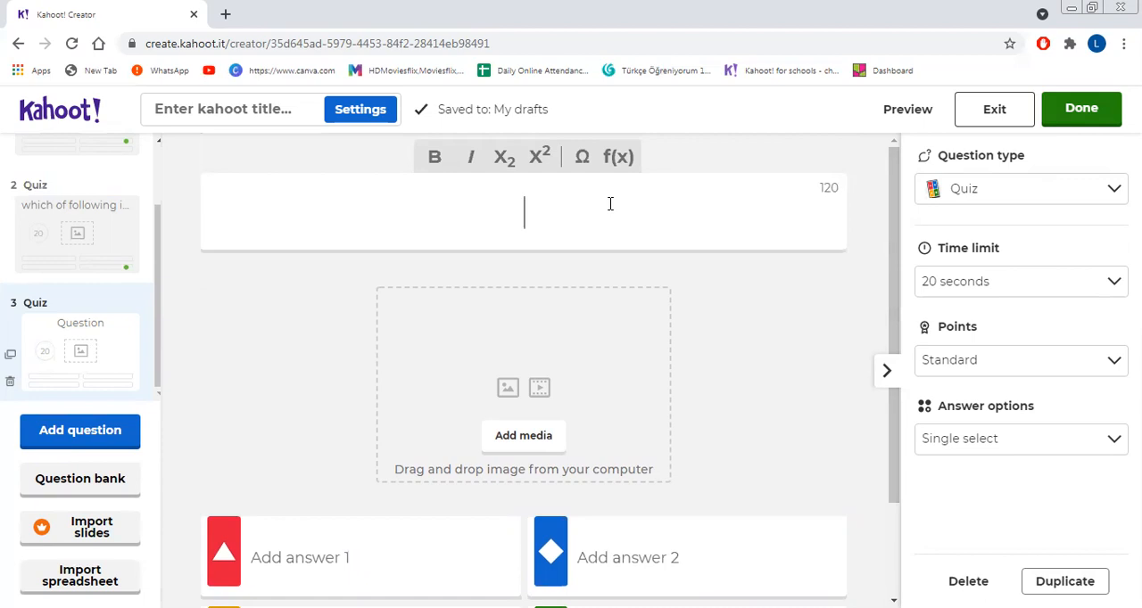
{"action": "type", "text": "anatomy"}
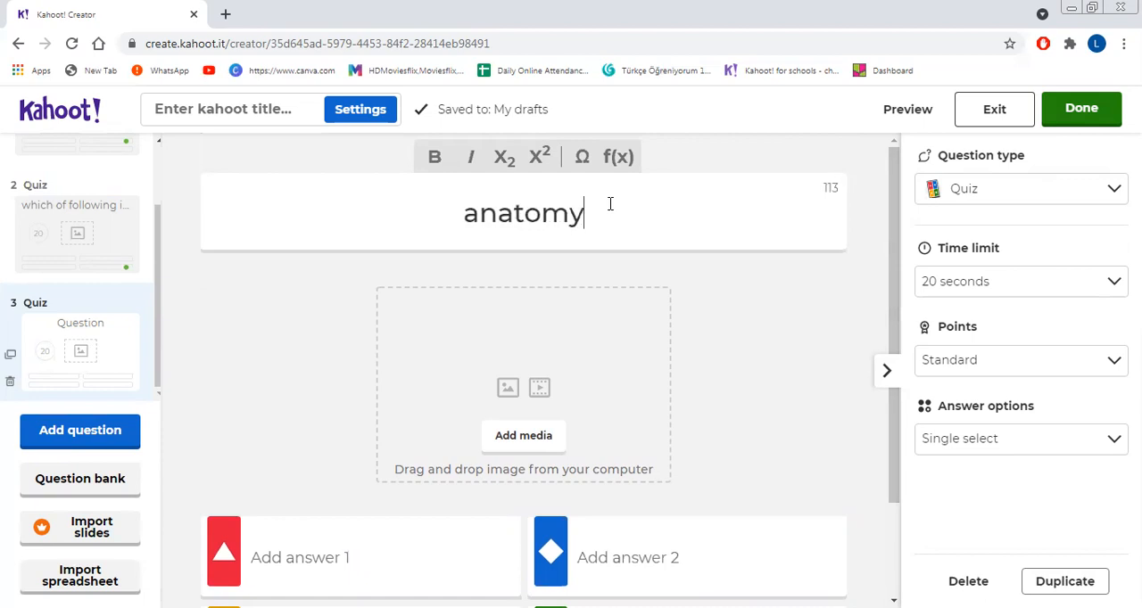
{"action": "type", "text": " deais with"}
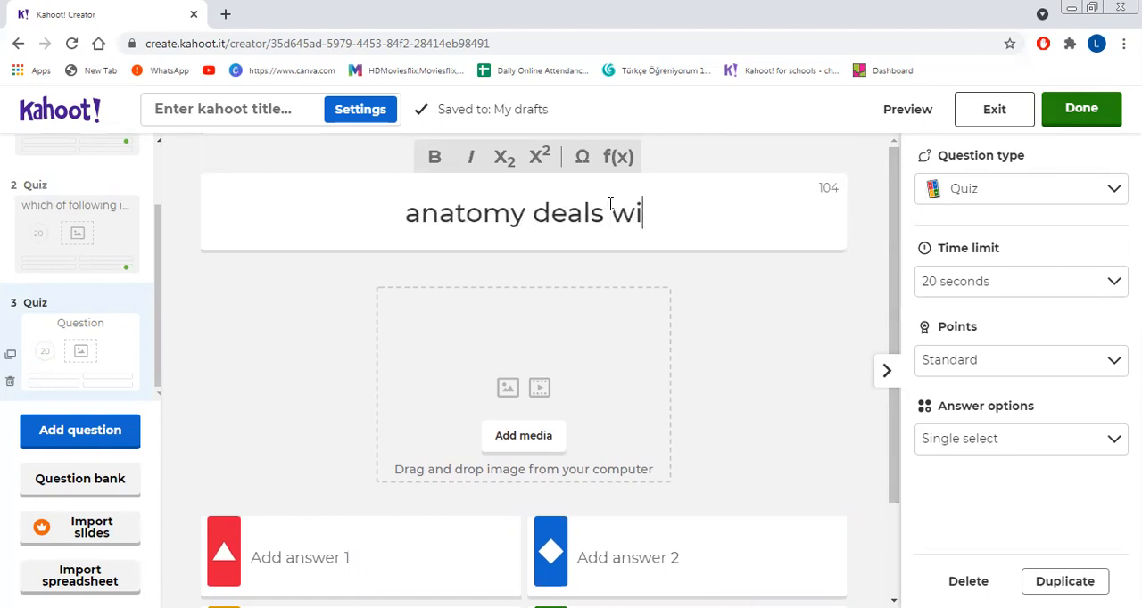
Step: Enter "internal structure" as answer 1 and "external" as answer 2 of the third question
{"action": "left_click", "coordinate": [403, 531]}
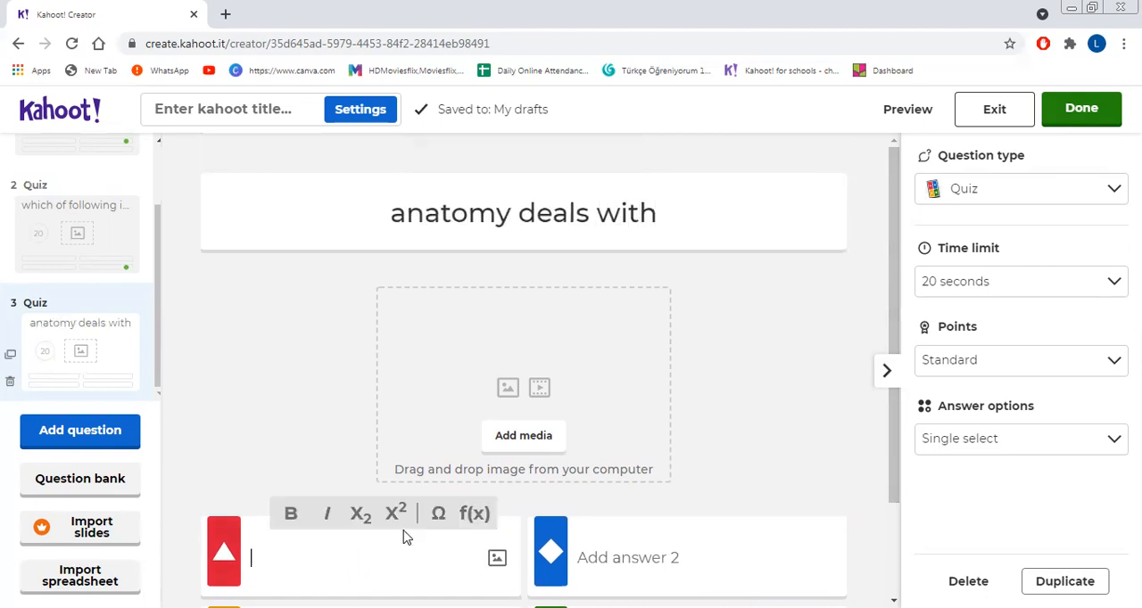
{"action": "type", "text": "internal"}
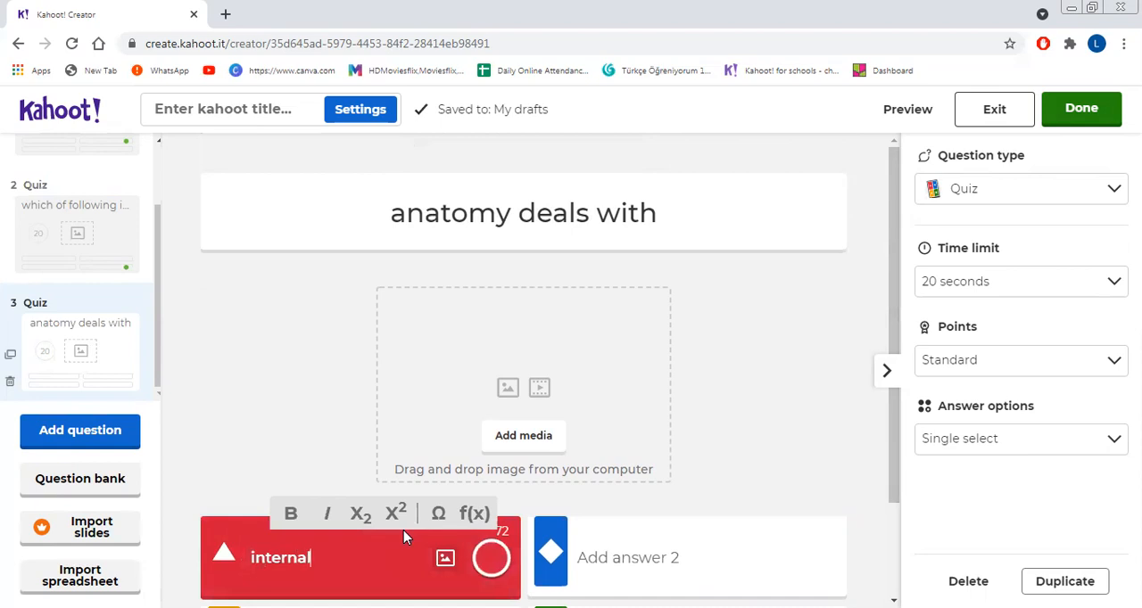
{"action": "type", "text": " structure"}
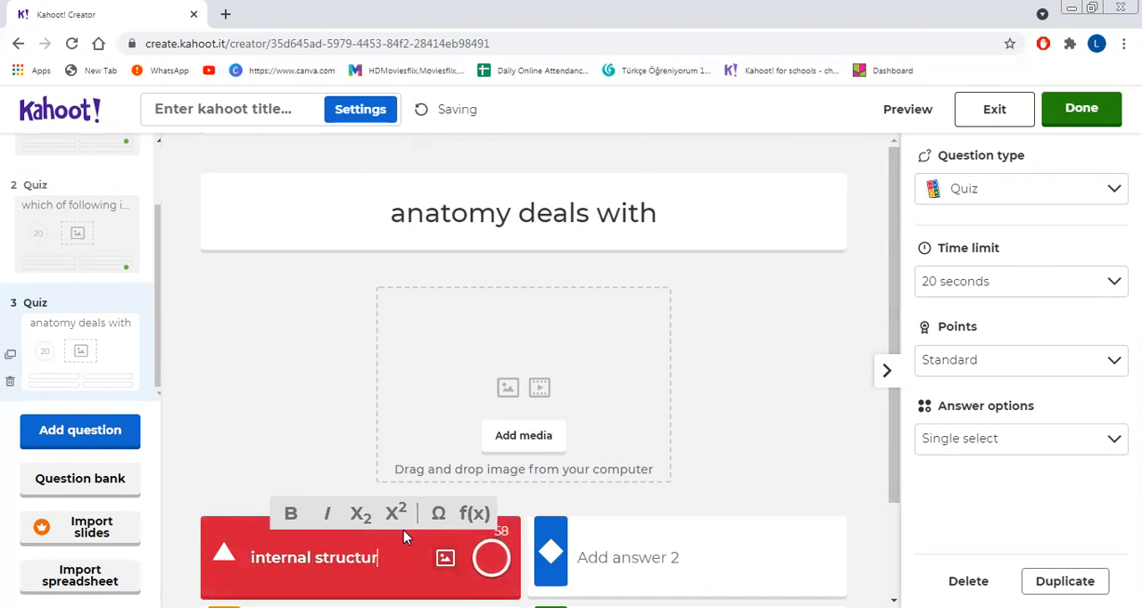
{"action": "left_click", "coordinate": [589, 540]}
{"action": "type", "text": "ex"}
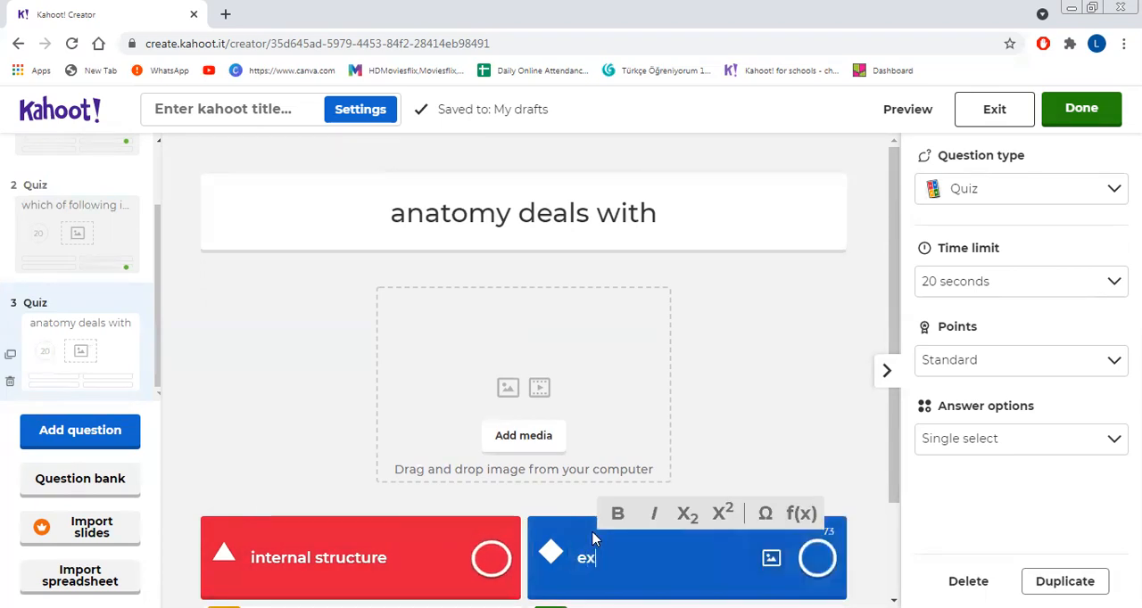
{"action": "type", "text": "ternal"}
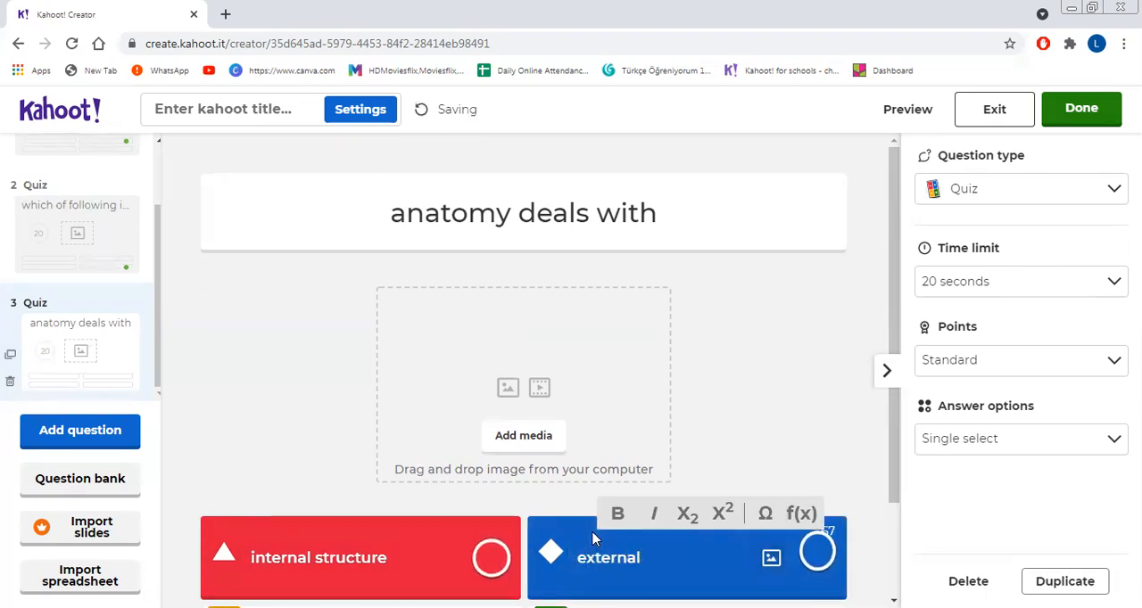
Step: Enter "both" as answer 3 and "none" as answer 4 of the third question
{"action": "scroll", "coordinate": [892, 479], "scroll_direction": "down", "scroll_amount": 2}
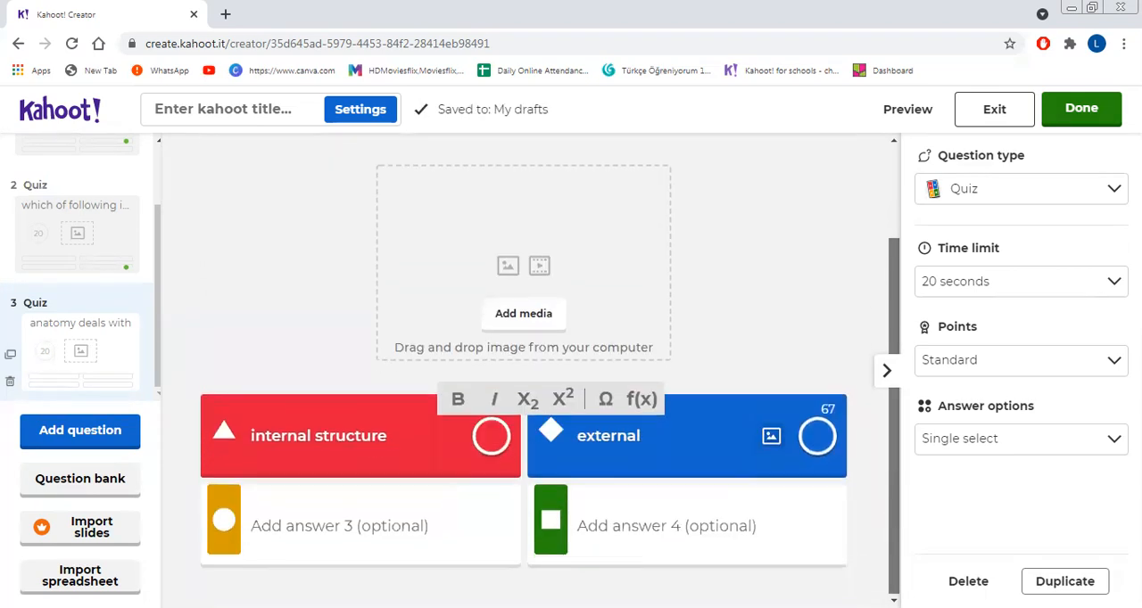
{"action": "left_click", "coordinate": [370, 521]}
{"action": "type", "text": "both"}
{"action": "left_click", "coordinate": [532, 540]}
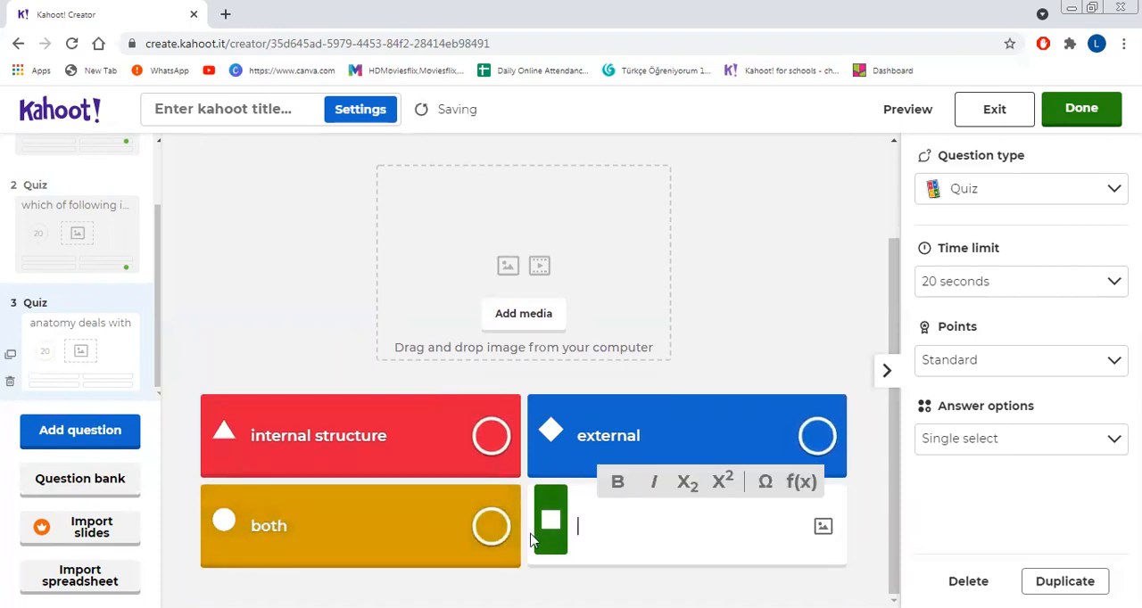
{"action": "type", "text": "none"}
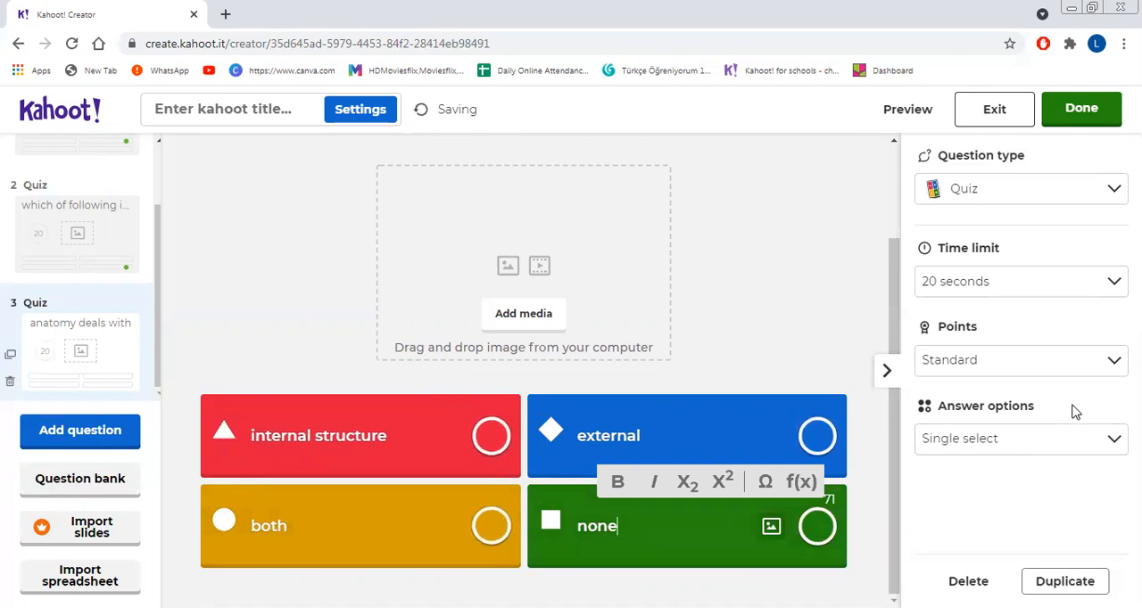
Step: Set the third question's time limit to 5 seconds and its points to Double points
{"action": "left_click", "coordinate": [1068, 283]}
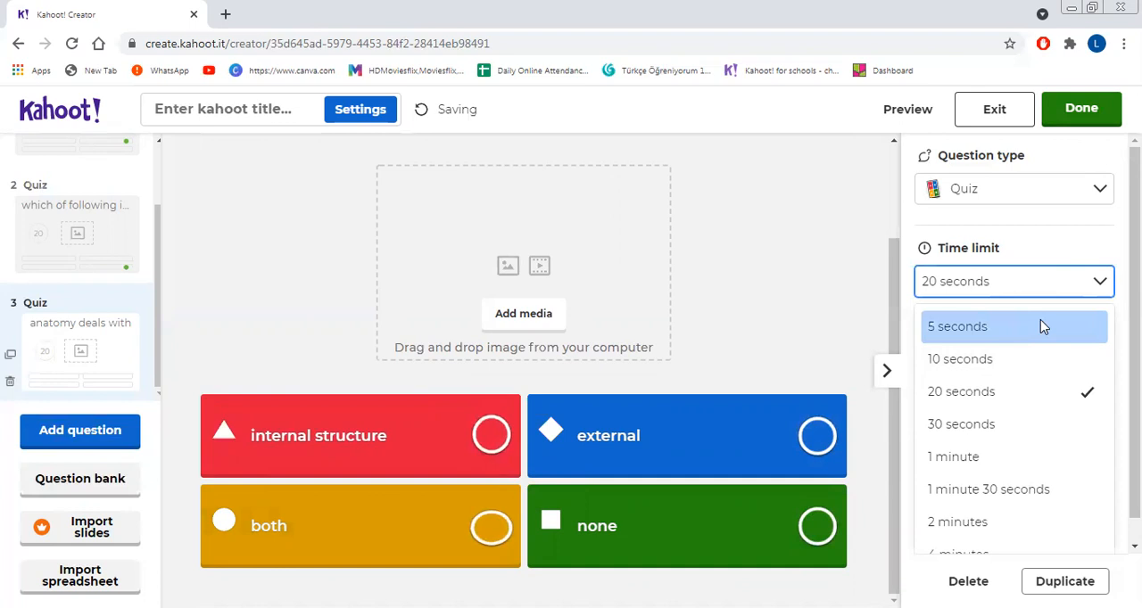
{"action": "left_click", "coordinate": [1040, 327]}
{"action": "left_click", "coordinate": [1046, 361]}
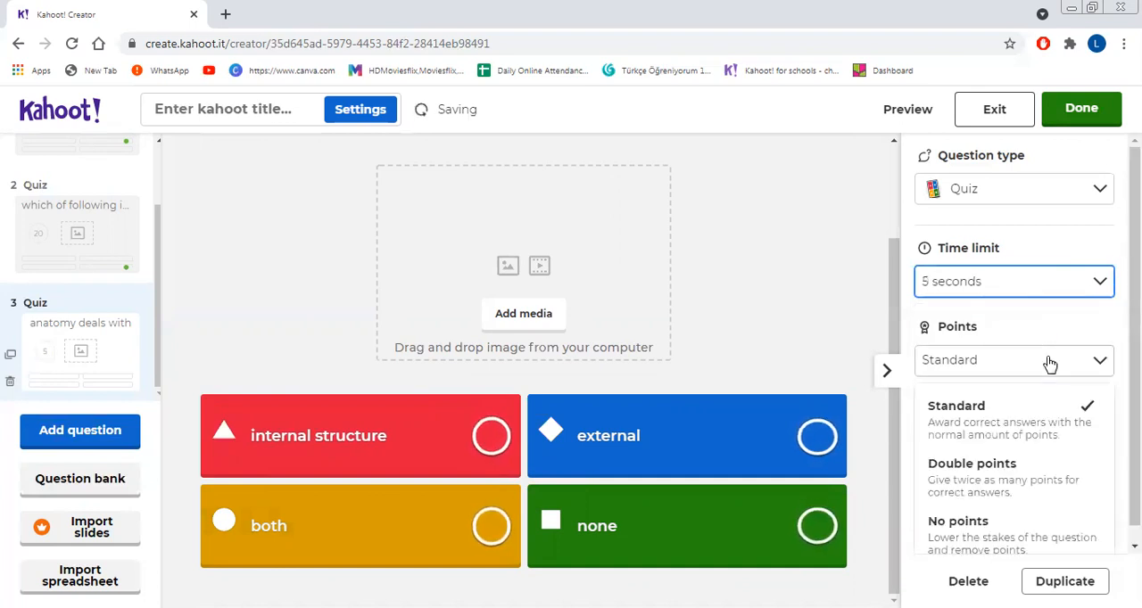
{"action": "left_click", "coordinate": [1002, 481]}
Step: Keep the third question on Single select and mark "internal structure" as the correct answer
{"action": "left_click", "coordinate": [1013, 441]}
{"action": "left_click", "coordinate": [1013, 441]}
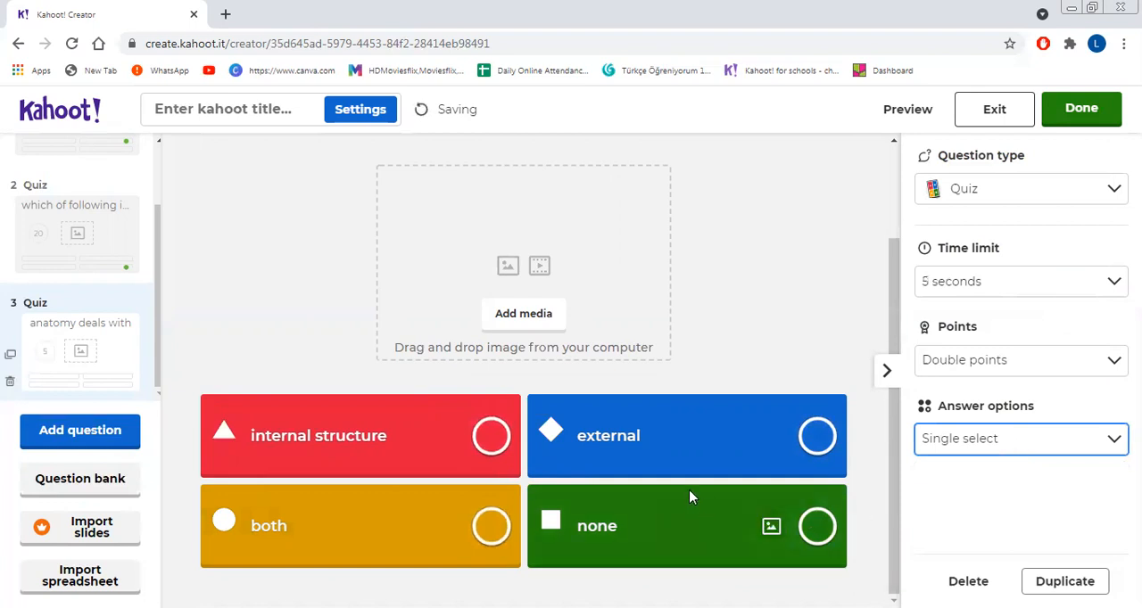
{"action": "left_click", "coordinate": [491, 436]}
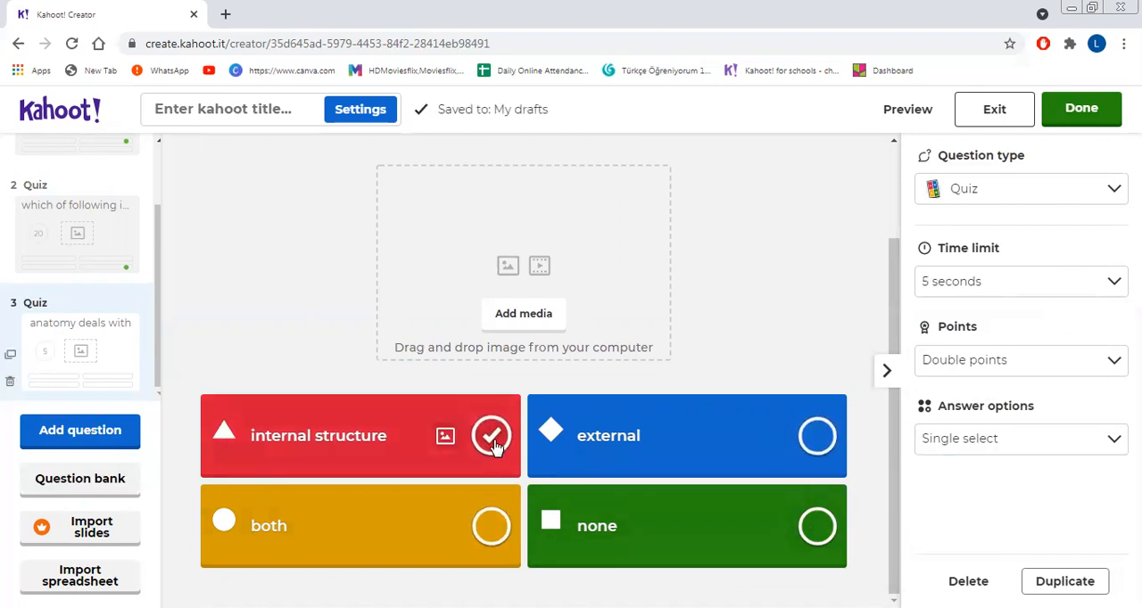
Step: Add a fourth question of the Quiz type with the text "bios means"
{"action": "left_click", "coordinate": [79, 436]}
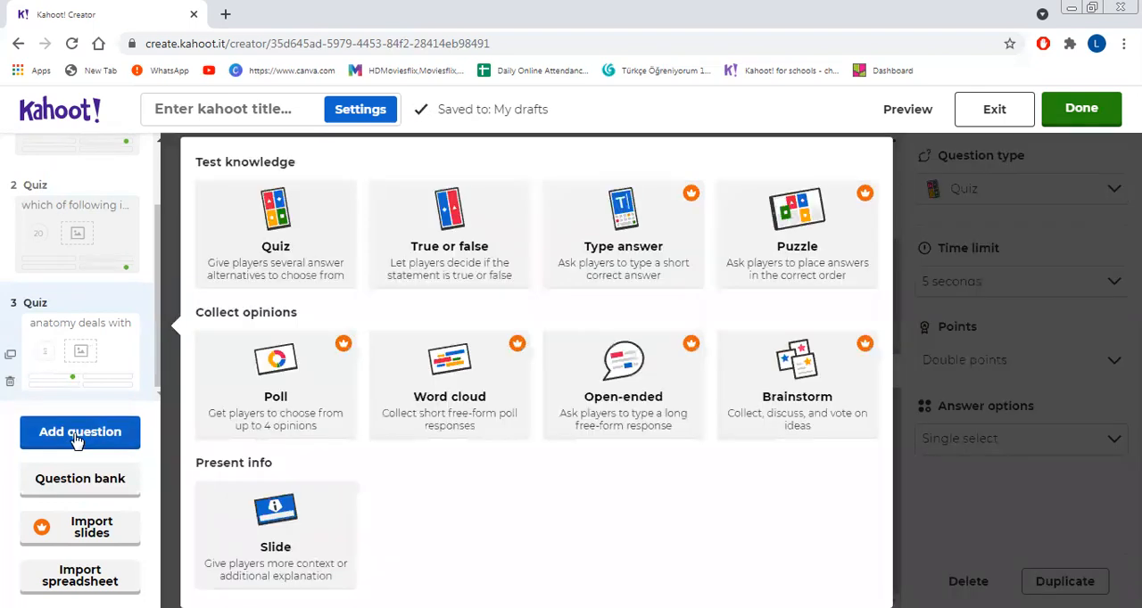
{"action": "left_click", "coordinate": [273, 229]}
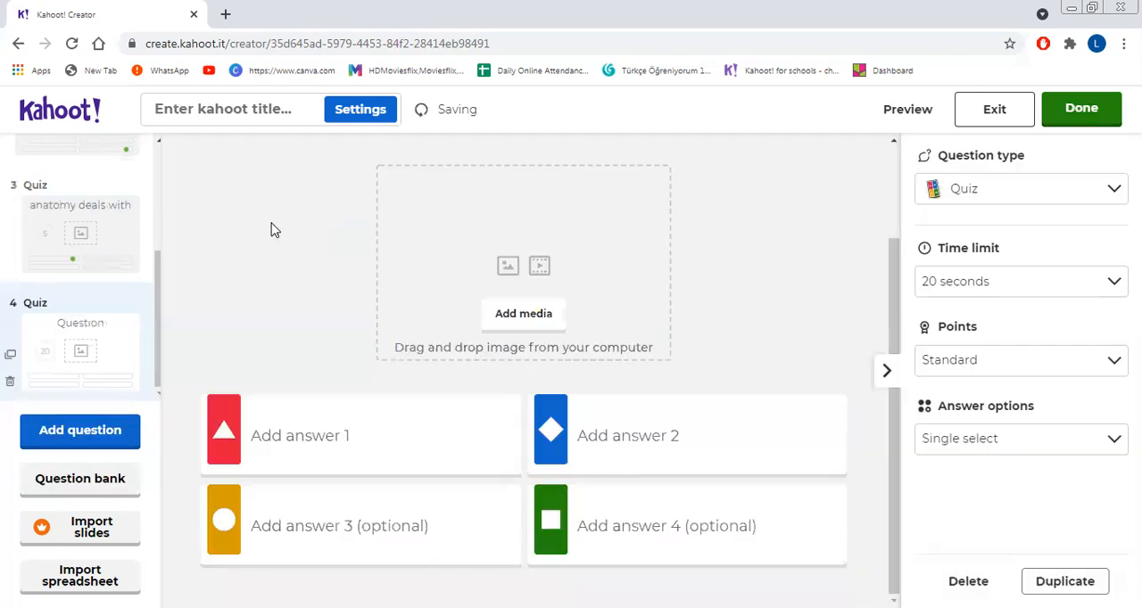
{"action": "left_click_drag", "start_coordinate": [887, 348], "coordinate": [889, 159]}
{"action": "left_click", "coordinate": [583, 230]}
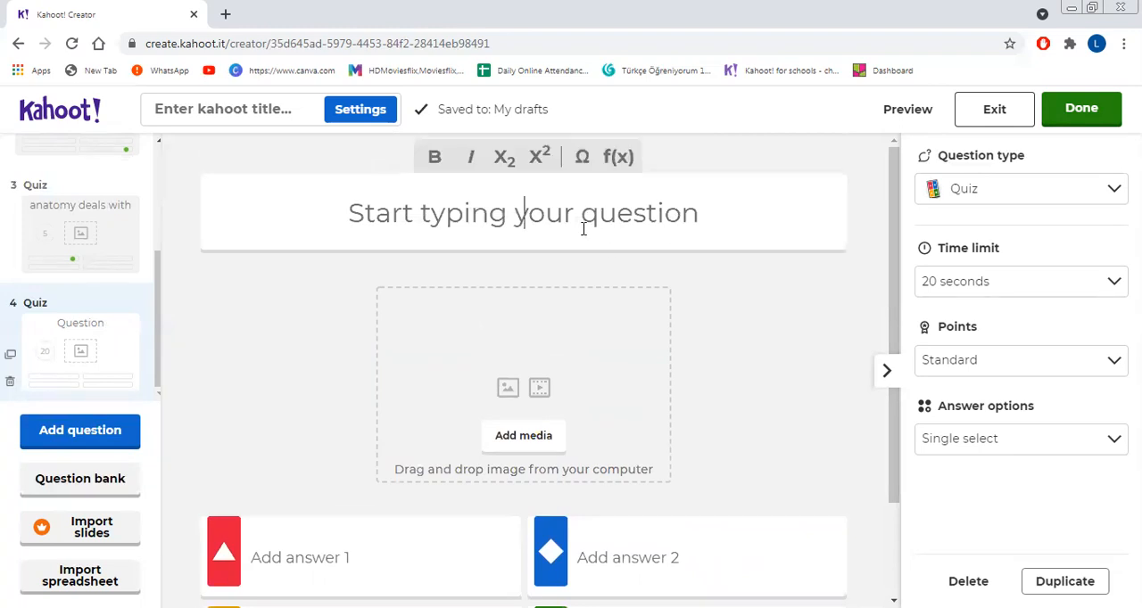
{"action": "type", "text": "bio me"}
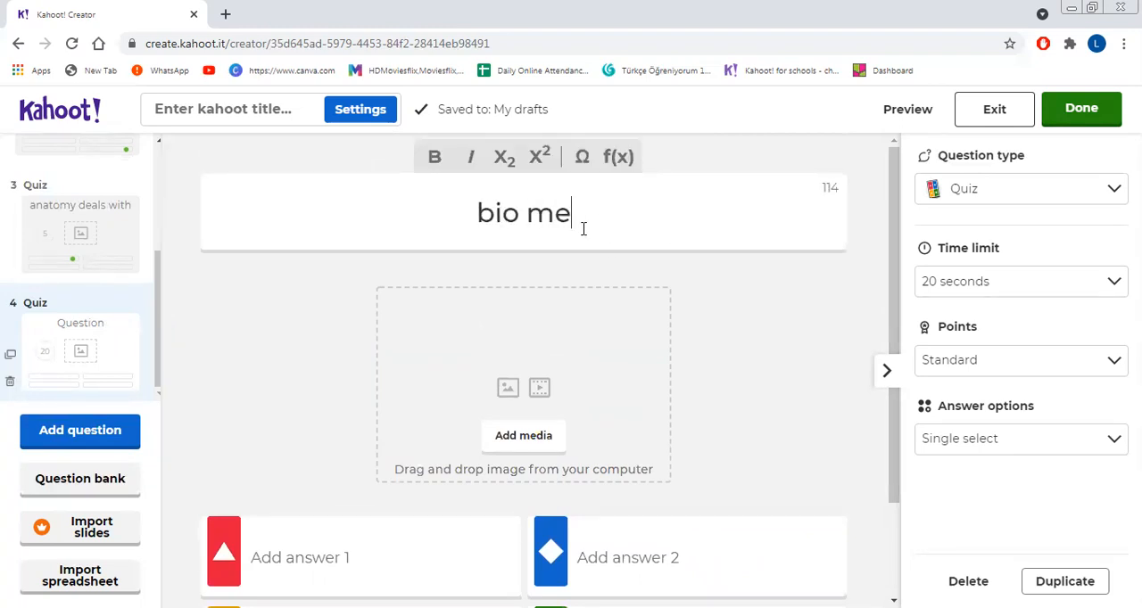
{"action": "type", "text": "ans"}
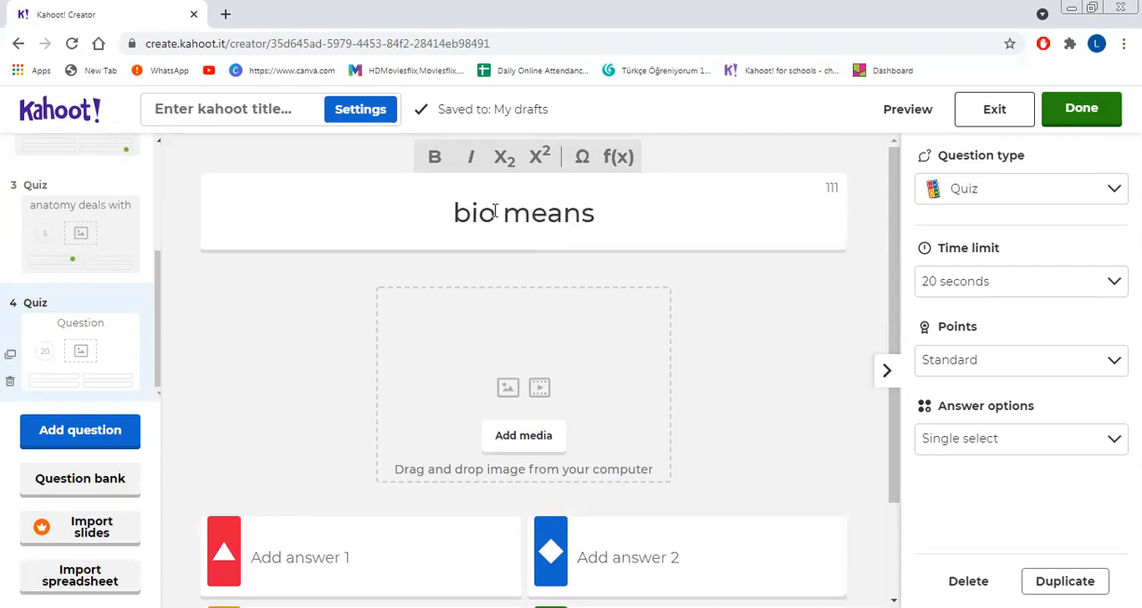
{"action": "type", "text": "s"}
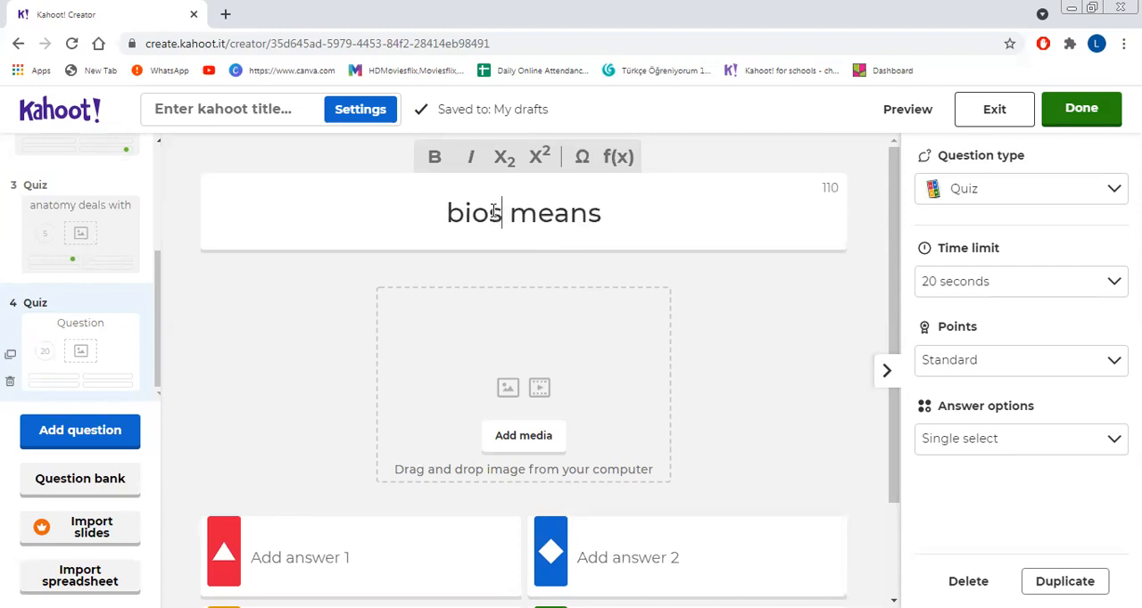
Step: Enter "life" as answer 1 and "fertile" as answer 2 of the fourth question
{"action": "left_click", "coordinate": [314, 540]}
{"action": "type", "text": "life"}
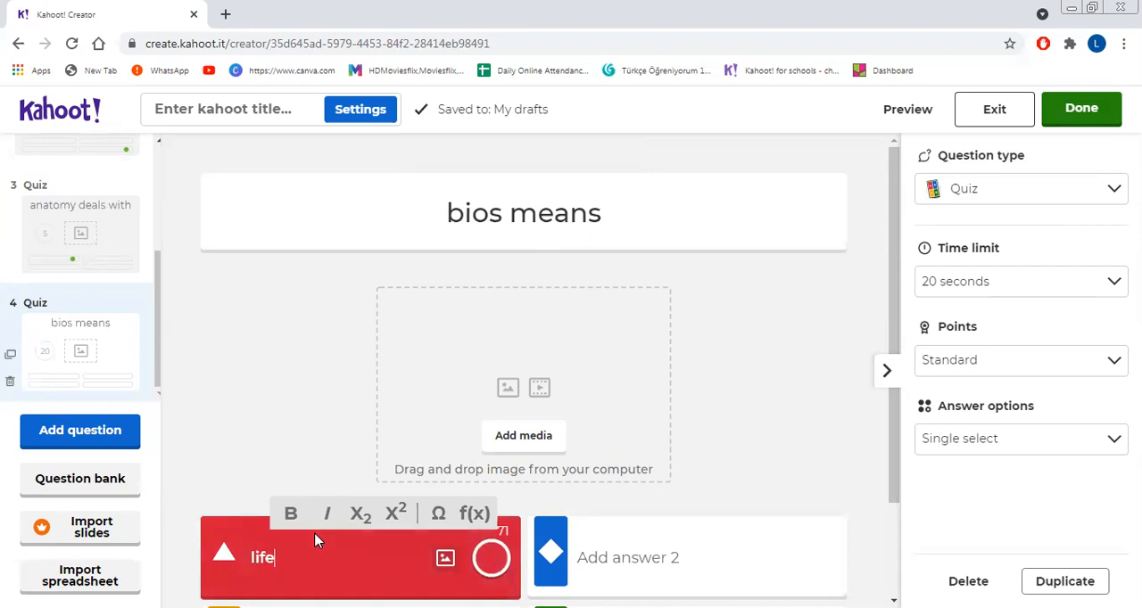
{"action": "key", "text": "Tab"}
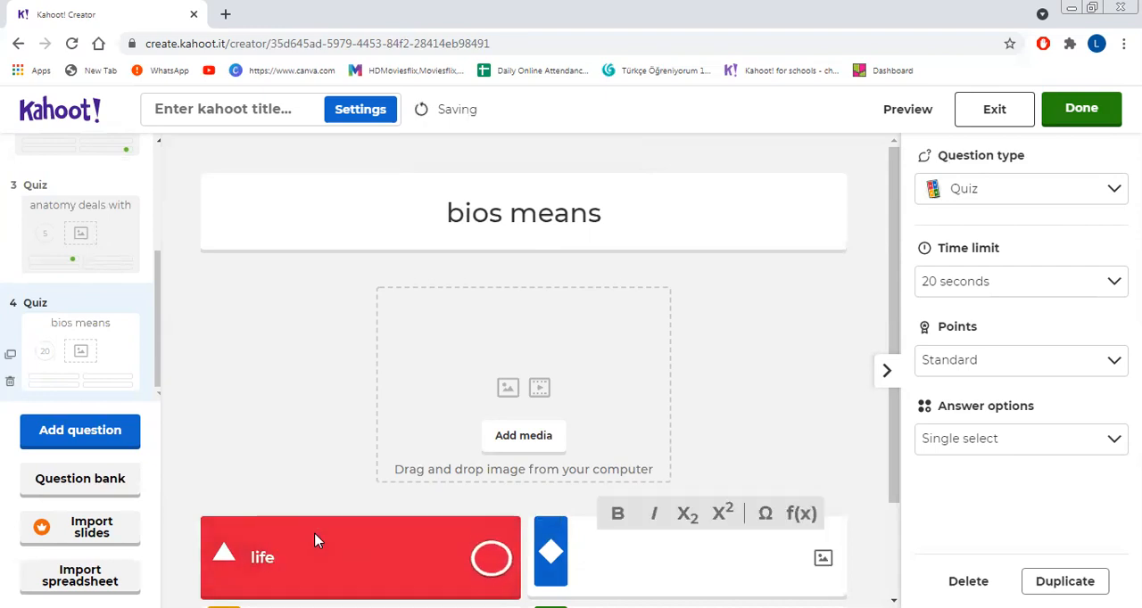
{"action": "type", "text": "fertile"}
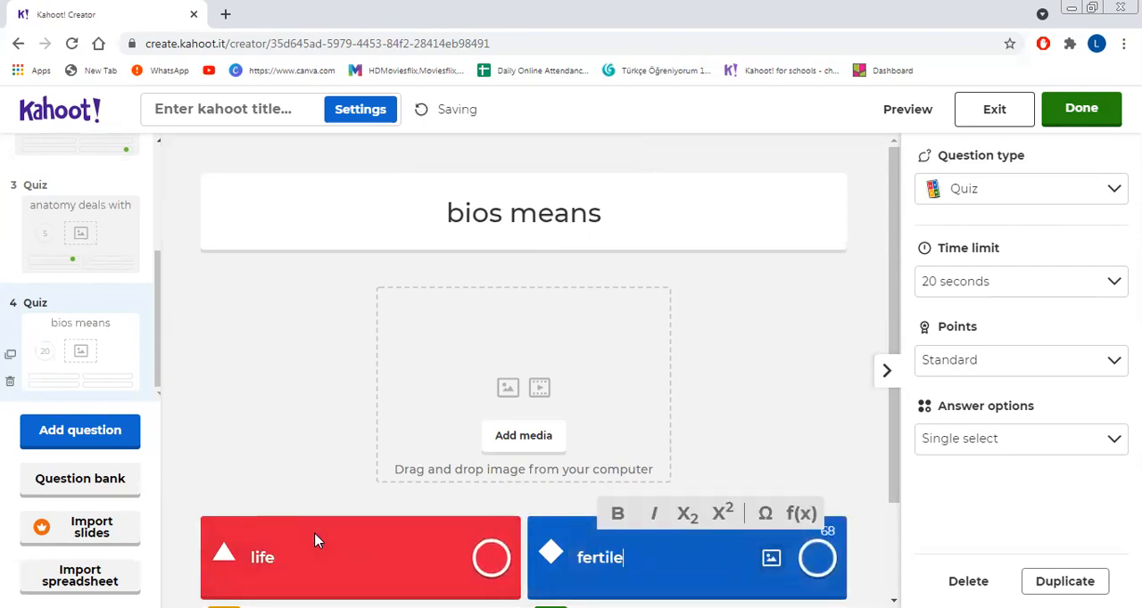
Step: Enter "greek" as answer 4 of the fourth question
{"action": "left_click_drag", "start_coordinate": [894, 501], "coordinate": [888, 580]}
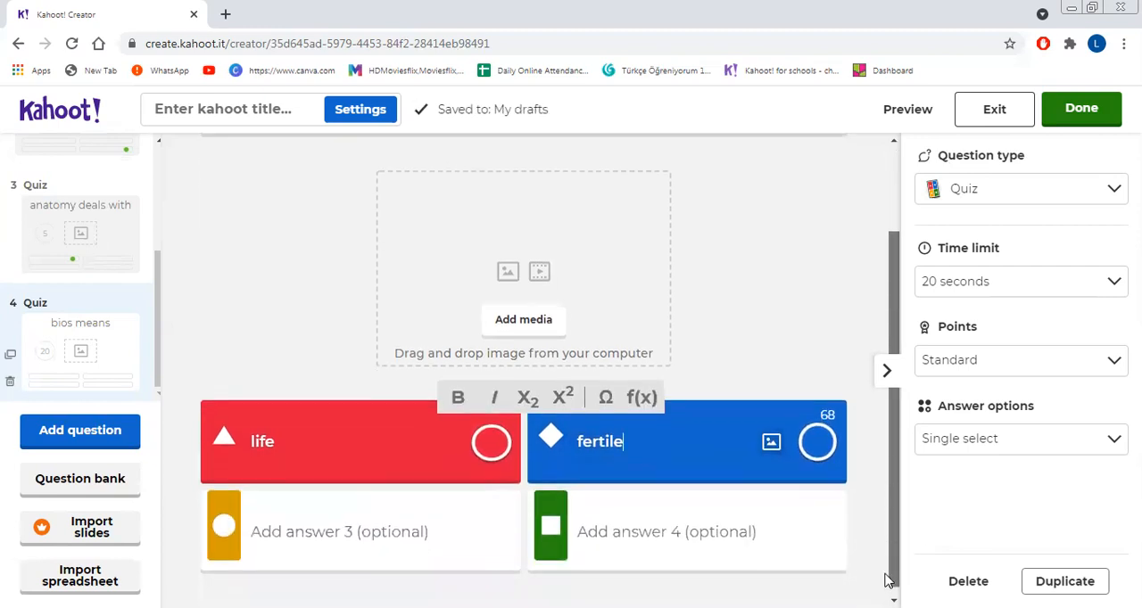
{"action": "left_click", "coordinate": [810, 568]}
{"action": "type", "text": "greek"}
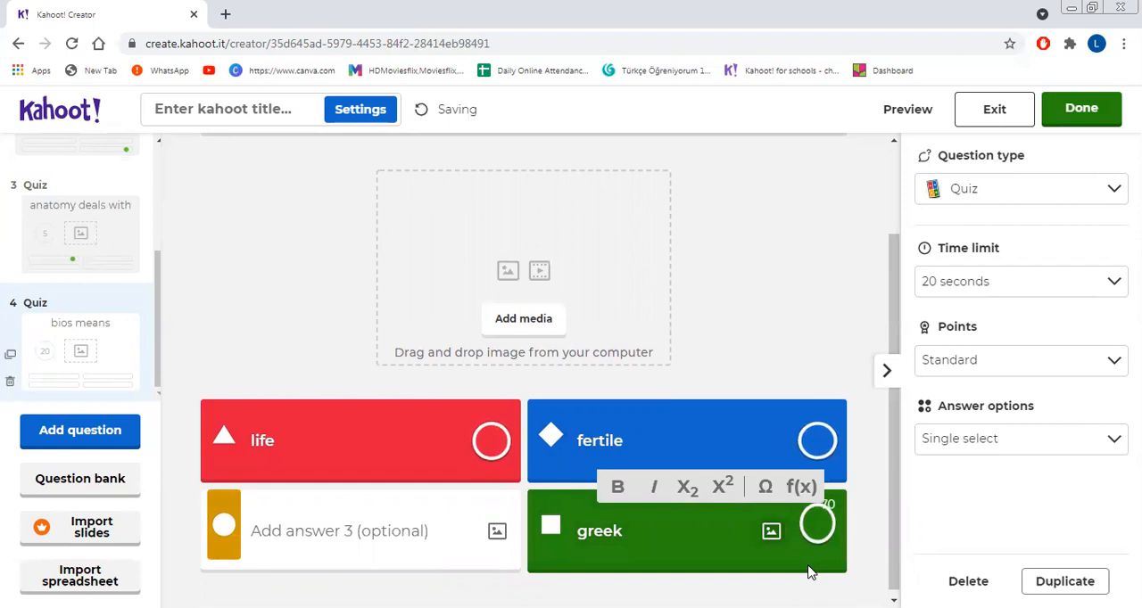
Step: Enter "non living" as answer 3 of the fourth question and mark "life" as the correct answer
{"action": "left_click", "coordinate": [467, 531]}
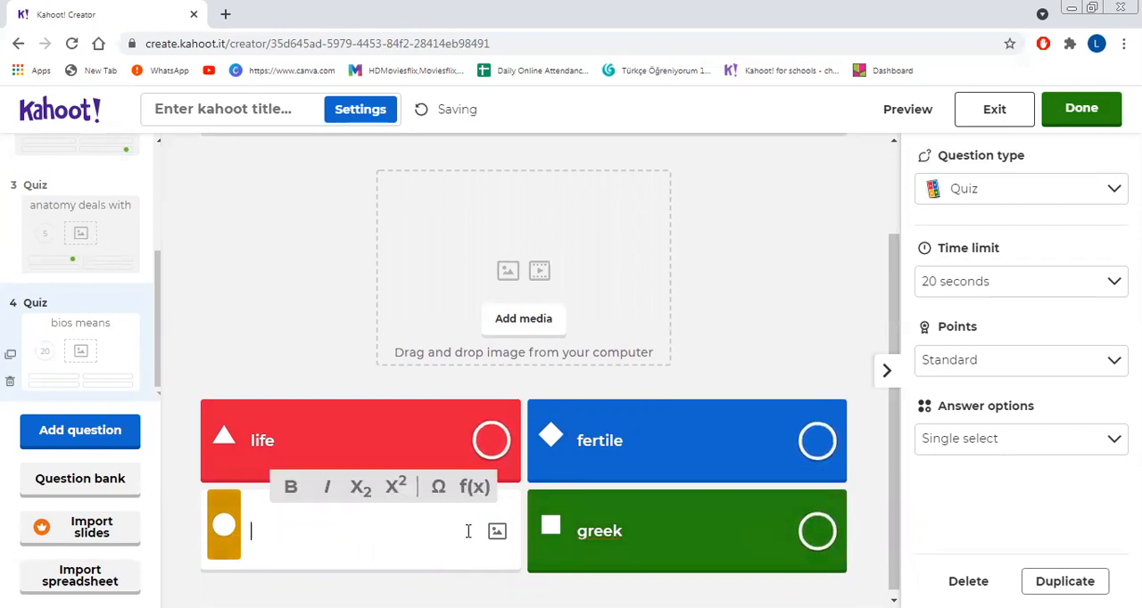
{"action": "type", "text": "non living"}
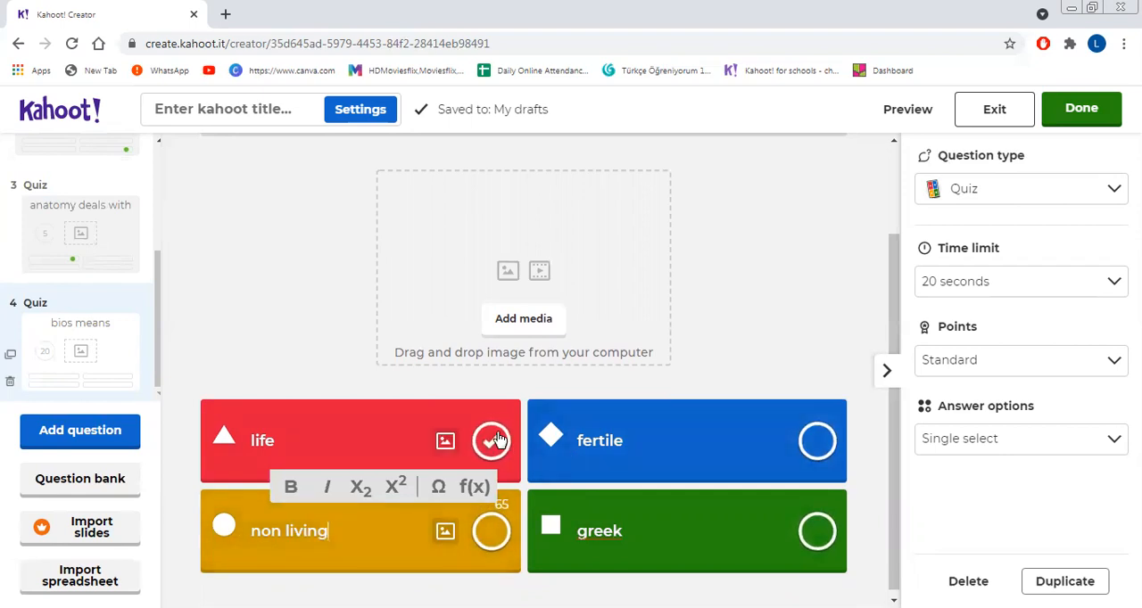
{"action": "left_click", "coordinate": [498, 440]}
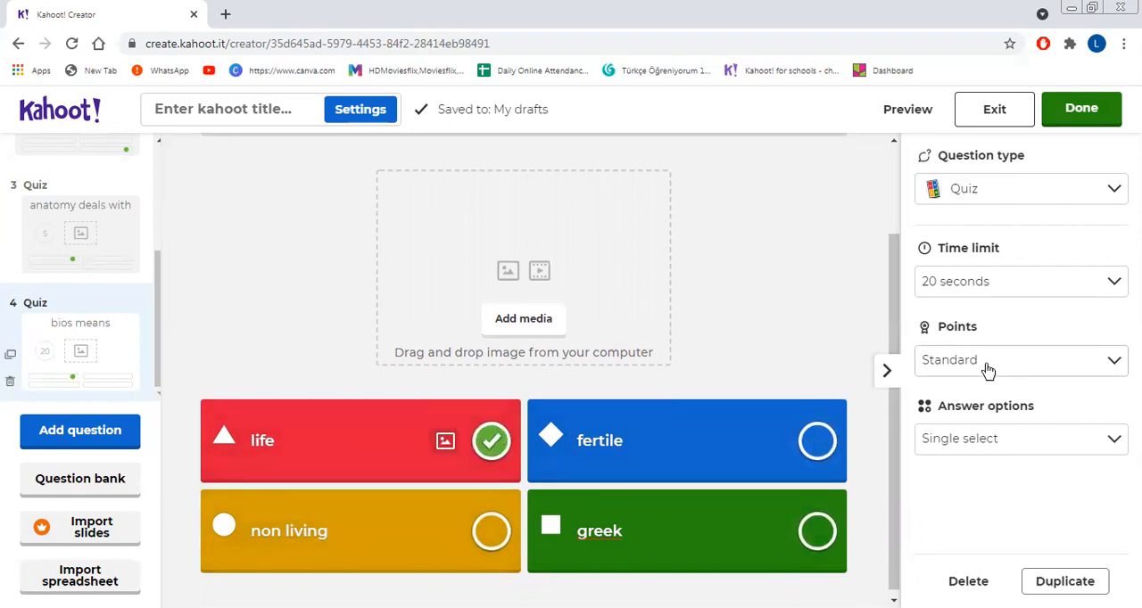
Step: Set the fourth question's time limit to 30 seconds, keeping Single select answers and Standard points
{"action": "left_click", "coordinate": [997, 284]}
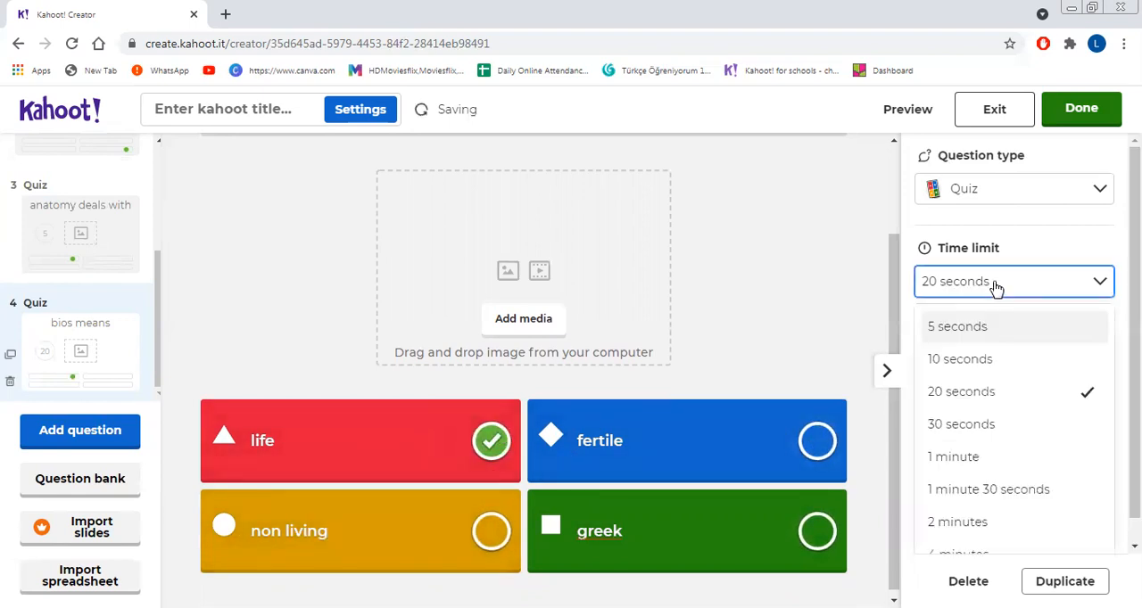
{"action": "left_click", "coordinate": [987, 427]}
{"action": "left_click", "coordinate": [1006, 446]}
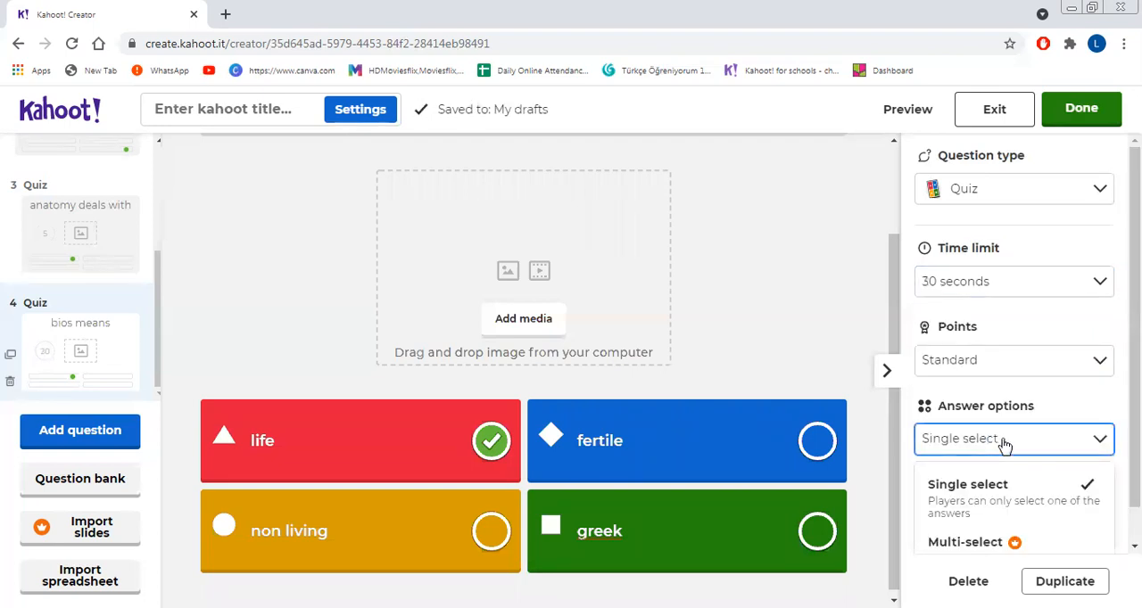
{"action": "left_click", "coordinate": [1006, 366]}
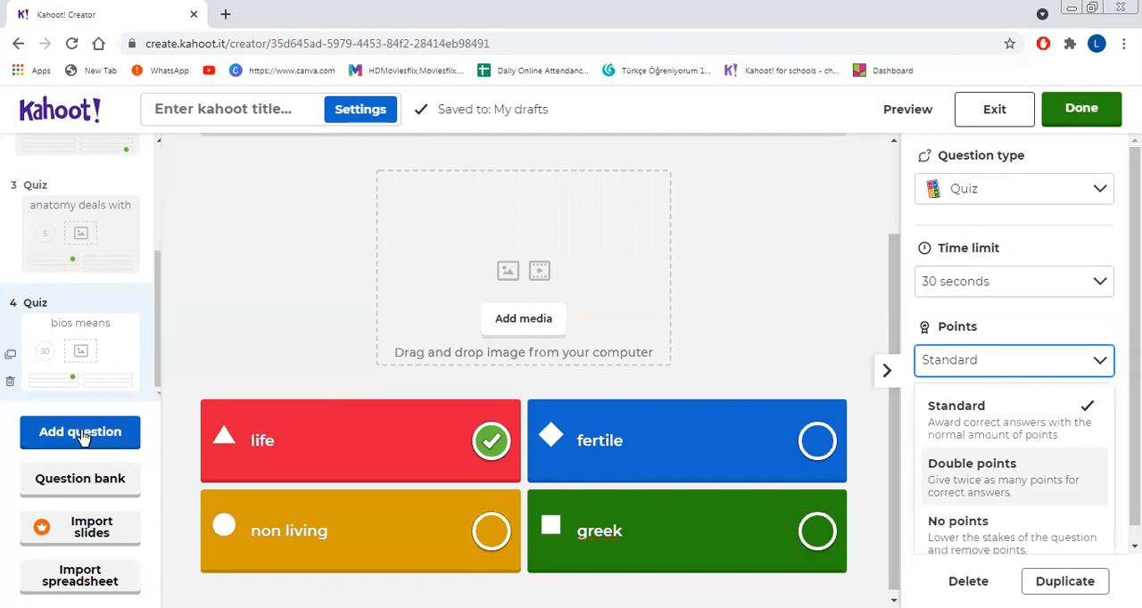
Step: Add the winding mountain road picture from the image library to the fourth question
{"action": "left_click", "coordinate": [504, 326]}
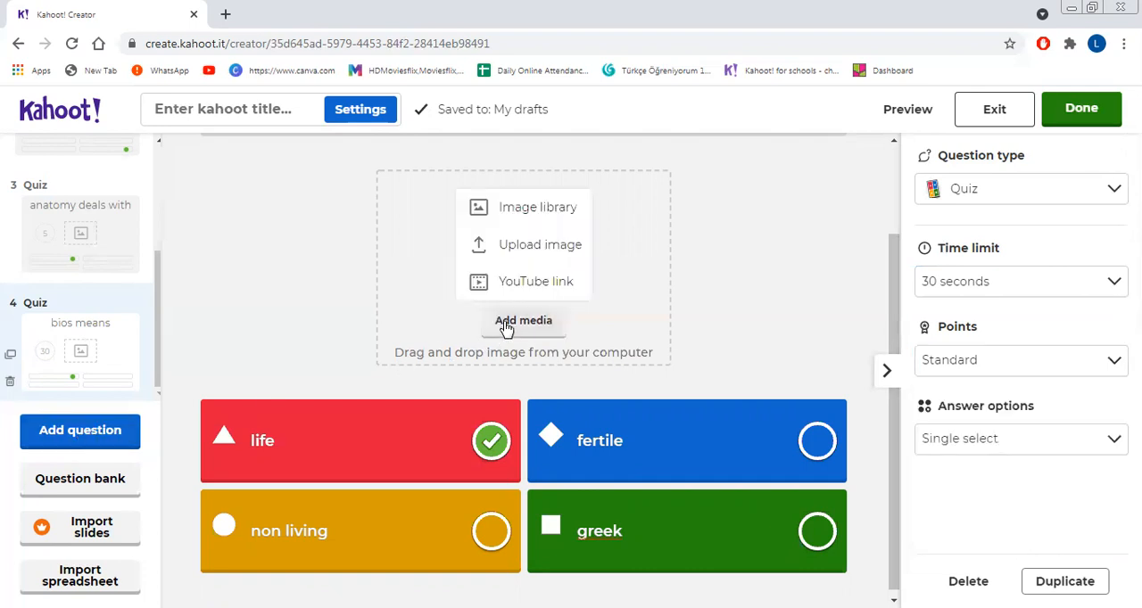
{"action": "left_click", "coordinate": [539, 211]}
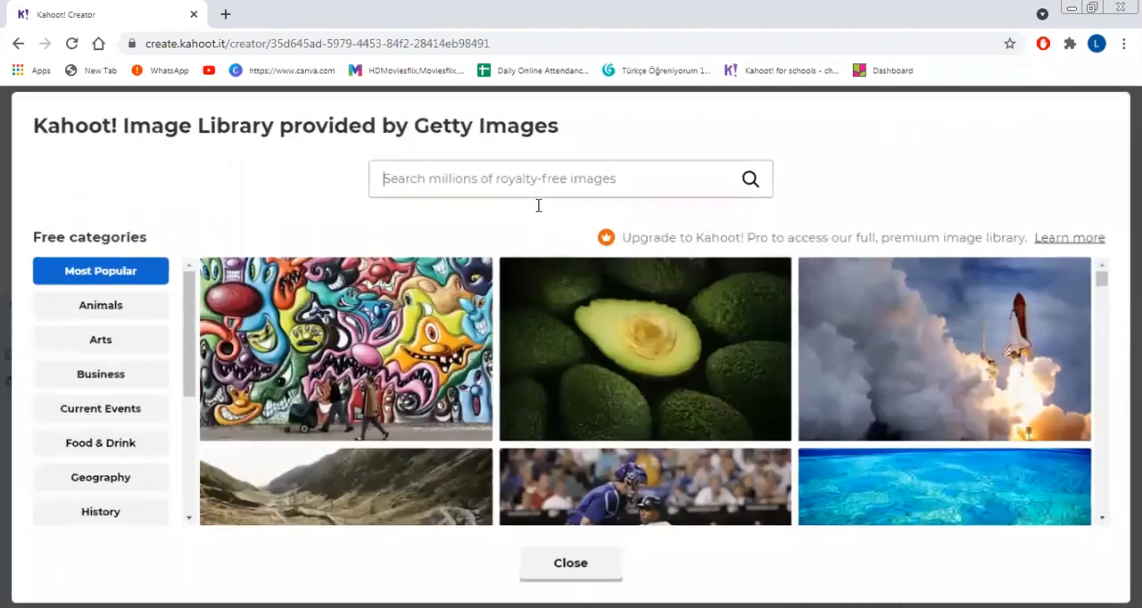
{"action": "left_click", "coordinate": [339, 486]}
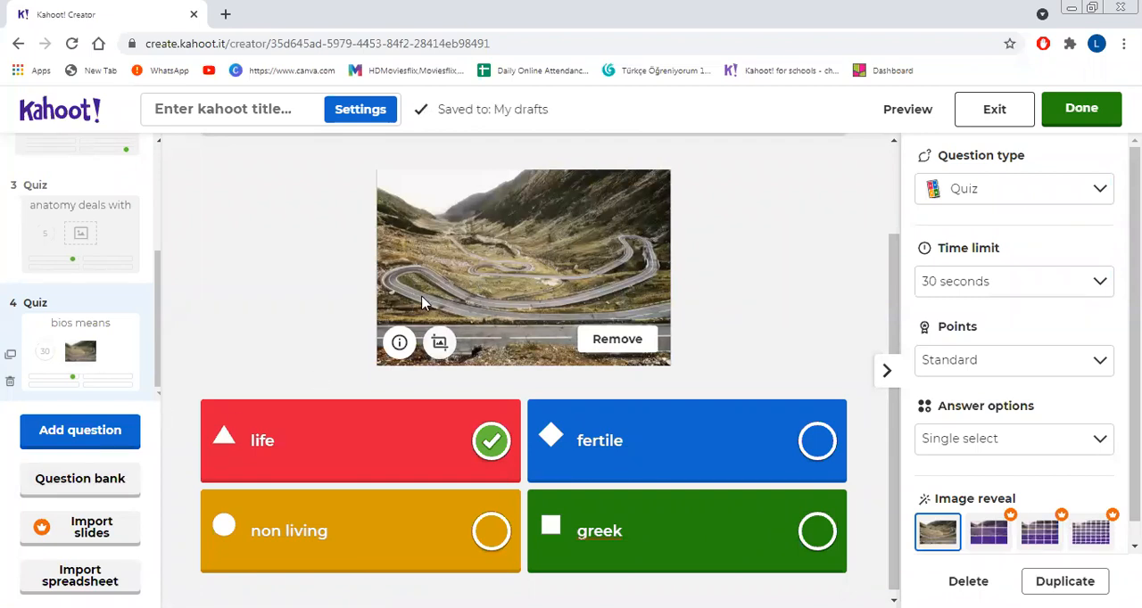
Step: Add a fifth question of the Quiz type with the text "which of following is not inter disciplinary science"
{"action": "left_click", "coordinate": [77, 434]}
{"action": "left_click", "coordinate": [275, 259]}
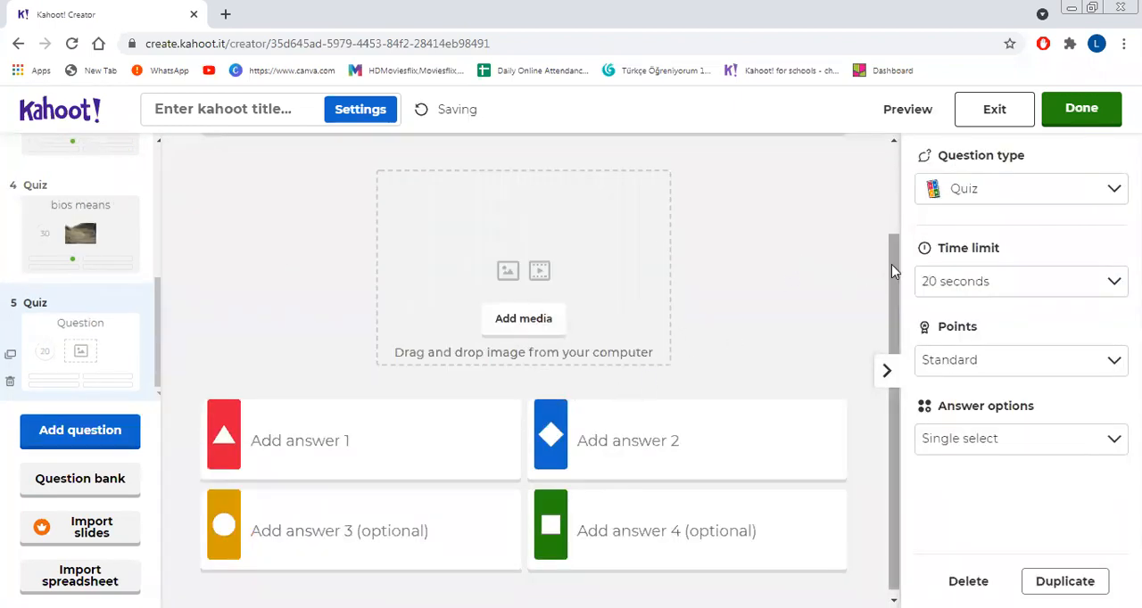
{"action": "scroll", "coordinate": [892, 264], "scroll_direction": "up", "scroll_amount": 1}
{"action": "left_click", "coordinate": [660, 203]}
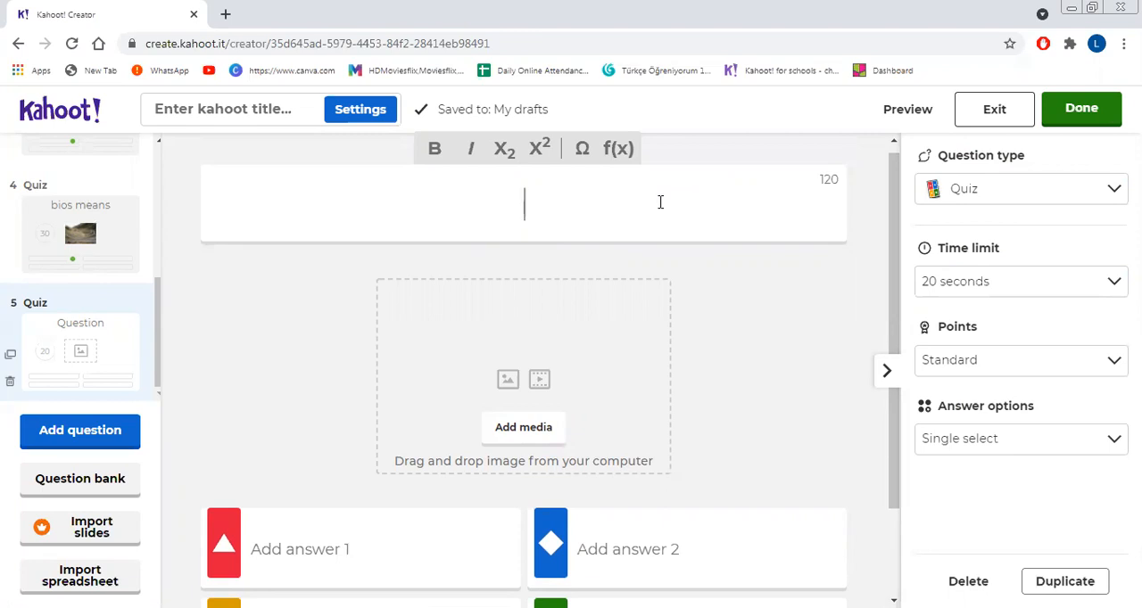
{"action": "type", "text": "which of followi"}
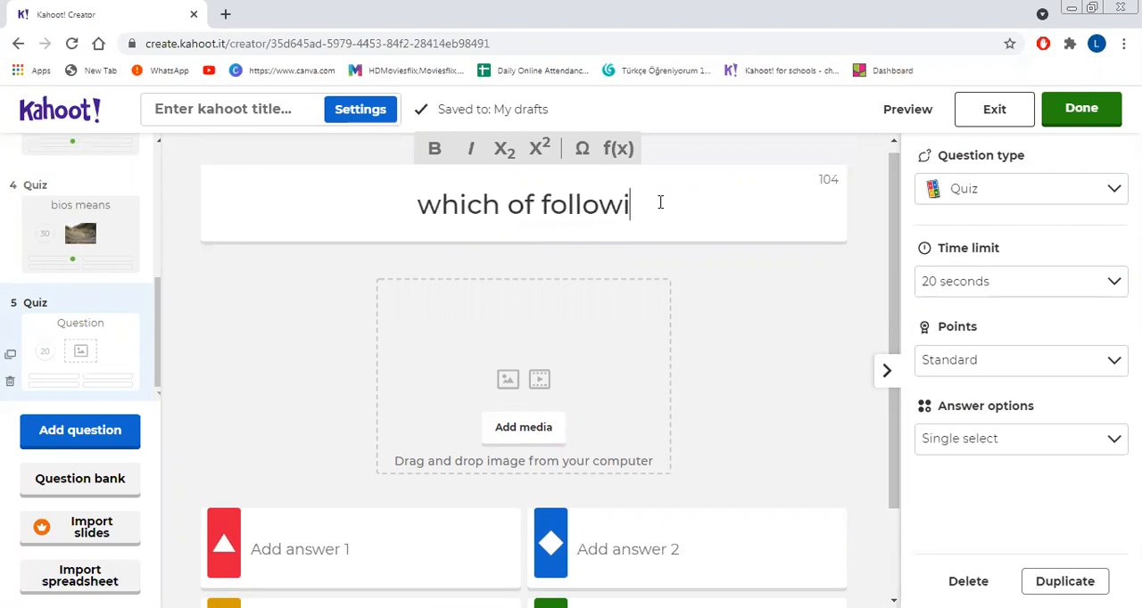
{"action": "type", "text": "ng is not inter disciplinary sc"}
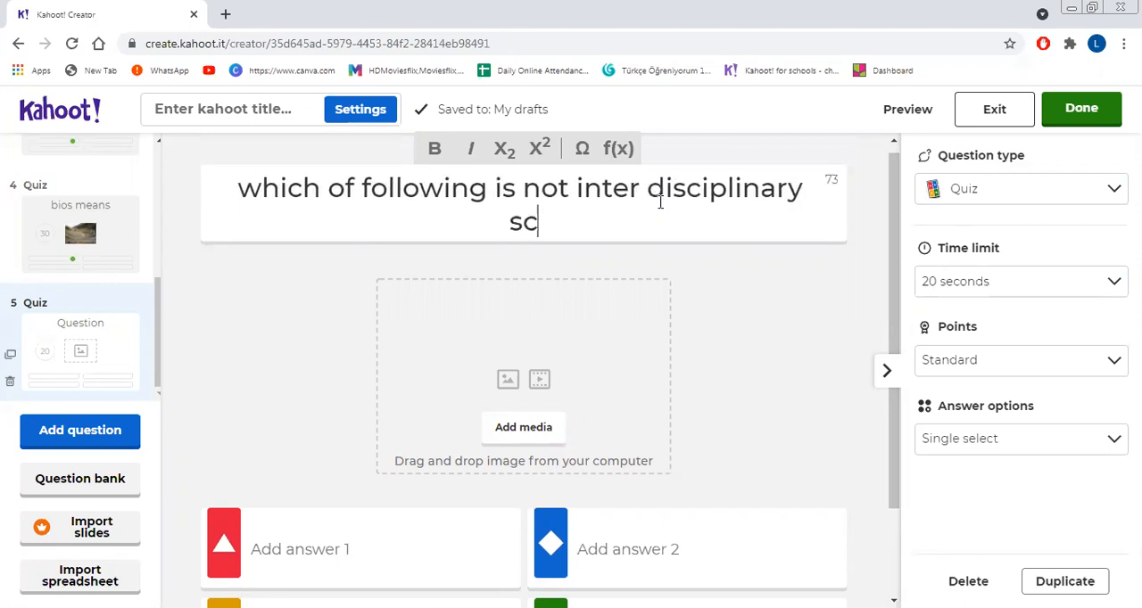
{"action": "type", "text": "ience"}
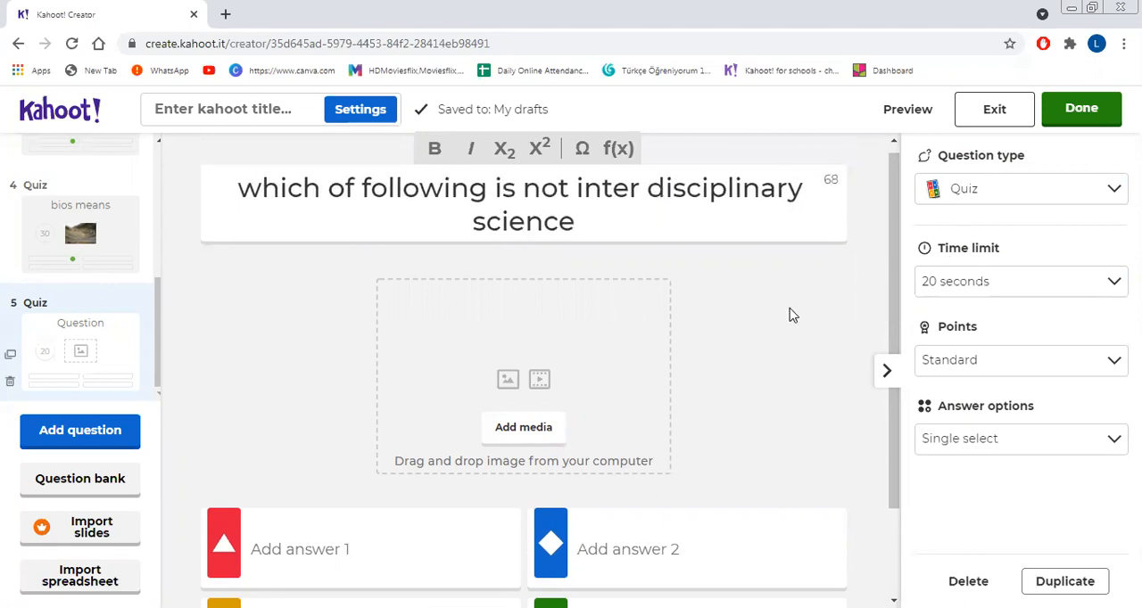
Step: Add the image library picture of two uniformed soldiers, one with binoculars, to the fifth question
{"action": "left_click", "coordinate": [547, 432]}
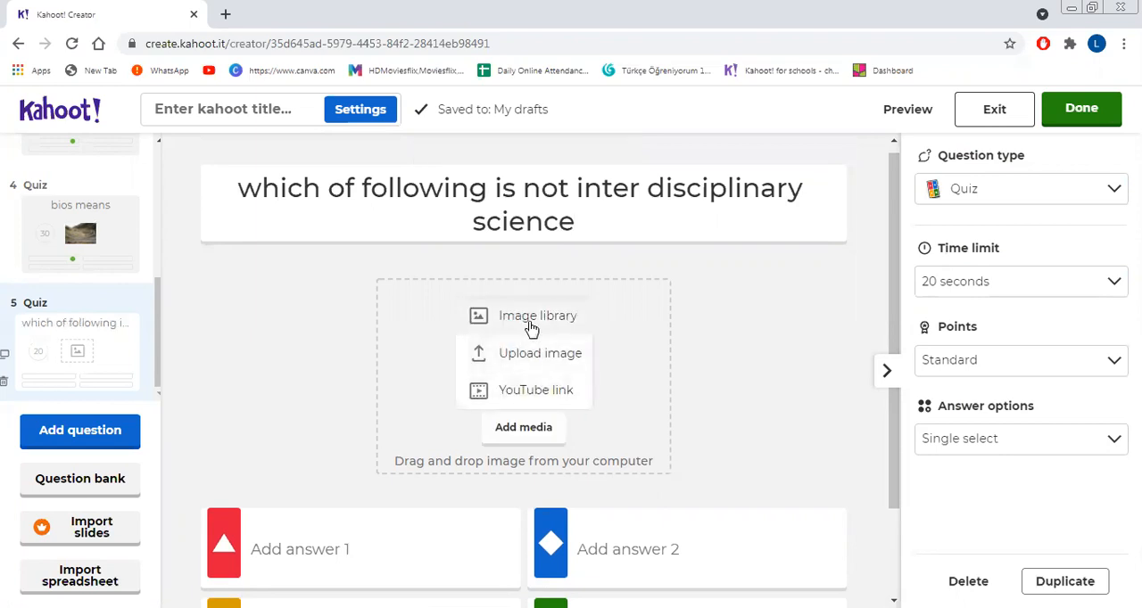
{"action": "left_click", "coordinate": [532, 321]}
{"action": "left_click_drag", "start_coordinate": [1090, 281], "coordinate": [1090, 301]}
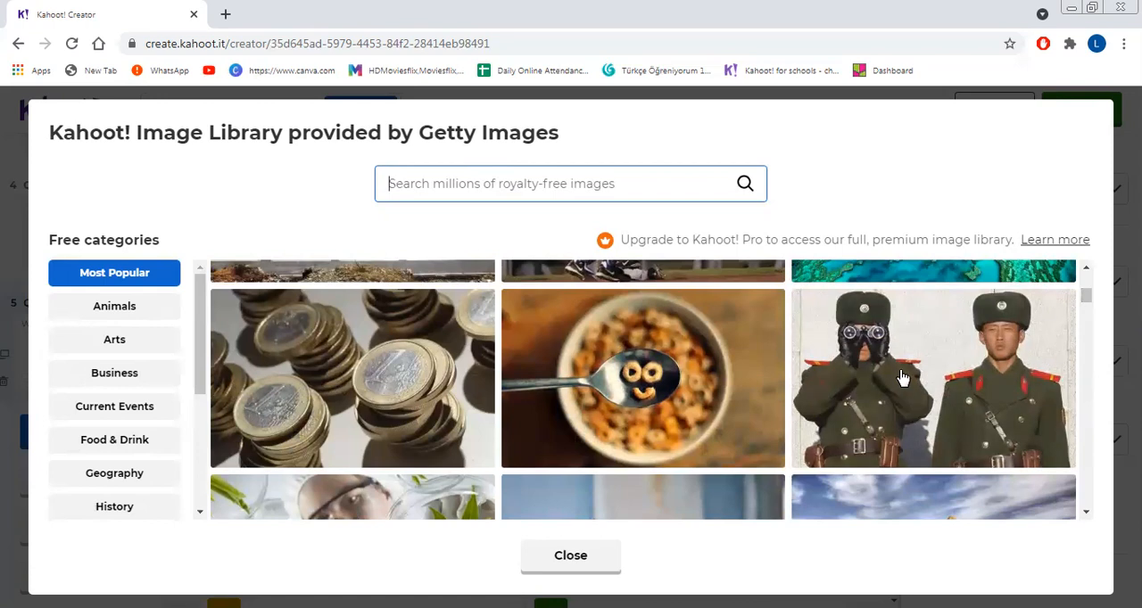
{"action": "left_click", "coordinate": [928, 366]}
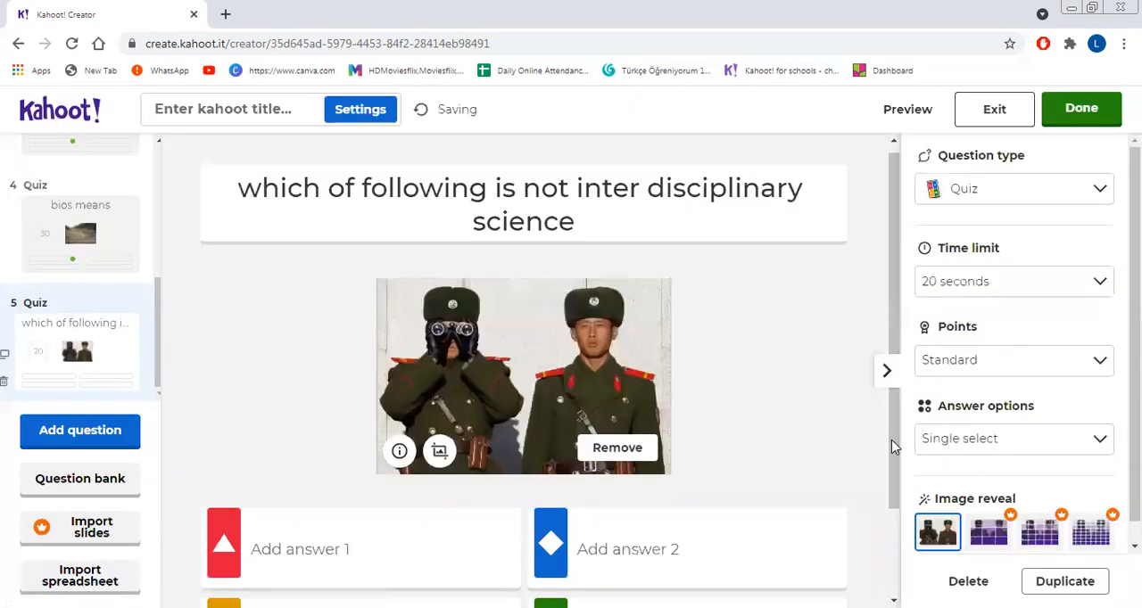
Step: Fill in the fifth question's answer 1 with "biophysics", answer 3 with "biometry" and answer 2 with "biochemistry"
{"action": "left_click_drag", "start_coordinate": [891, 463], "coordinate": [884, 566]}
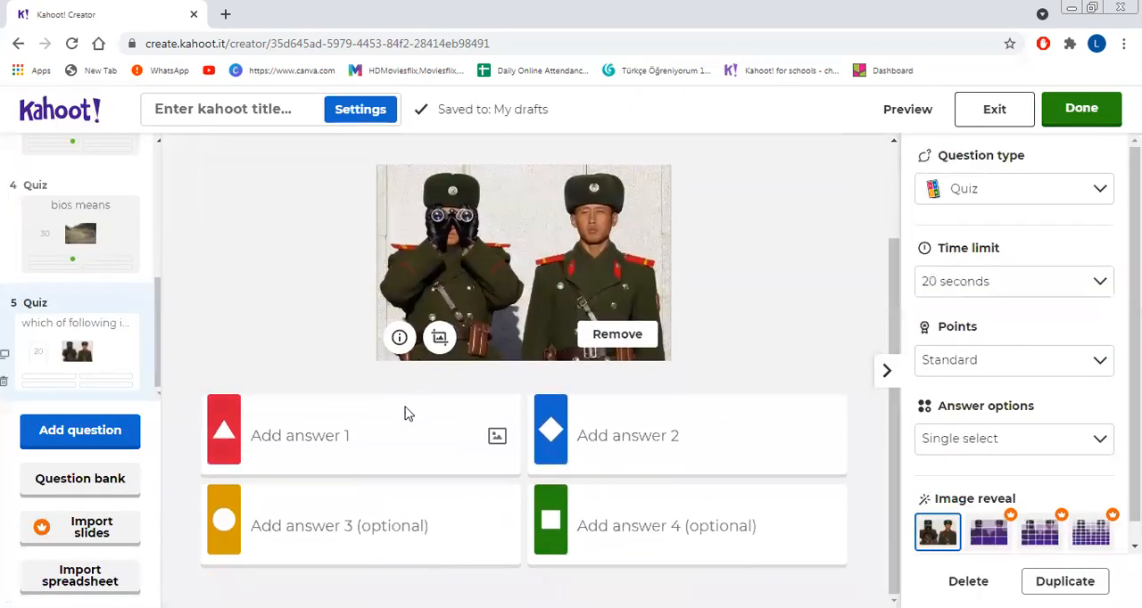
{"action": "left_click", "coordinate": [383, 432]}
{"action": "type", "text": "bio"}
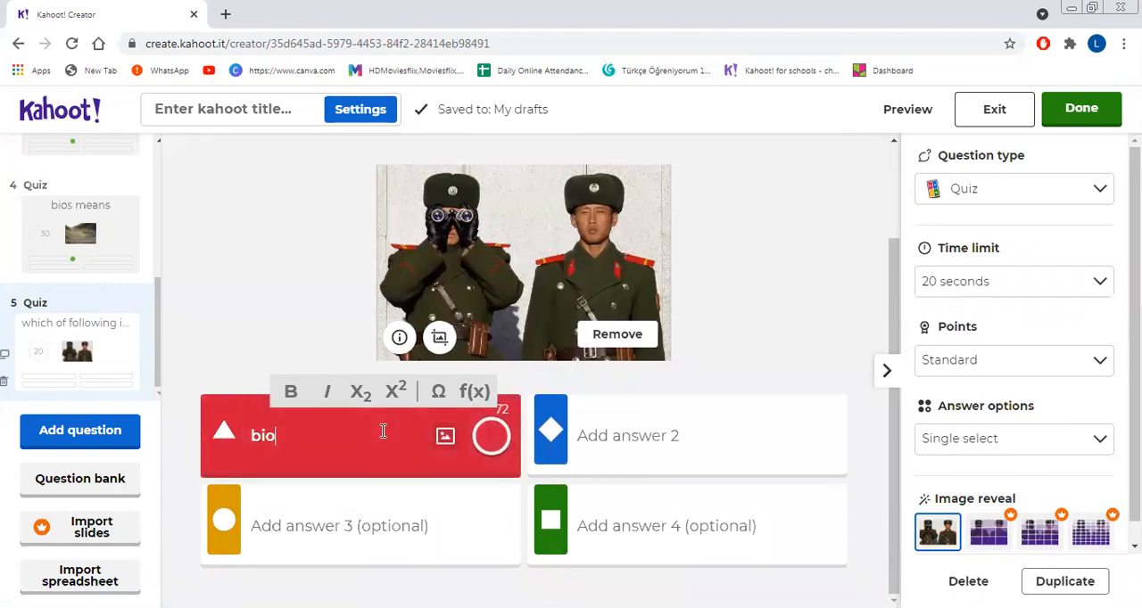
{"action": "type", "text": "physics"}
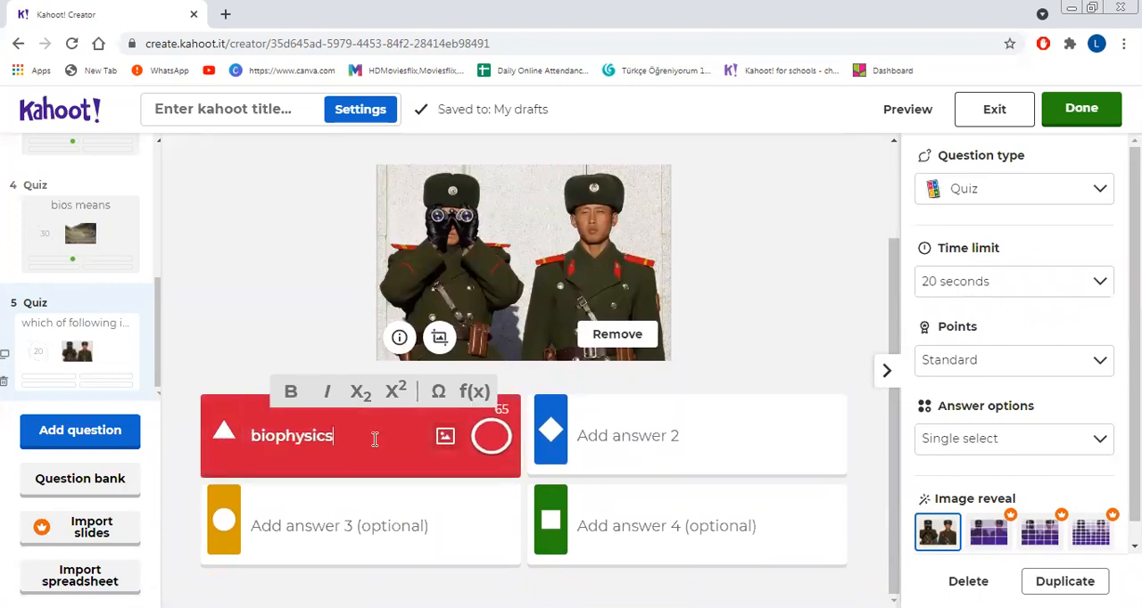
{"action": "left_click", "coordinate": [325, 529]}
{"action": "type", "text": "biometry"}
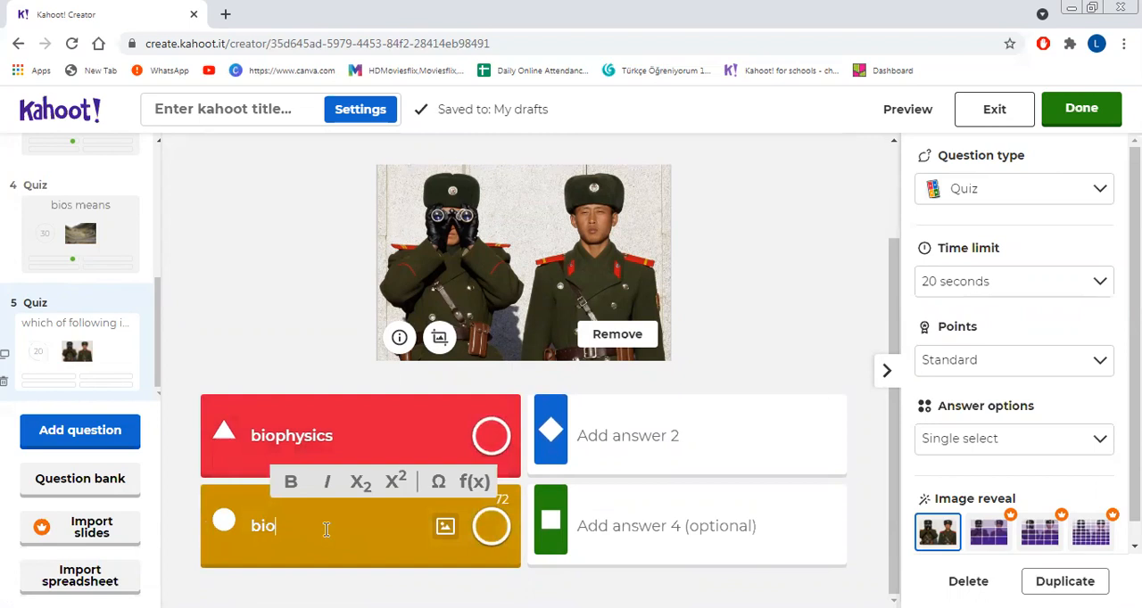
{"action": "left_click", "coordinate": [597, 430]}
{"action": "type", "text": "bi"}
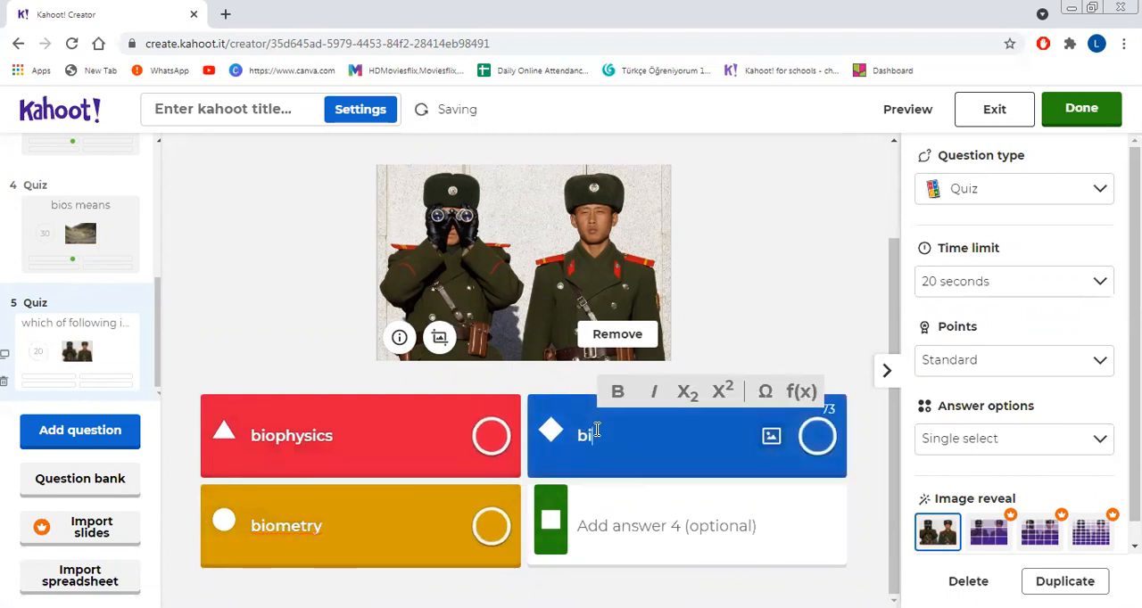
{"action": "key", "text": "BackSpace"}
{"action": "type", "text": "chemistry"}
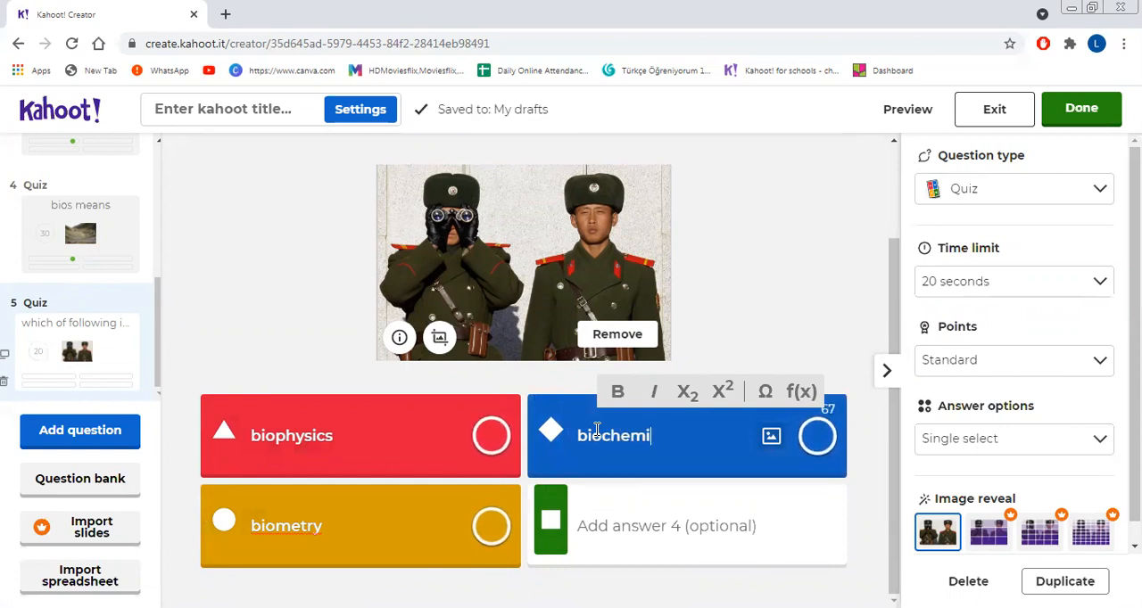
Step: Enter "botany" as answer 4 of the fifth question and mark it as the correct answer
{"action": "left_click", "coordinate": [605, 531]}
{"action": "type", "text": "b"}
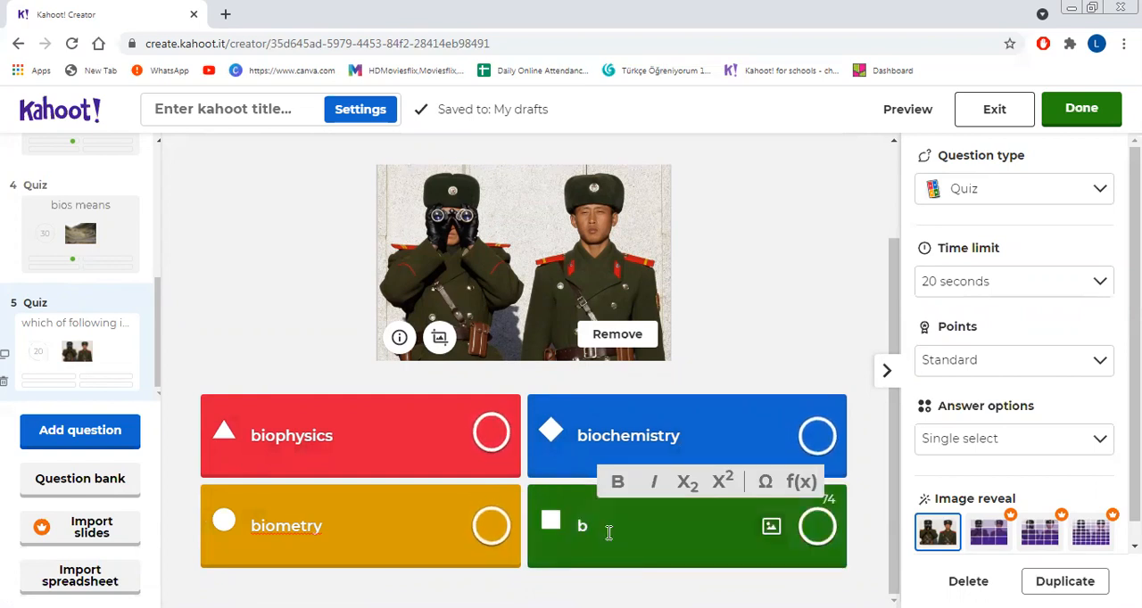
{"action": "type", "text": "otany"}
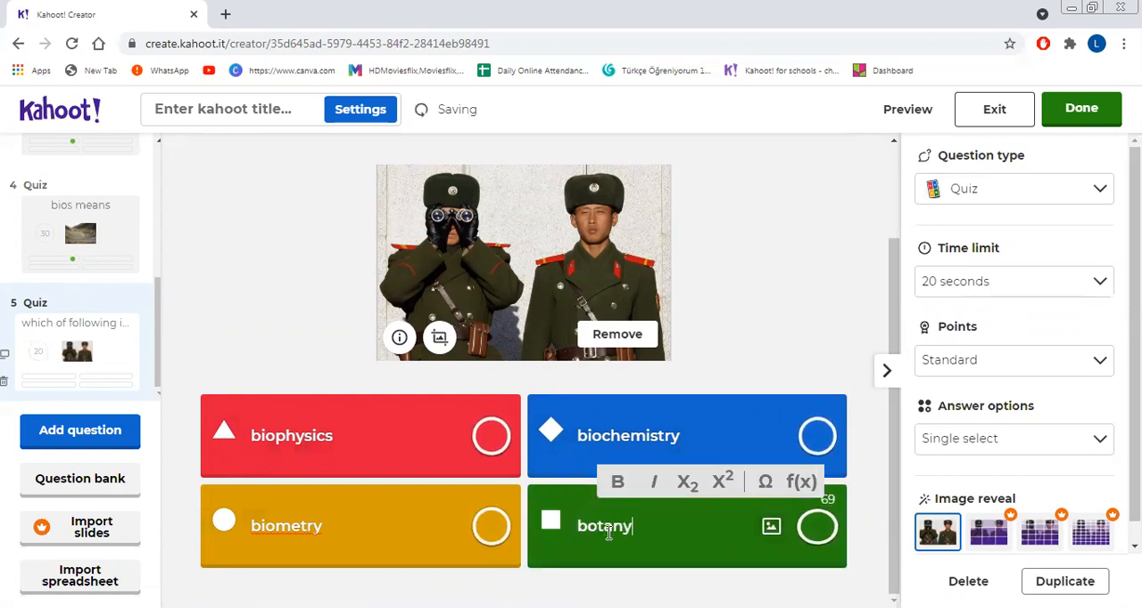
{"action": "left_click", "coordinate": [819, 528]}
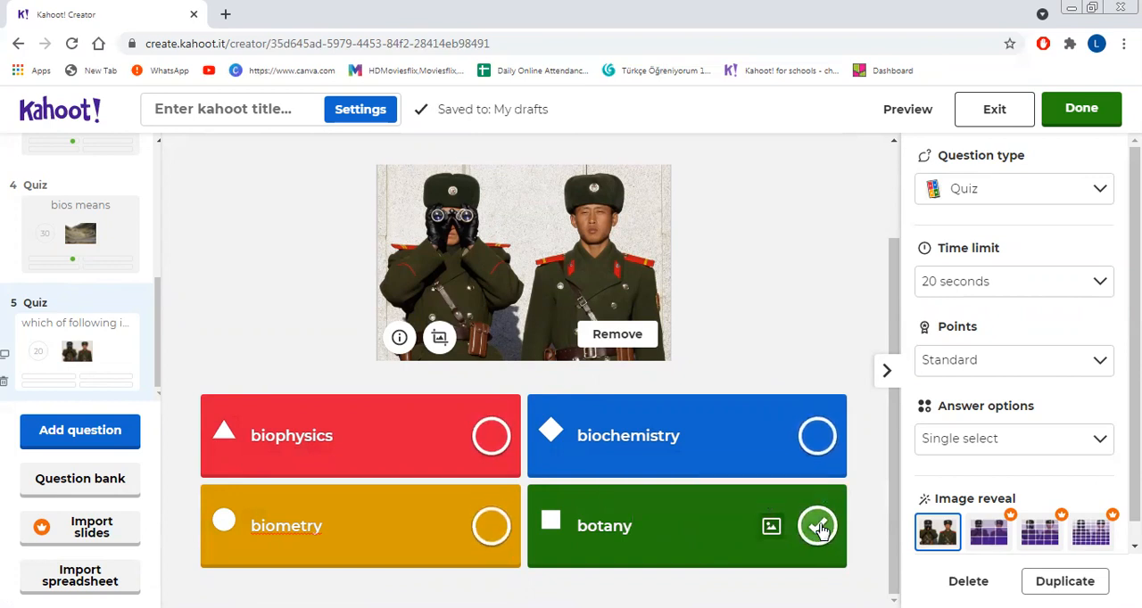
Step: Set the fifth question's time limit to 5 seconds and its points to Double points
{"action": "left_click", "coordinate": [1015, 295]}
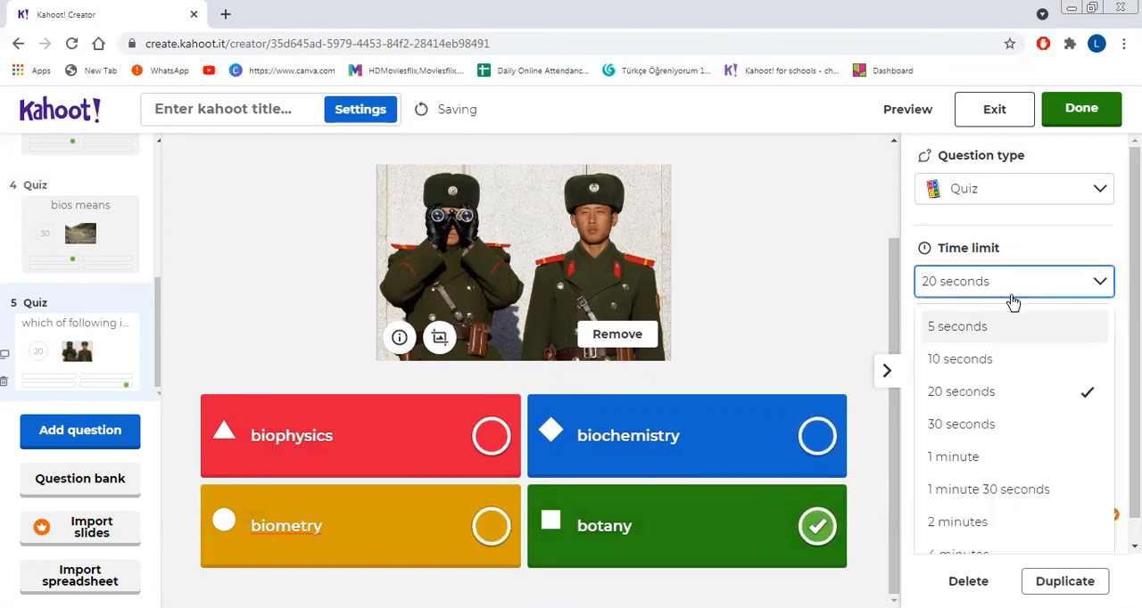
{"action": "left_click", "coordinate": [992, 332]}
{"action": "left_click", "coordinate": [987, 366]}
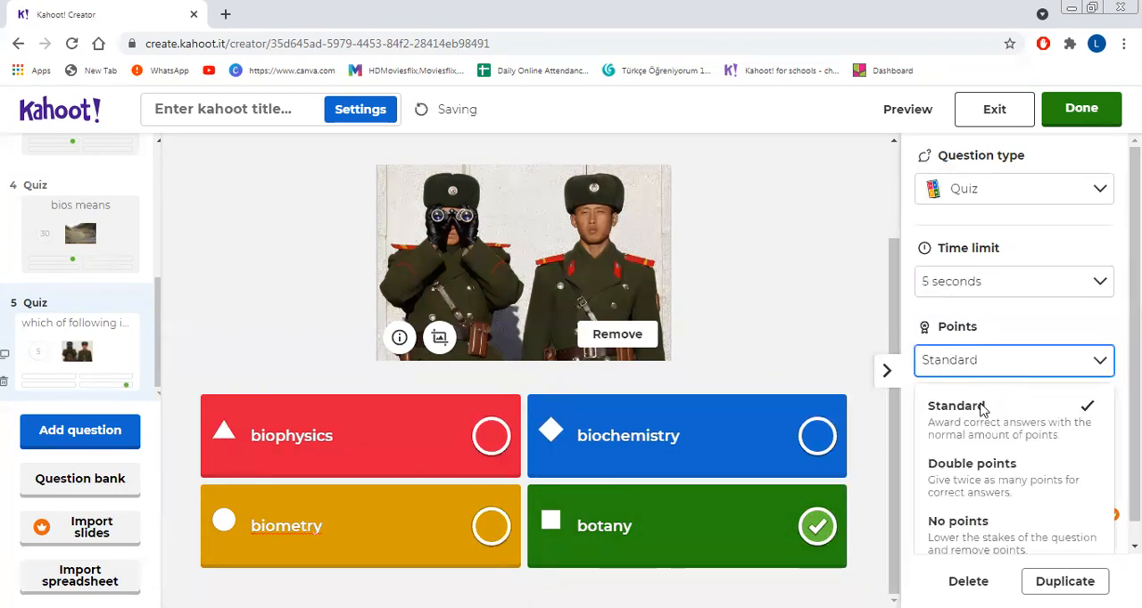
{"action": "left_click", "coordinate": [949, 367]}
{"action": "left_click", "coordinate": [953, 365]}
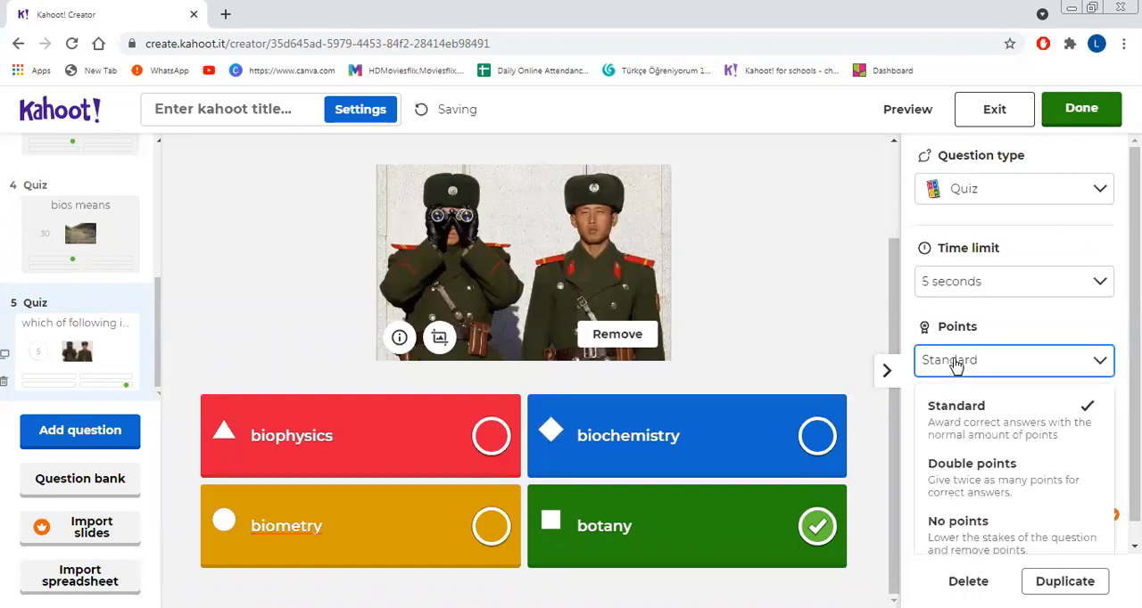
{"action": "left_click", "coordinate": [959, 473]}
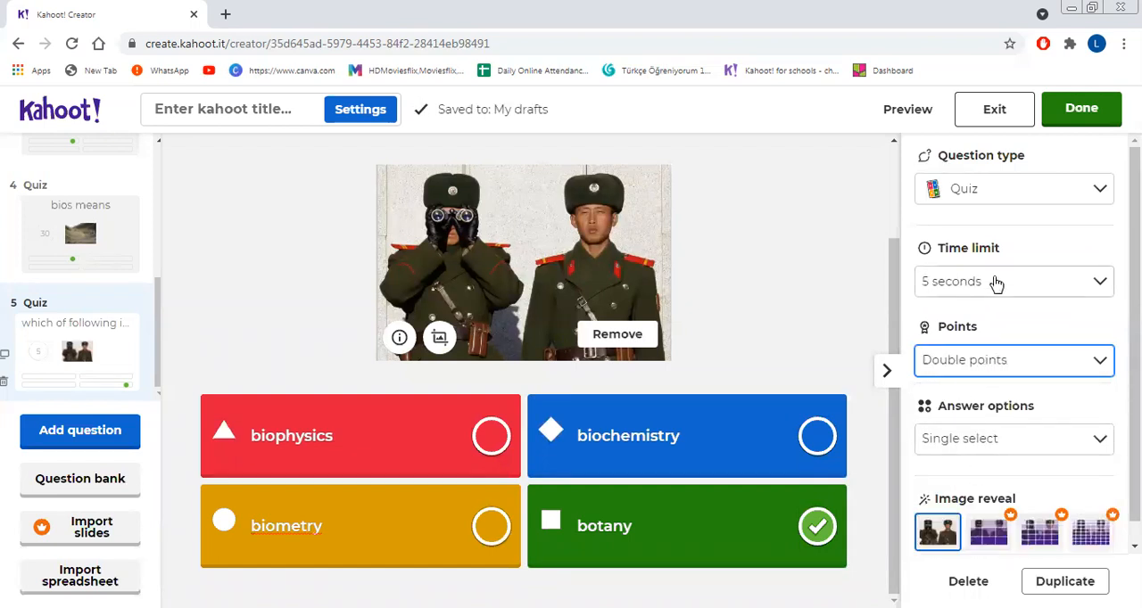
Step: Finish the kahoot and give it the title "Branches of biology", leaving the description empty
{"action": "left_click", "coordinate": [1077, 108]}
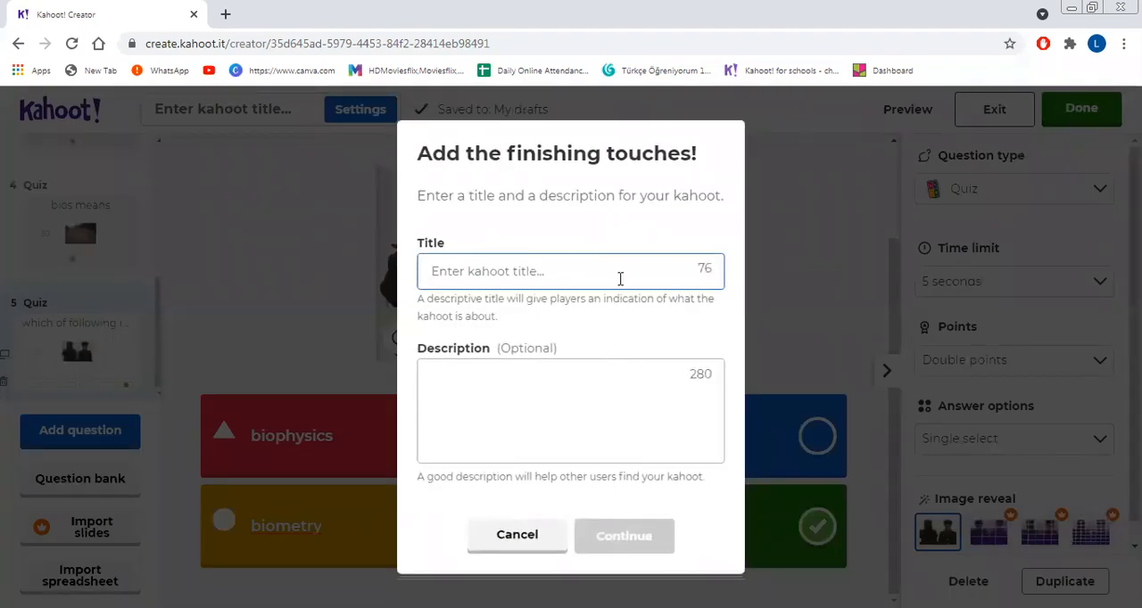
{"action": "type", "text": "B"}
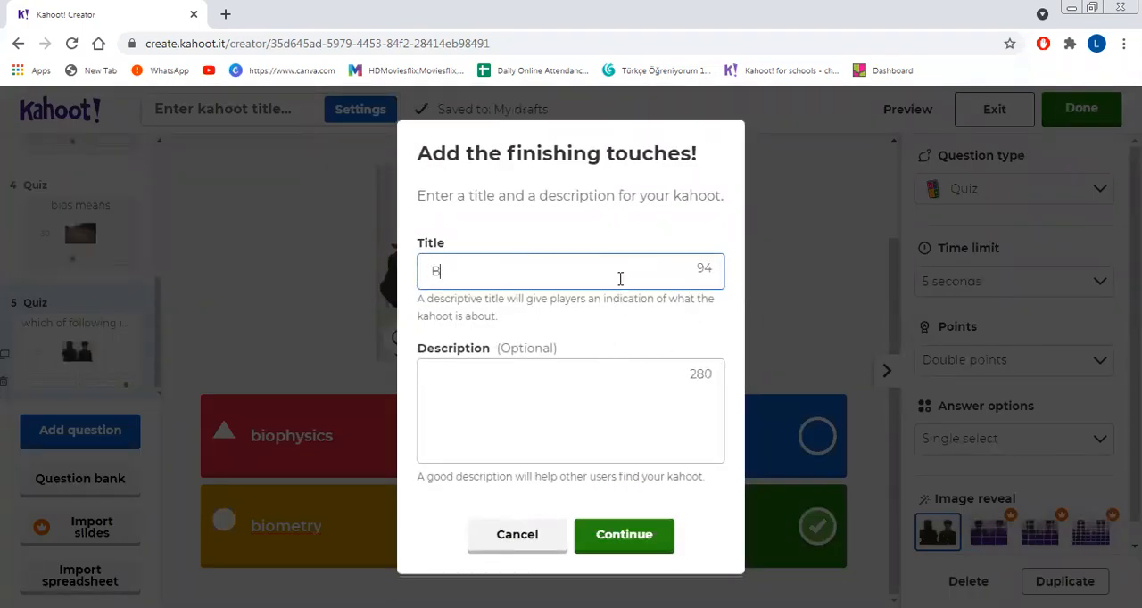
{"action": "type", "text": "ranches of biology"}
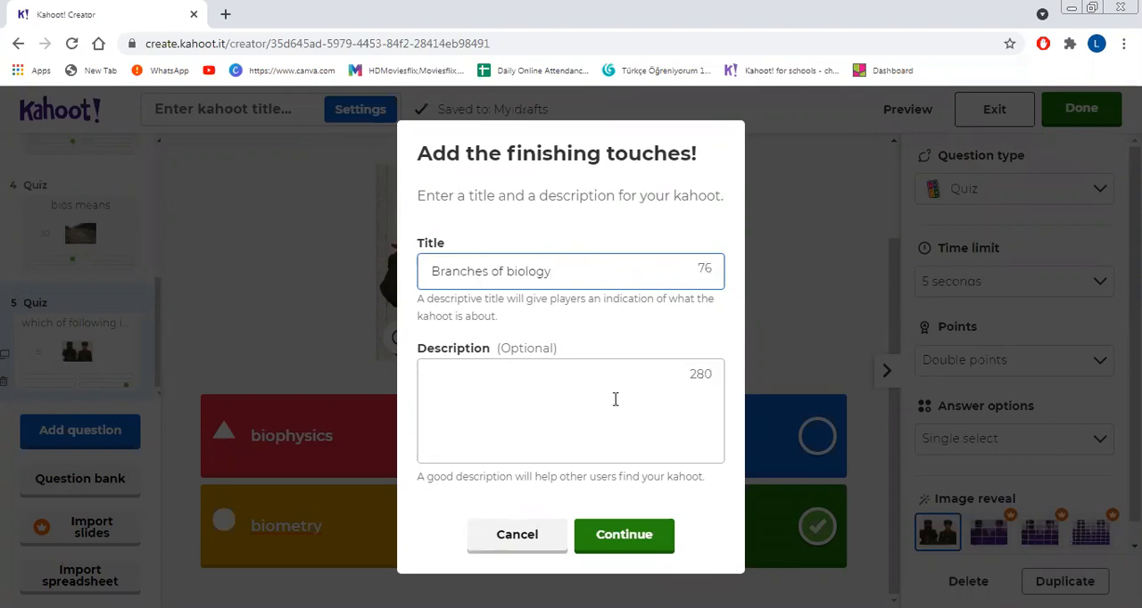
{"action": "left_click", "coordinate": [612, 537]}
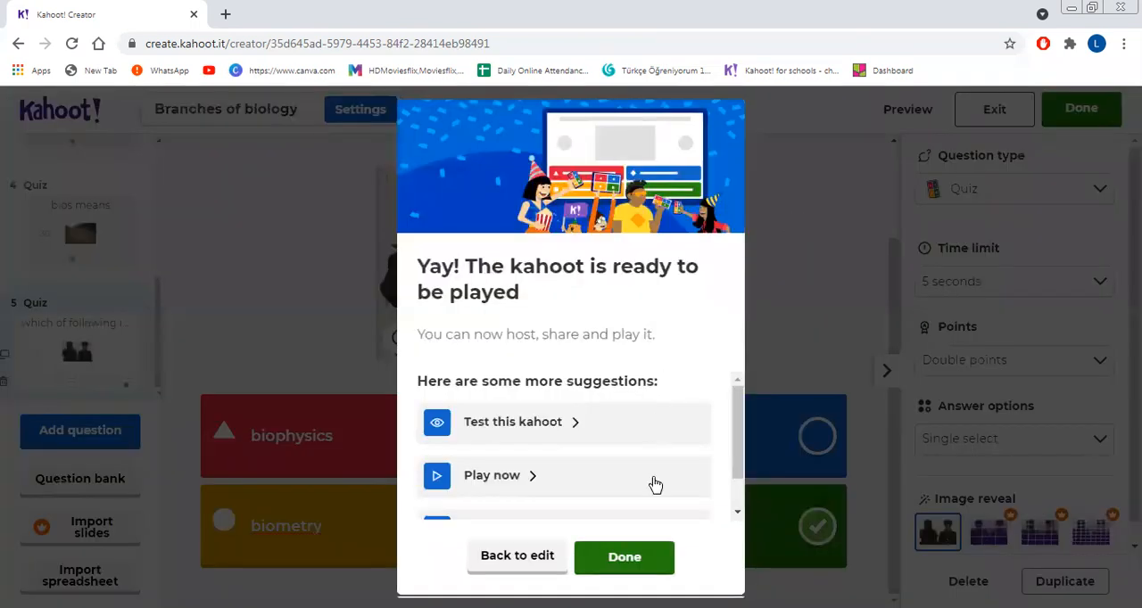
Step: Look over the suggestions for the finished kahoot and its available ways to play, and return to the editor
{"action": "scroll", "coordinate": [728, 464], "scroll_direction": "down", "scroll_amount": 2}
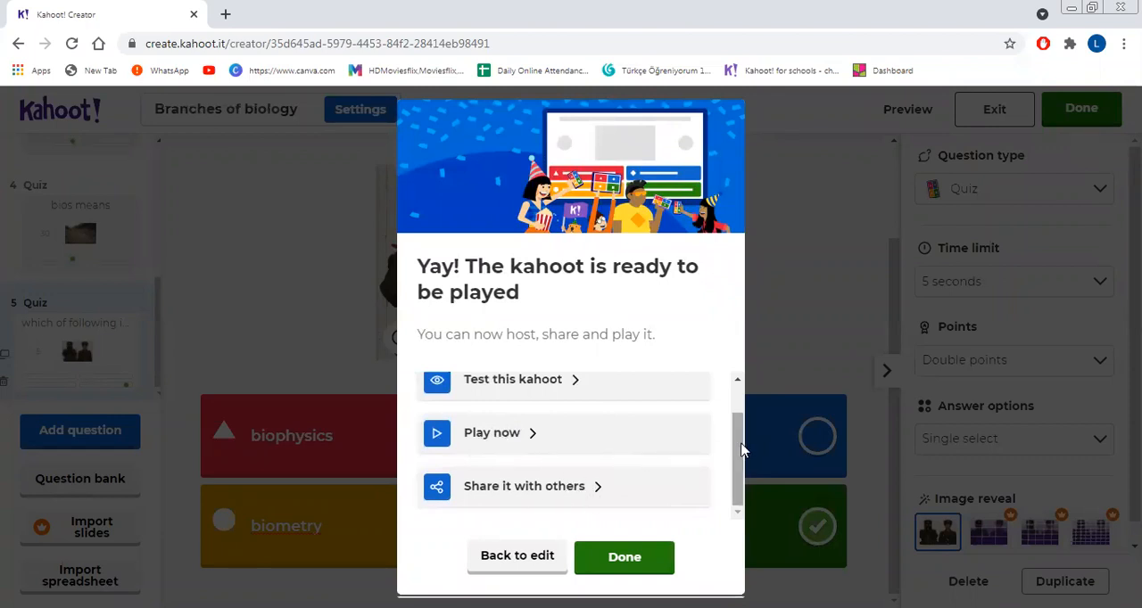
{"action": "scroll", "coordinate": [741, 455], "scroll_direction": "up", "scroll_amount": 1}
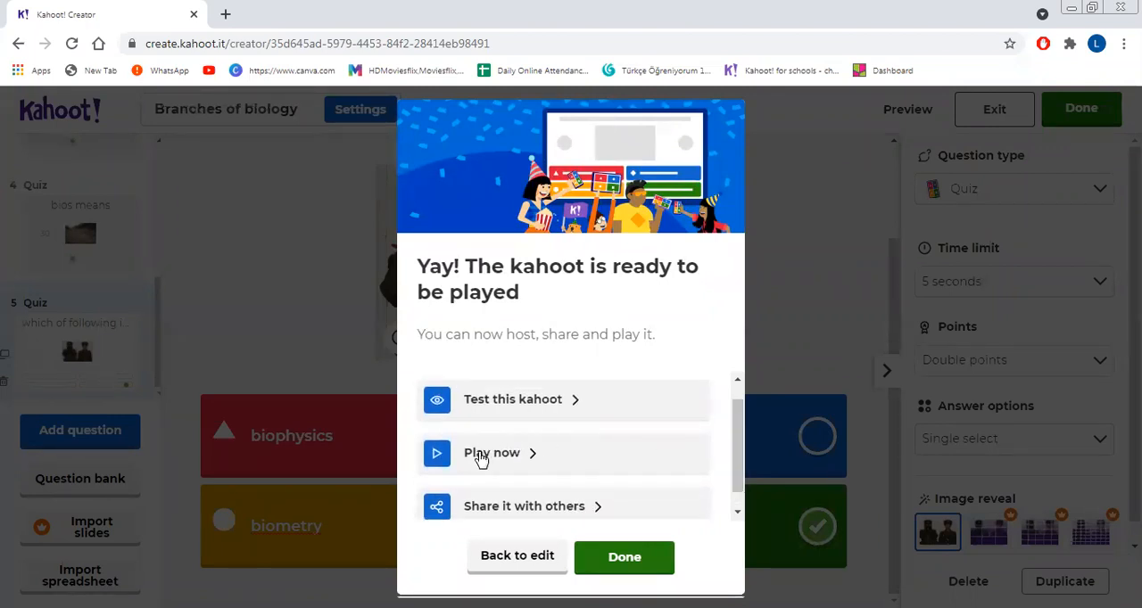
{"action": "left_click", "coordinate": [480, 455]}
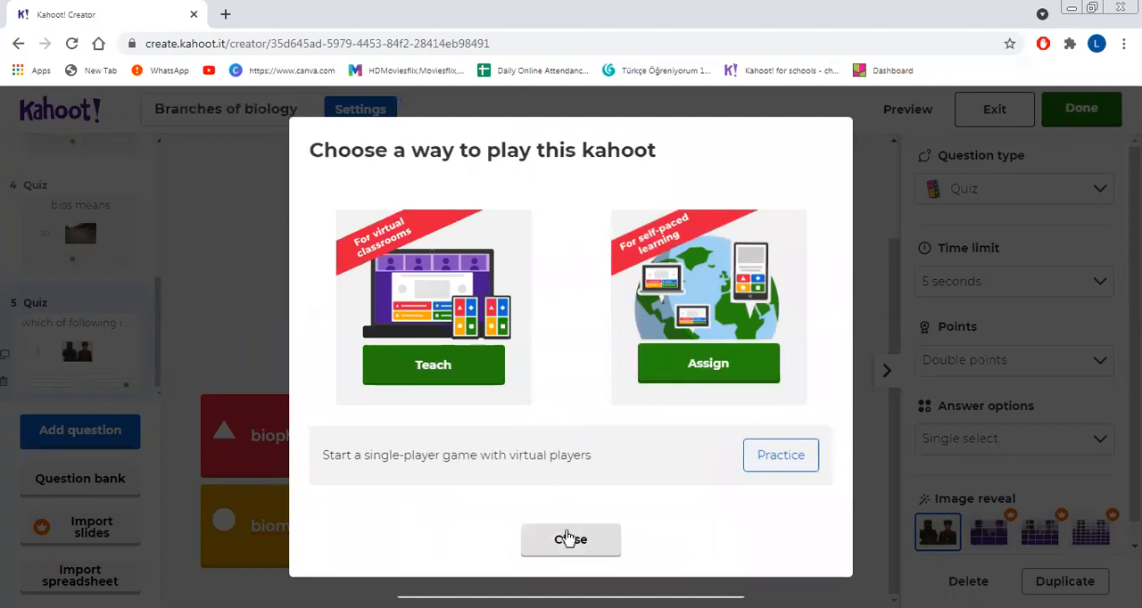
{"action": "left_click", "coordinate": [567, 538]}
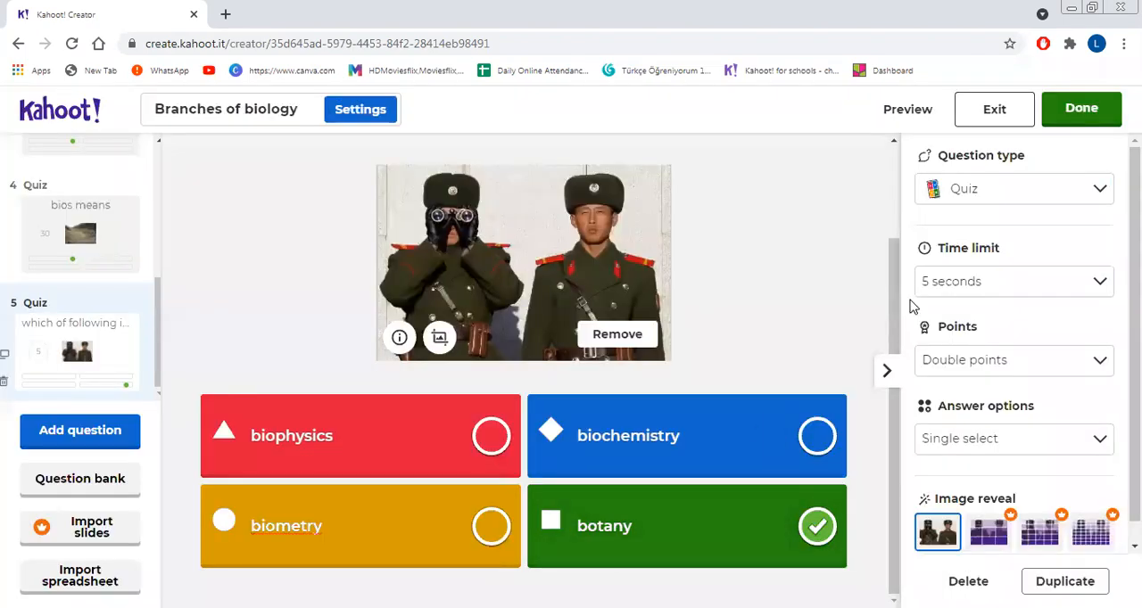
Step: Launch a test of the finished kahoot and host it in Classic player vs player mode
{"action": "left_click", "coordinate": [1082, 108]}
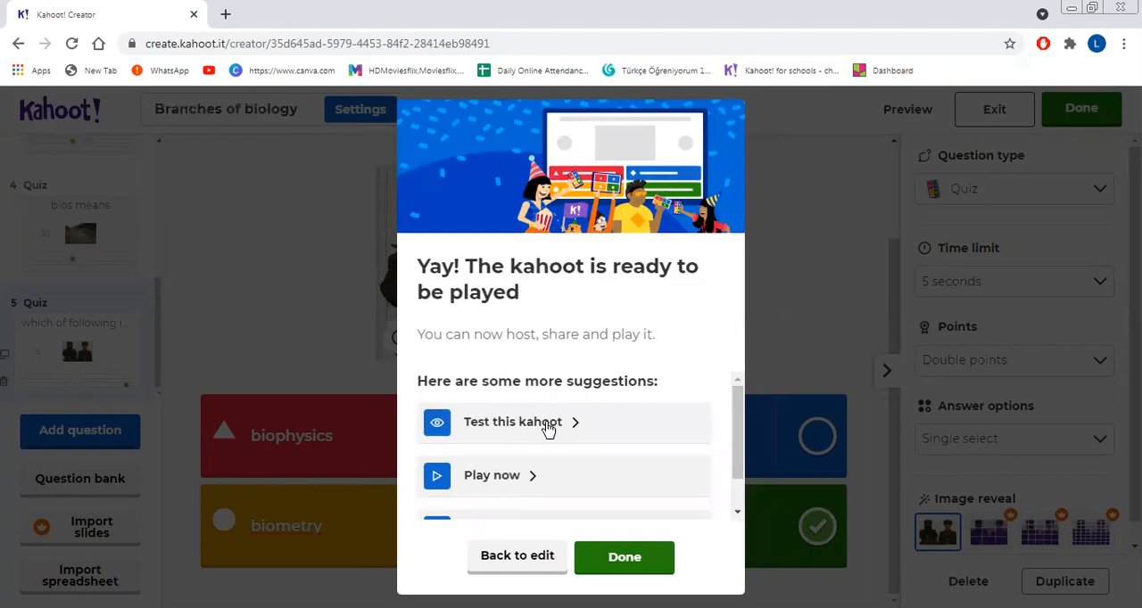
{"action": "left_click", "coordinate": [548, 429]}
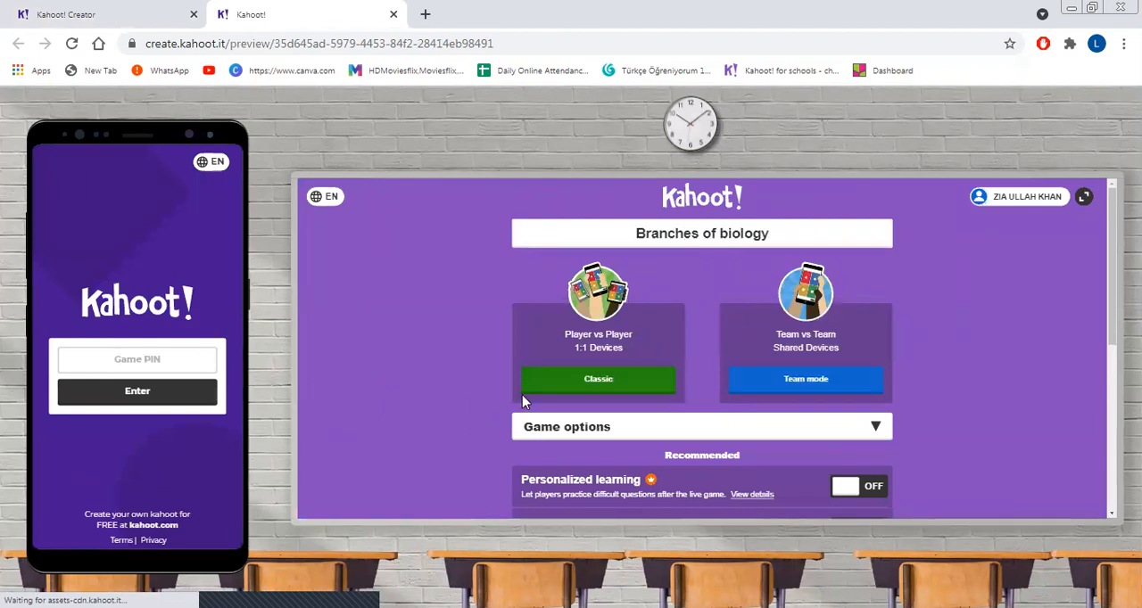
{"action": "left_click_drag", "start_coordinate": [1111, 325], "coordinate": [1110, 461]}
{"action": "scroll", "coordinate": [702, 348], "scroll_direction": "up", "scroll_amount": 4}
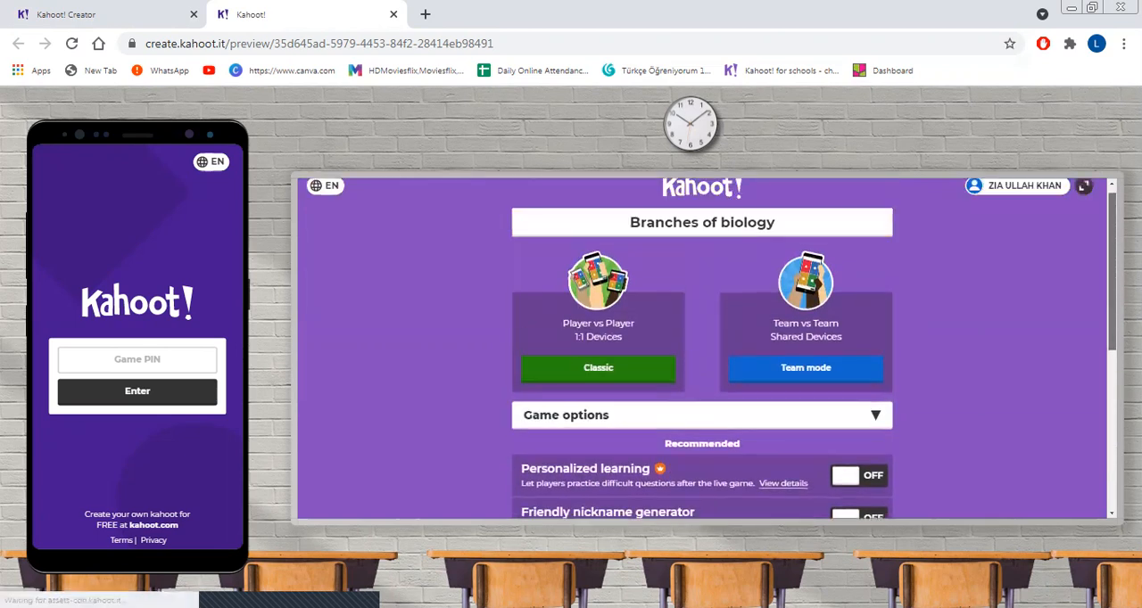
{"action": "left_click", "coordinate": [614, 385]}
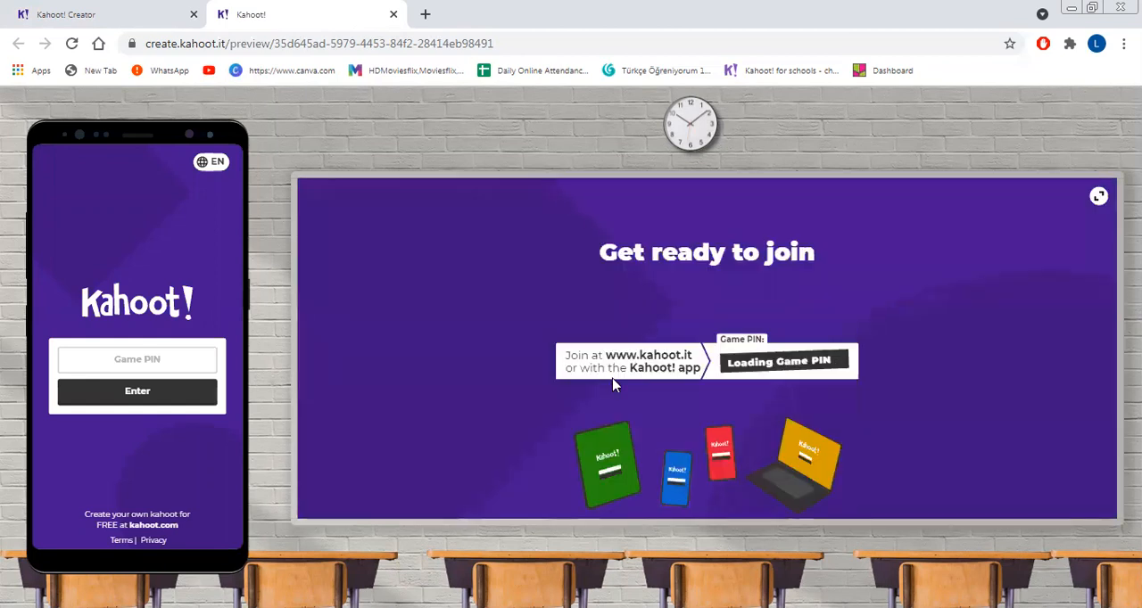
Step: Join the test game on the simulated phone by entering the displayed game PIN and the player's nickname
{"action": "left_click_drag", "start_coordinate": [611, 384], "coordinate": [557, 384]}
{"action": "left_click", "coordinate": [422, 374]}
{"action": "left_click", "coordinate": [204, 363]}
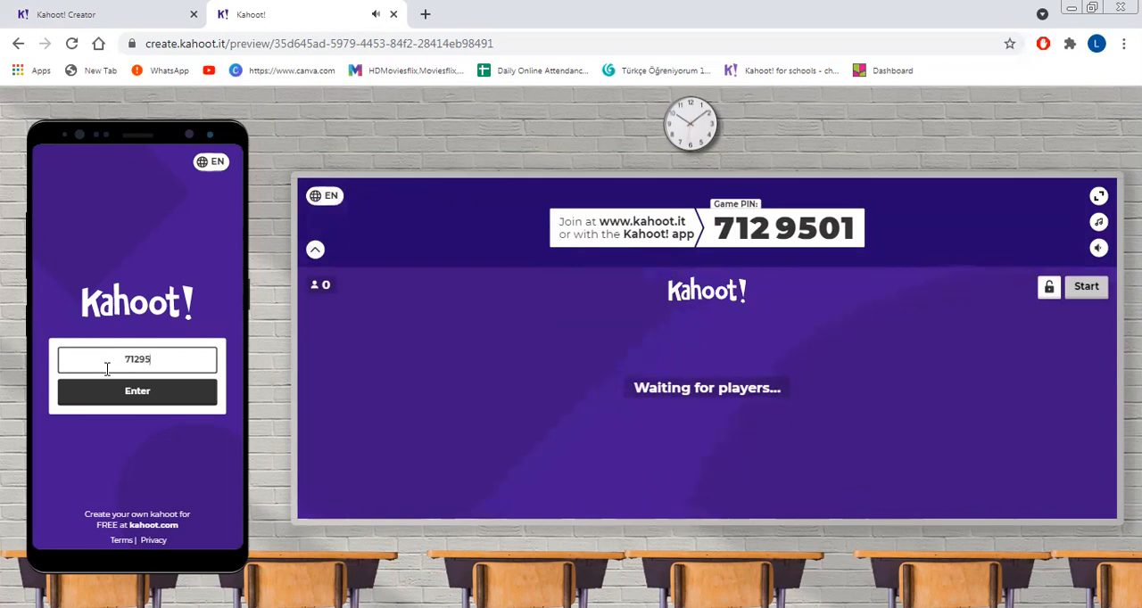
{"action": "left_click", "coordinate": [127, 394]}
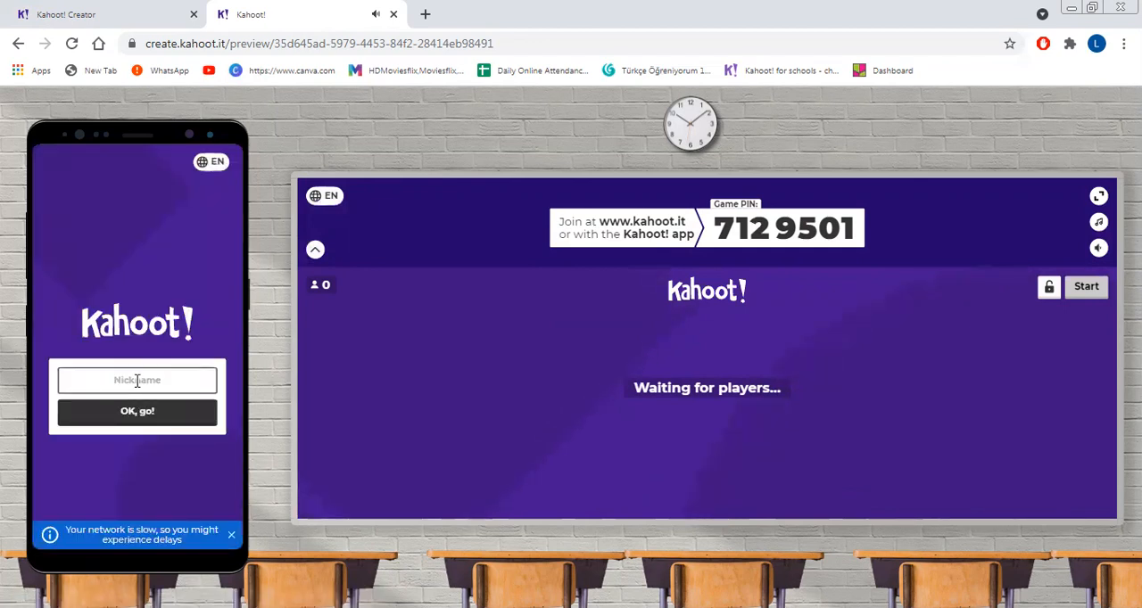
{"action": "left_click", "coordinate": [137, 380]}
{"action": "type", "text": "khan"}
{"action": "left_click", "coordinate": [137, 411]}
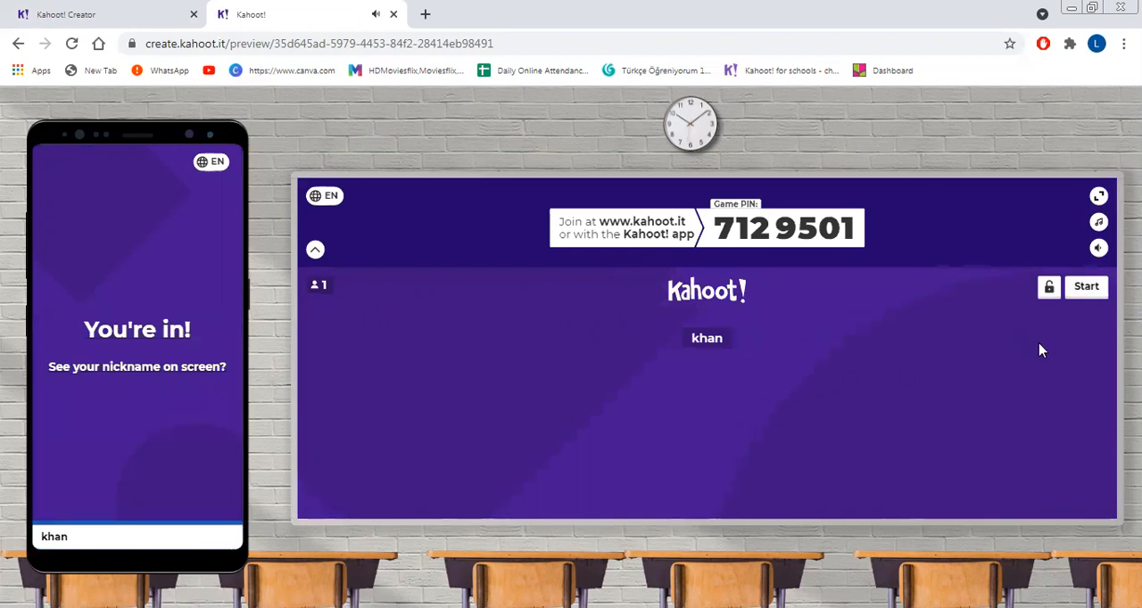
Step: Start the game, answer the first question with "mechanics" on the simulated phone, and advance past the scoreboard to question two
{"action": "left_click", "coordinate": [1087, 287]}
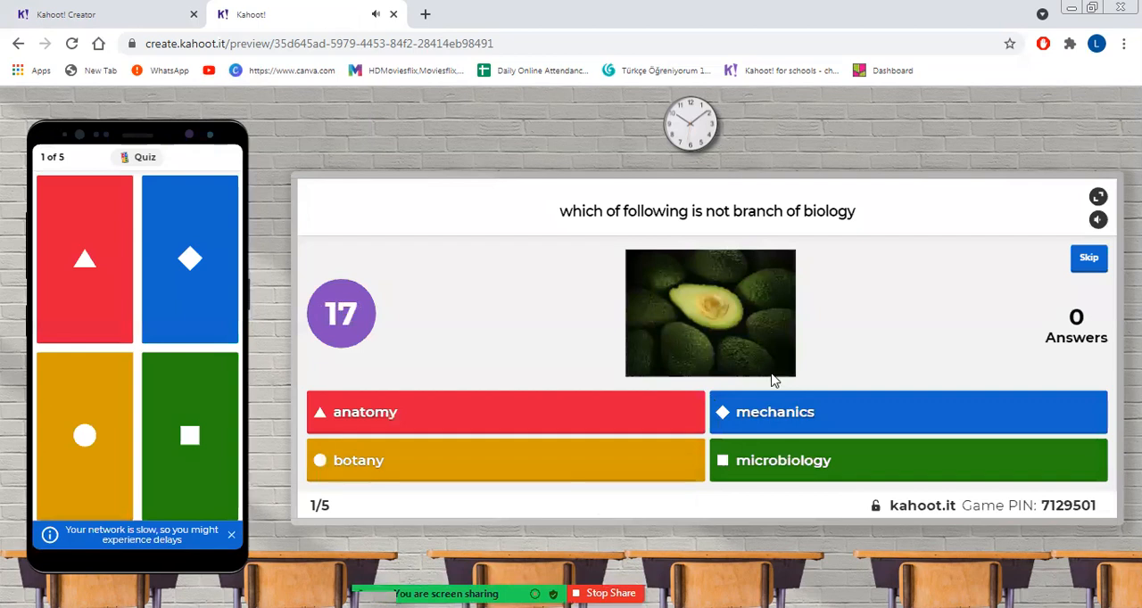
{"action": "left_click", "coordinate": [189, 261]}
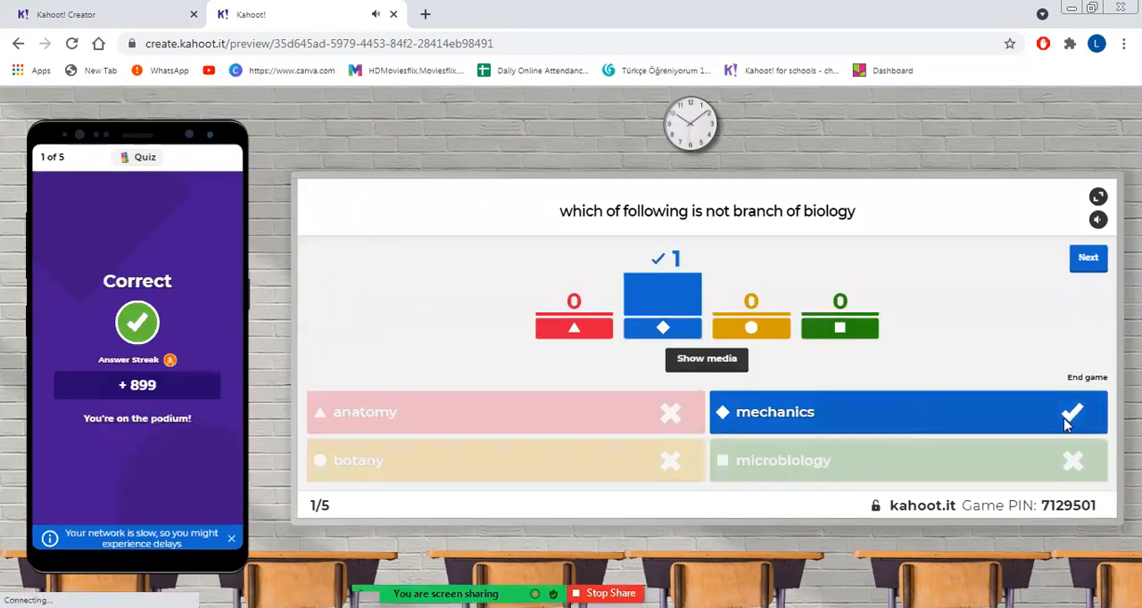
{"action": "left_click", "coordinate": [1092, 262]}
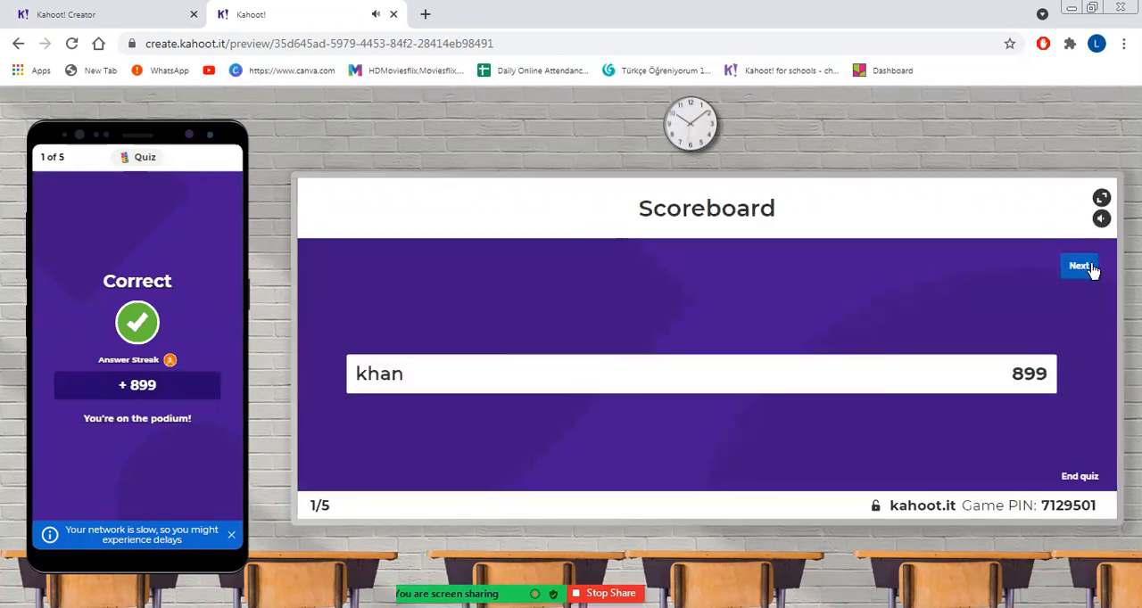
{"action": "left_click", "coordinate": [1079, 267]}
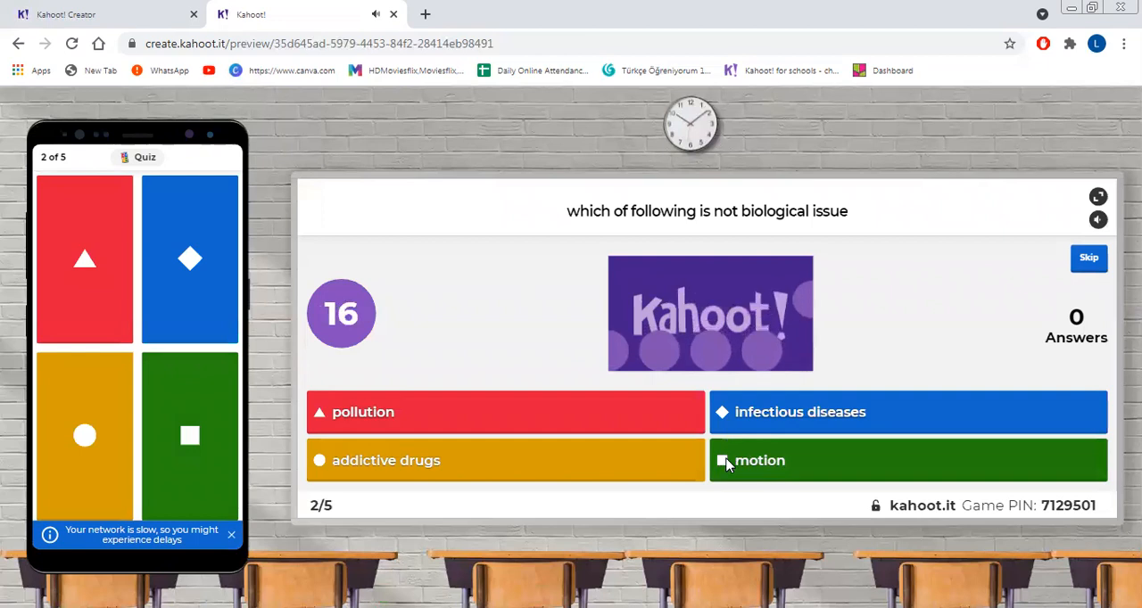
Step: Answer the second question with "motion" on the simulated phone and advance past the scoreboard to question three
{"action": "left_click", "coordinate": [188, 447]}
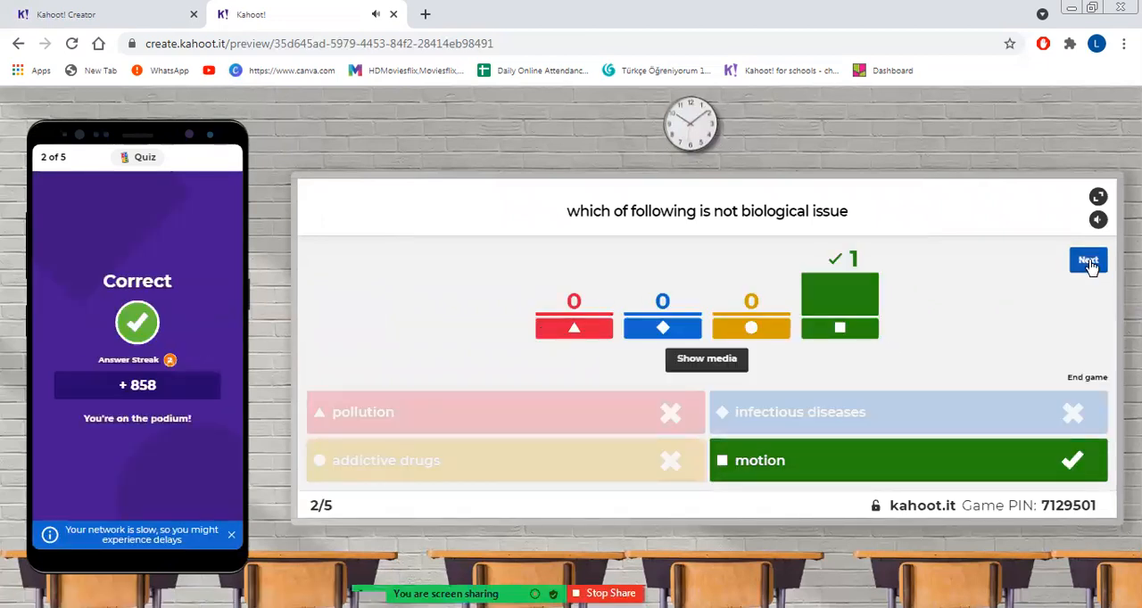
{"action": "left_click", "coordinate": [1088, 265]}
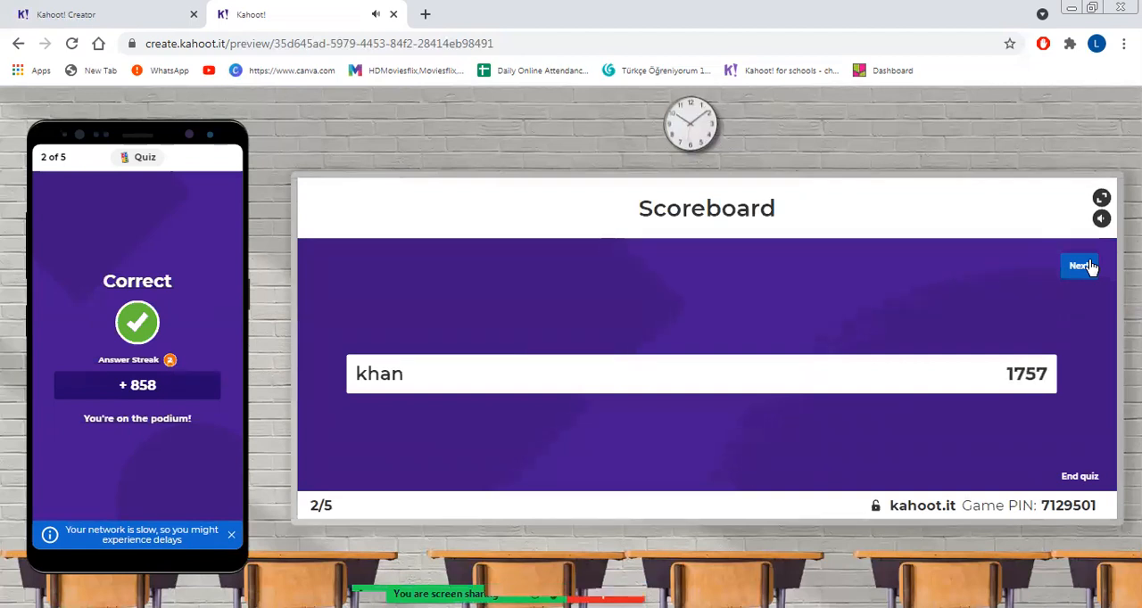
{"action": "left_click", "coordinate": [1081, 266]}
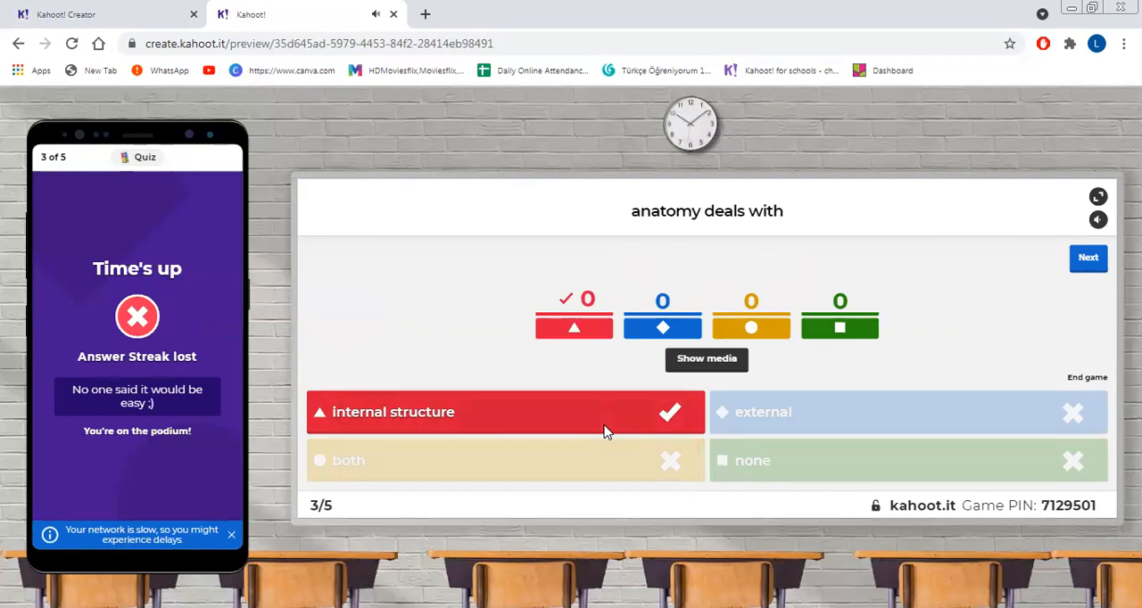
Step: Advance past the third question's results and scoreboard, and answer the fourth question with "life" on the simulated phone
{"action": "left_click", "coordinate": [1087, 258]}
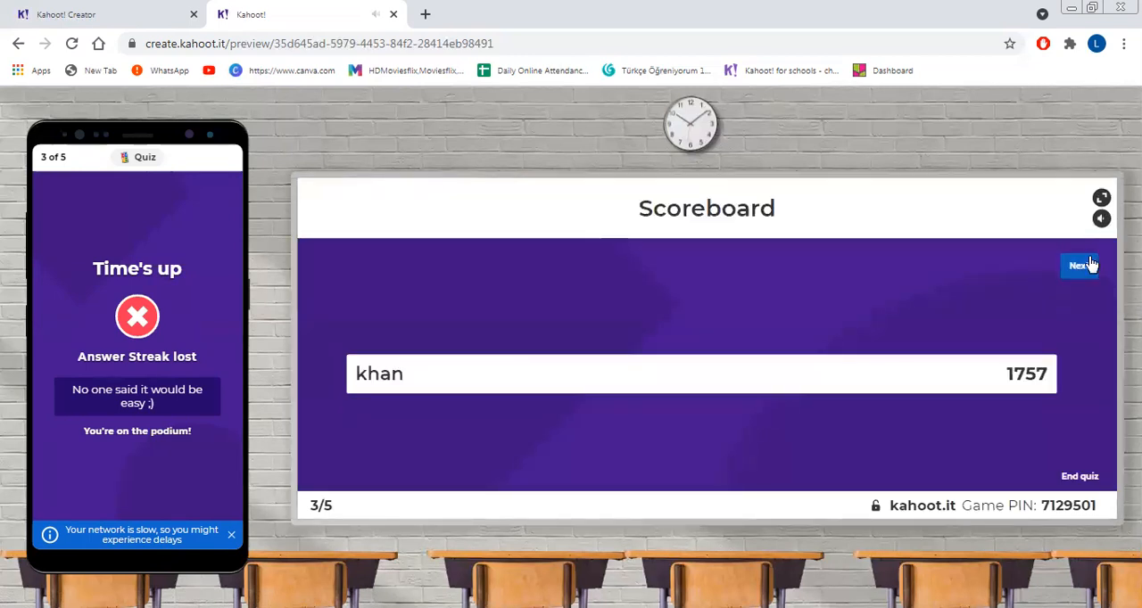
{"action": "left_click", "coordinate": [1081, 266]}
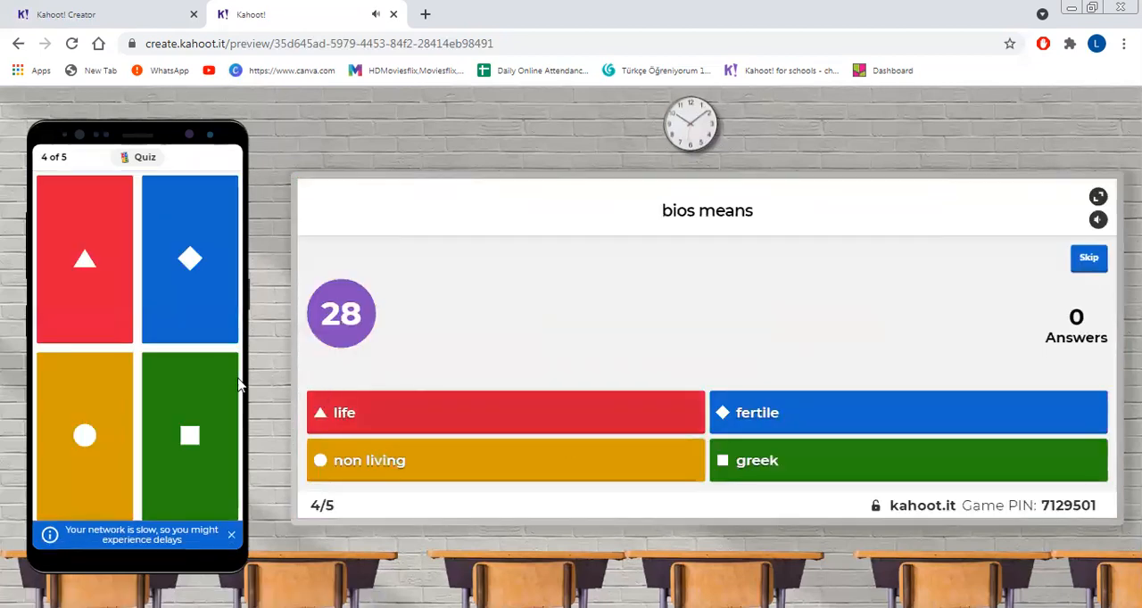
{"action": "left_click", "coordinate": [82, 282]}
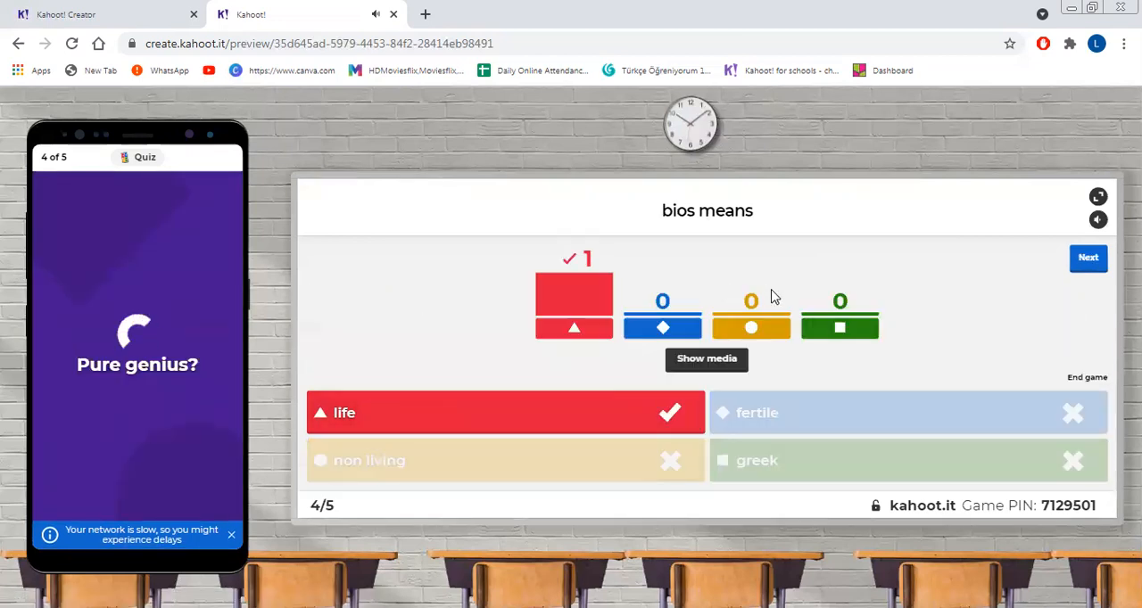
Step: Advance to question five, answer it with "botany" on the simulated phone, and proceed to the final podium
{"action": "left_click", "coordinate": [1088, 260]}
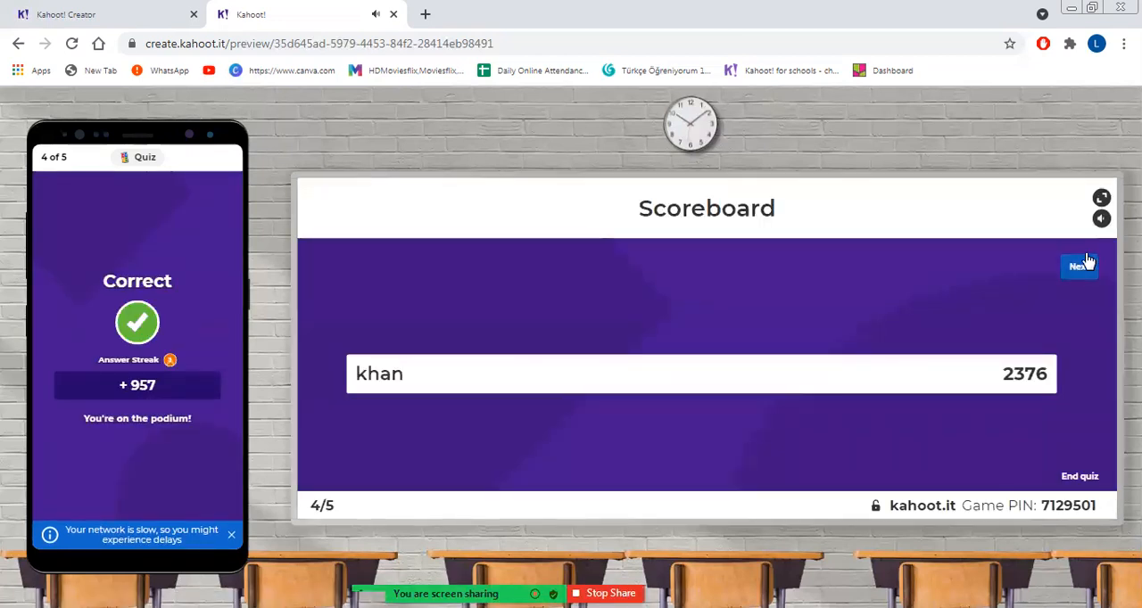
{"action": "left_click", "coordinate": [1079, 265]}
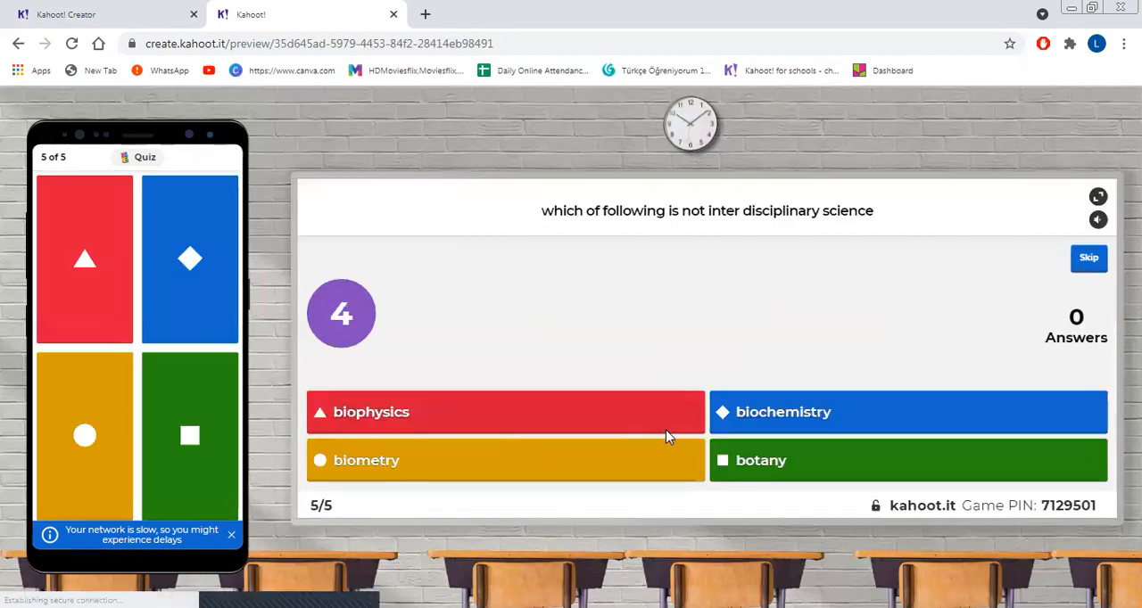
{"action": "left_click", "coordinate": [187, 437]}
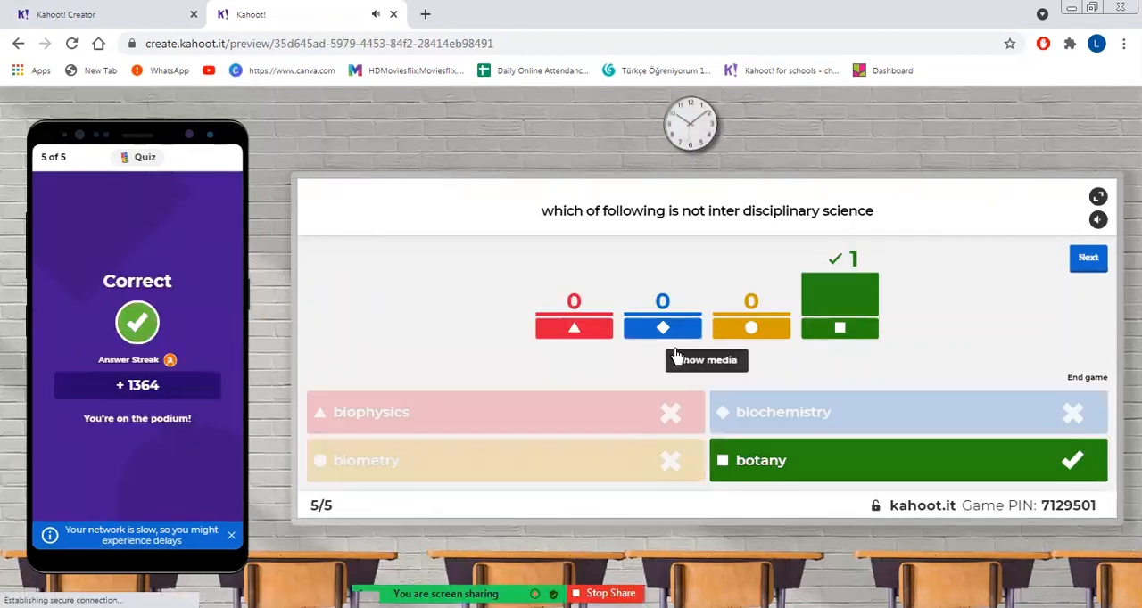
{"action": "left_click", "coordinate": [1090, 260]}
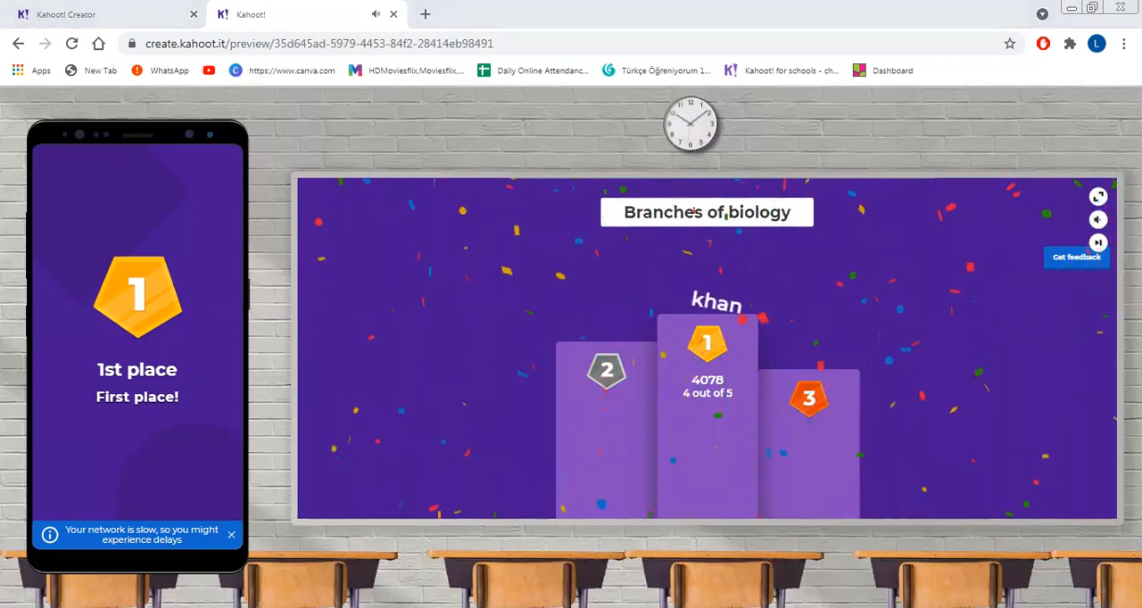
Step: Close the finished test game and choose to share the "Branches of biology" kahoot with others
{"action": "left_click", "coordinate": [115, 8]}
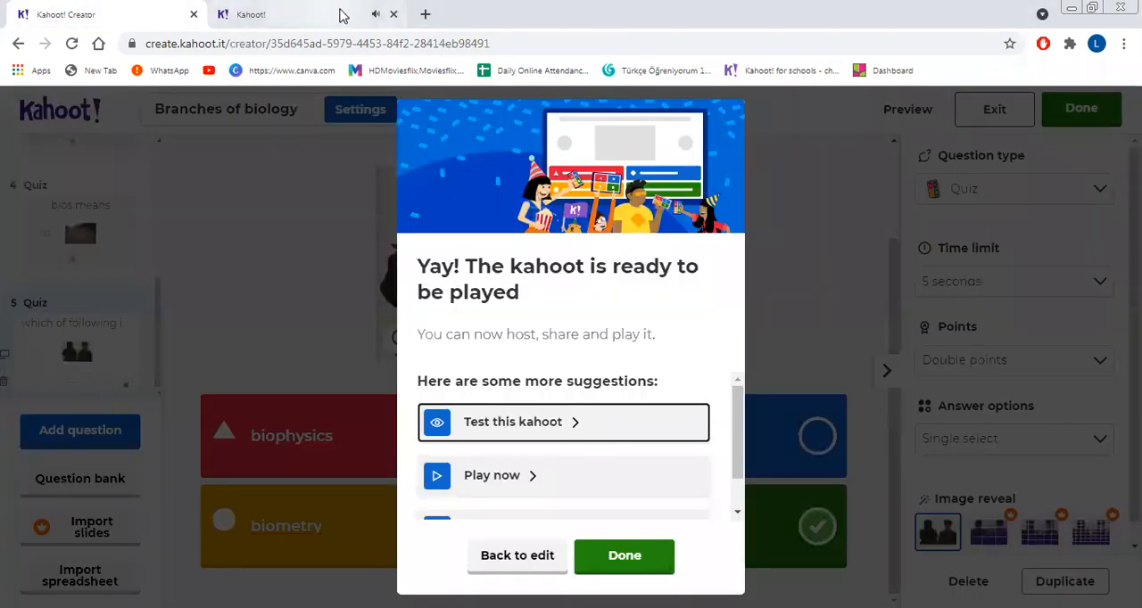
{"action": "left_click", "coordinate": [391, 14]}
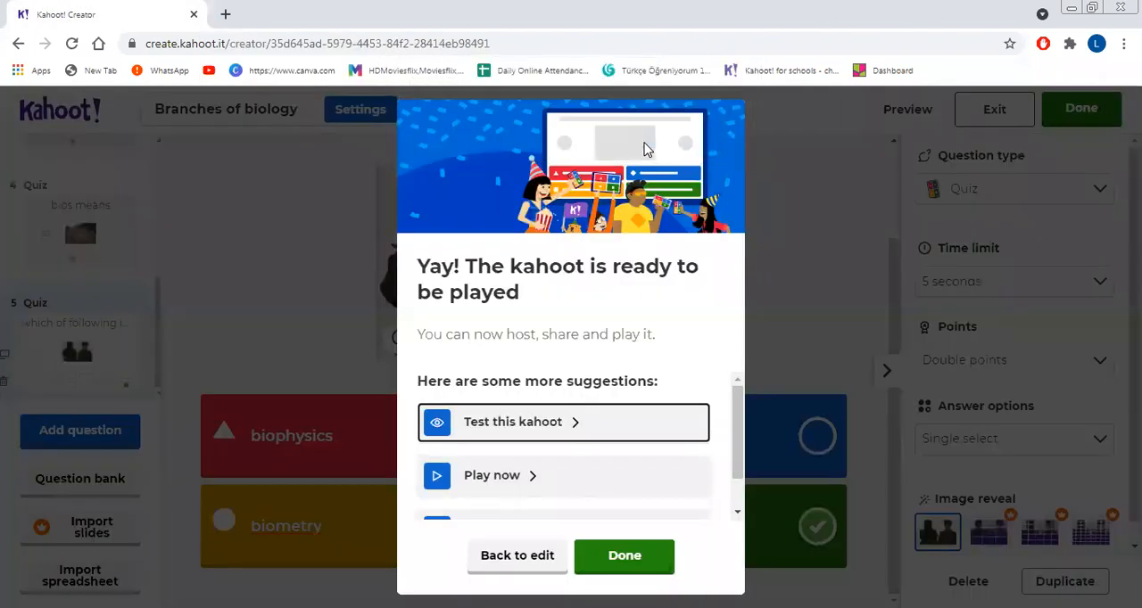
{"action": "left_click", "coordinate": [657, 134]}
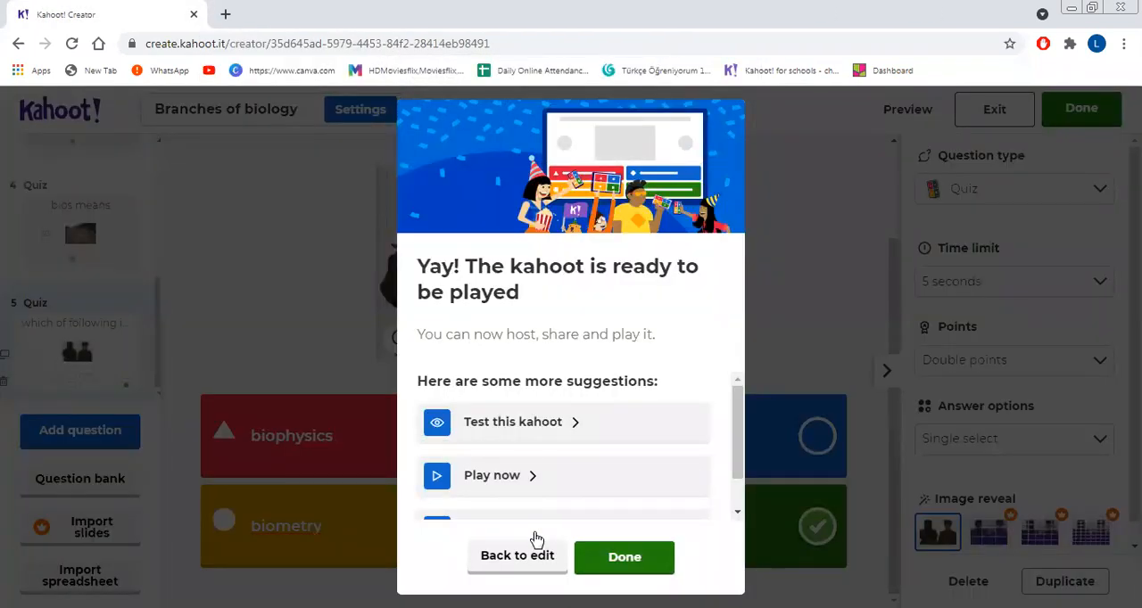
{"action": "scroll", "coordinate": [725, 468], "scroll_direction": "down", "scroll_amount": 2}
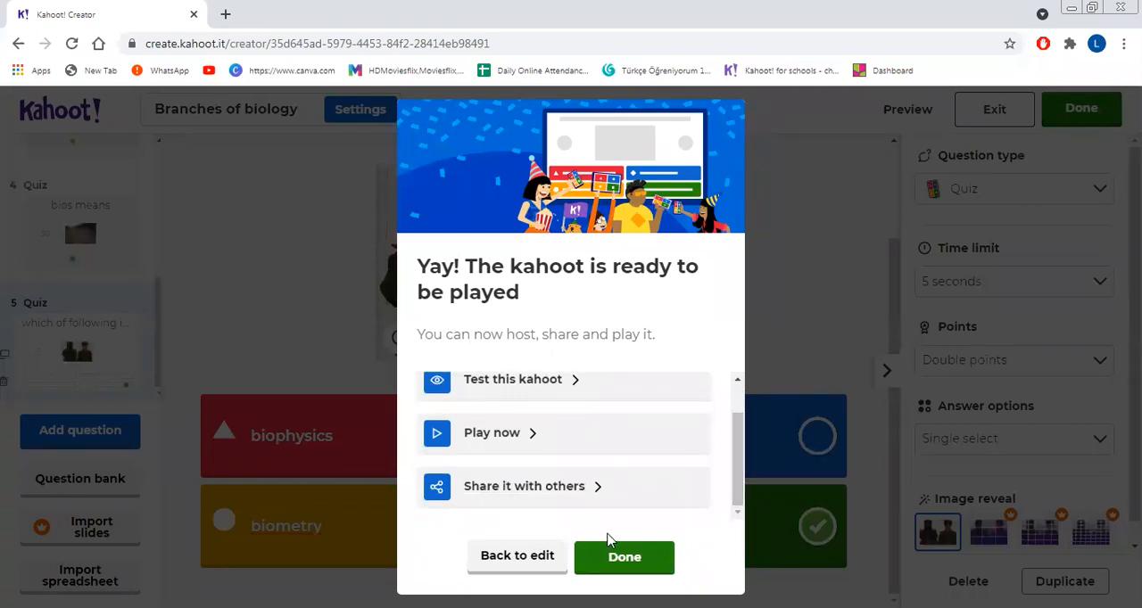
{"action": "left_click", "coordinate": [566, 487]}
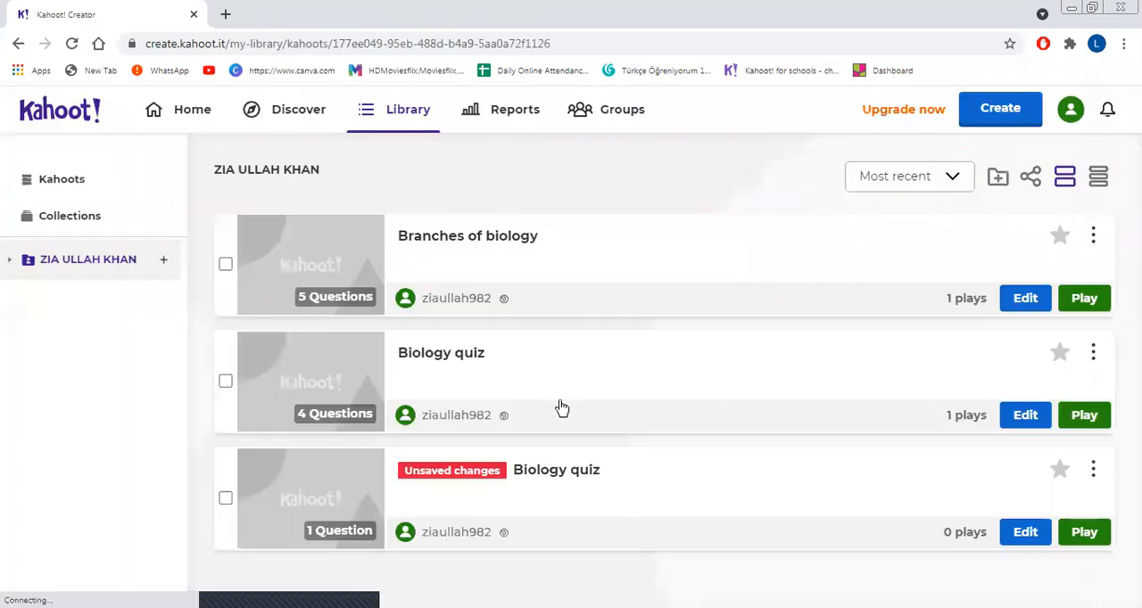